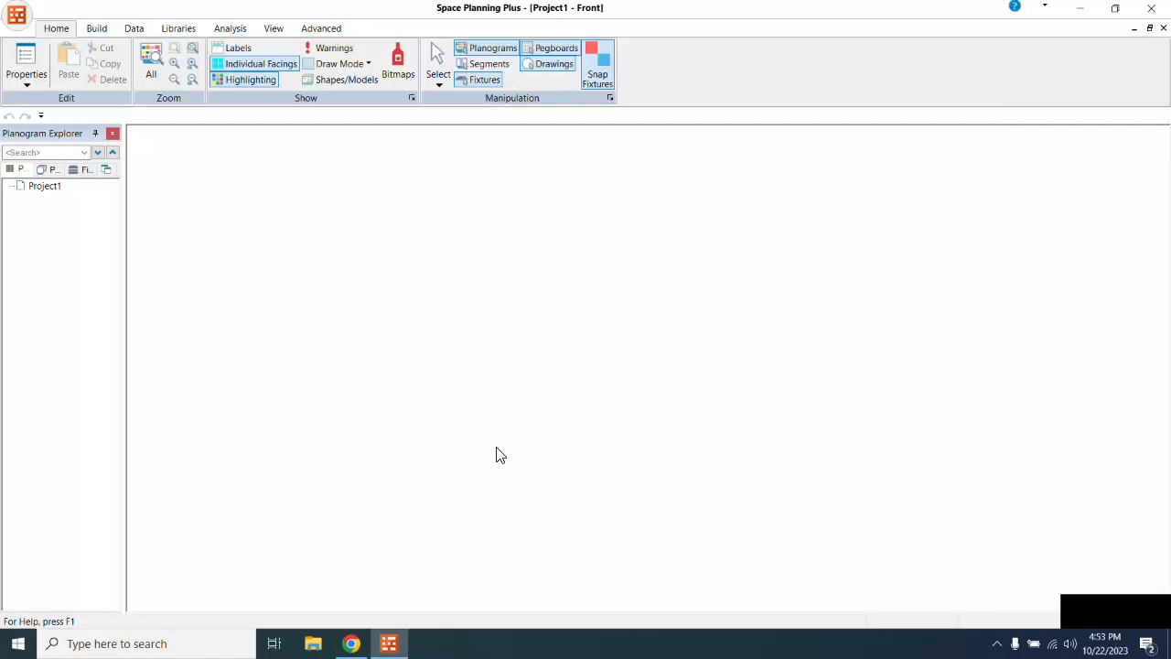
Step: Create a new project named "Creating Fixtures" with UPC as its primary key
left_click(25, 16)
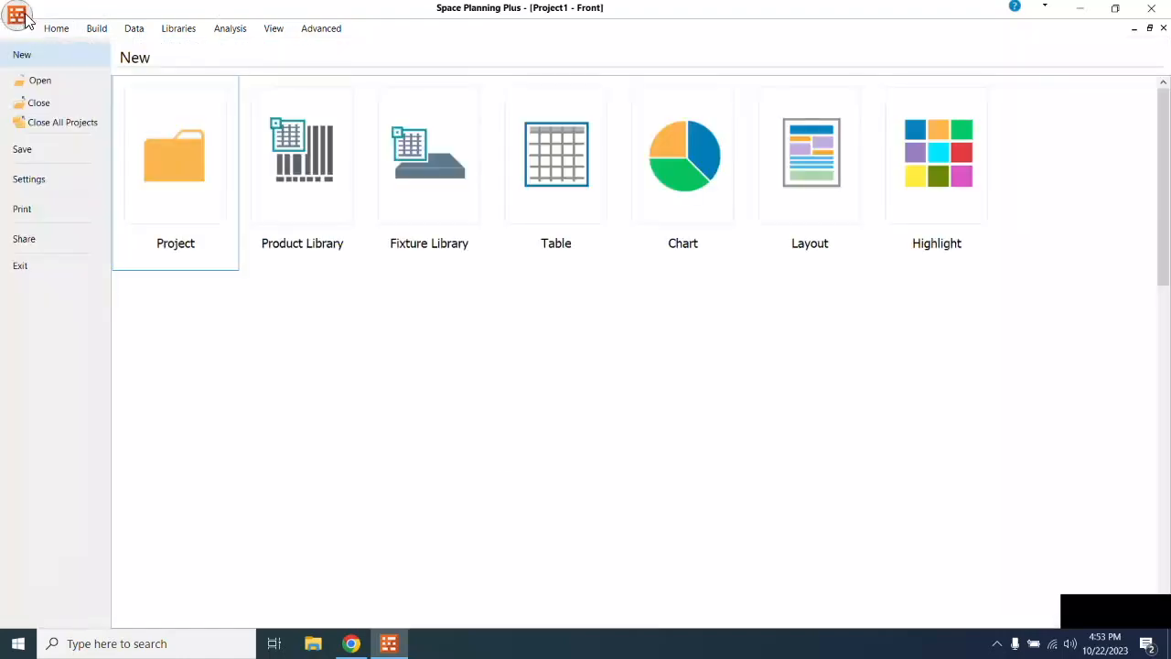
left_click(164, 201)
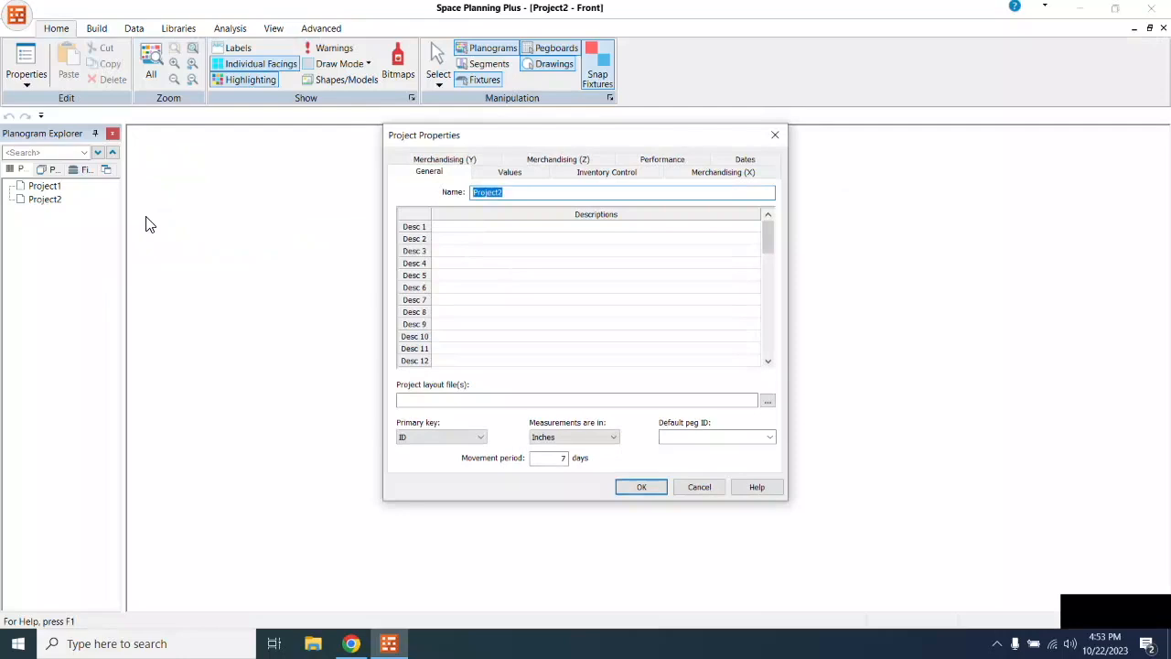
type("Creating Fixtures")
left_click(430, 438)
left_click(436, 450)
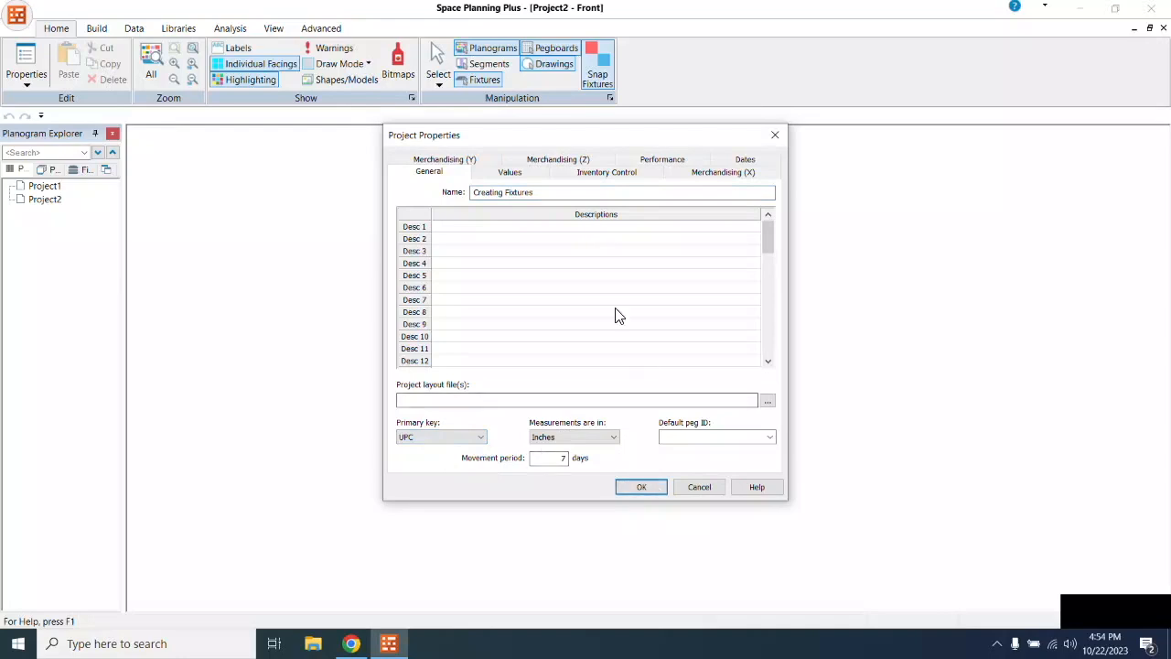
left_click(644, 488)
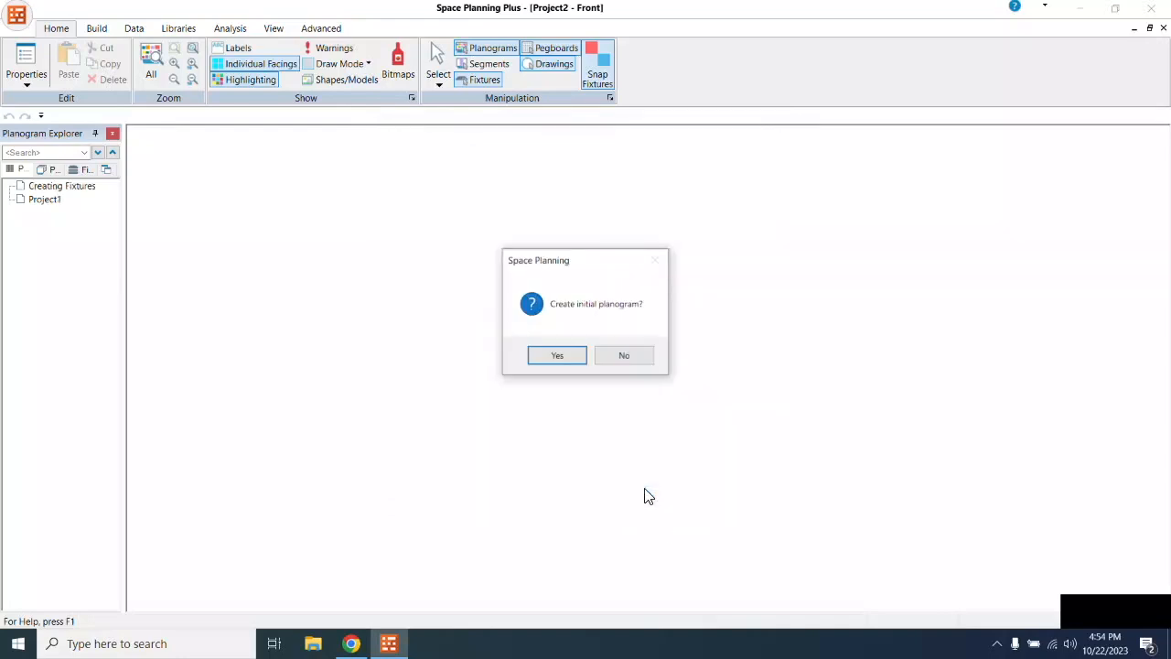
Step: Create the initial planogram named "Fixtures", setting both its overall width and base width to 12 ft
left_click(560, 356)
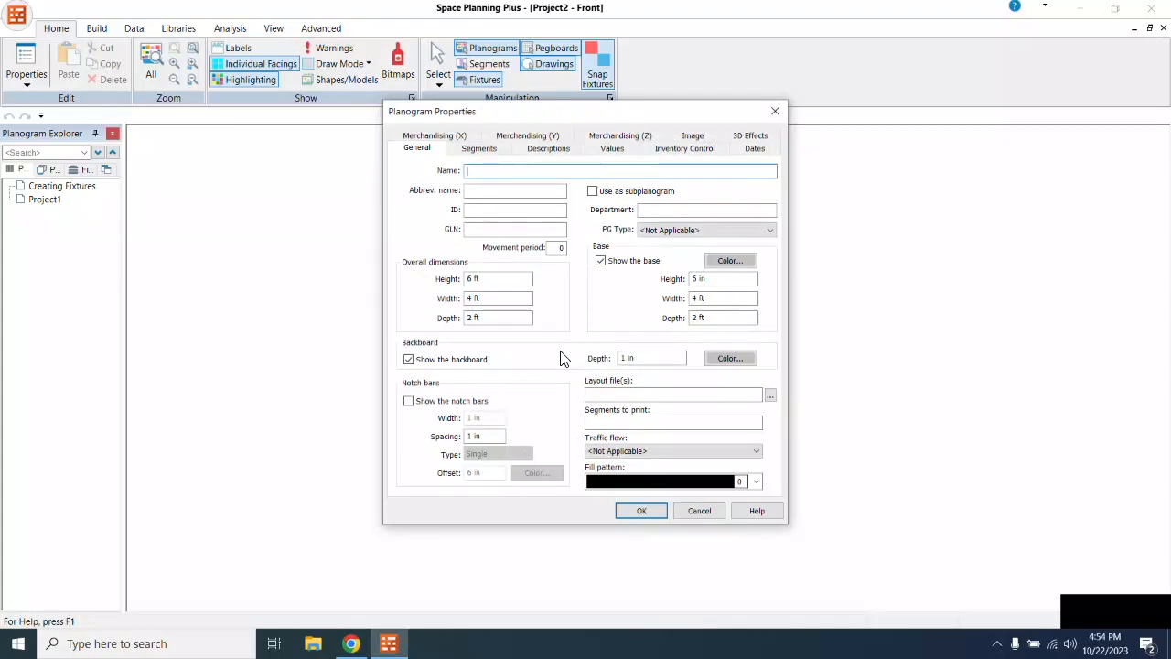
type("Fixtures")
left_click(476, 299)
type("12")
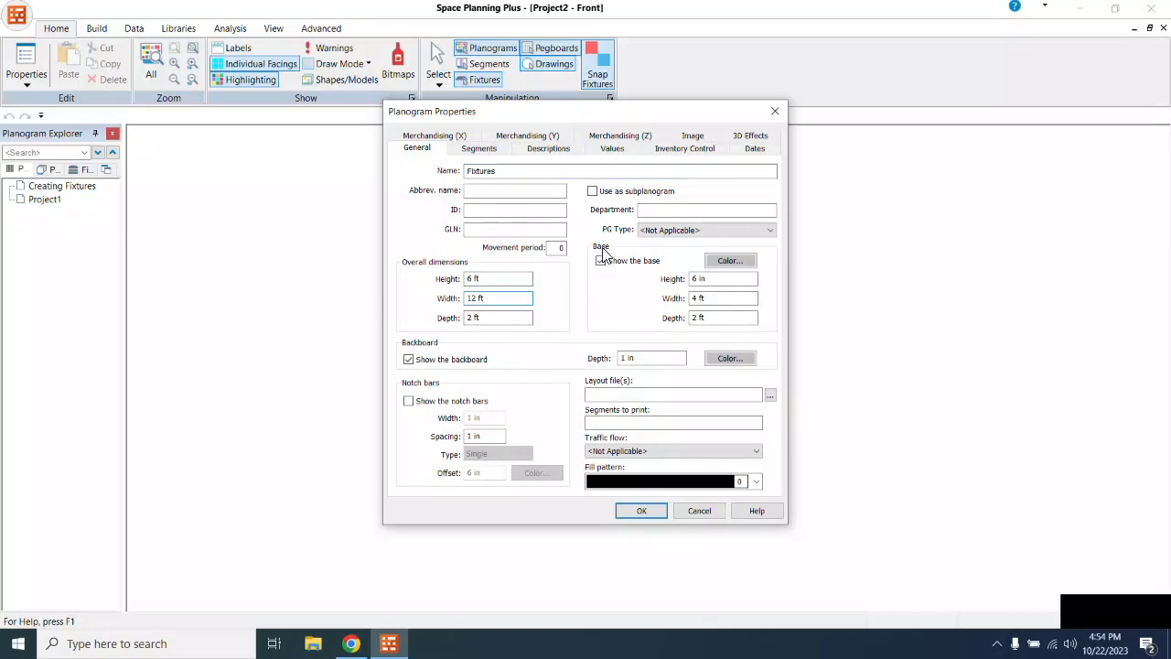
left_click(698, 299)
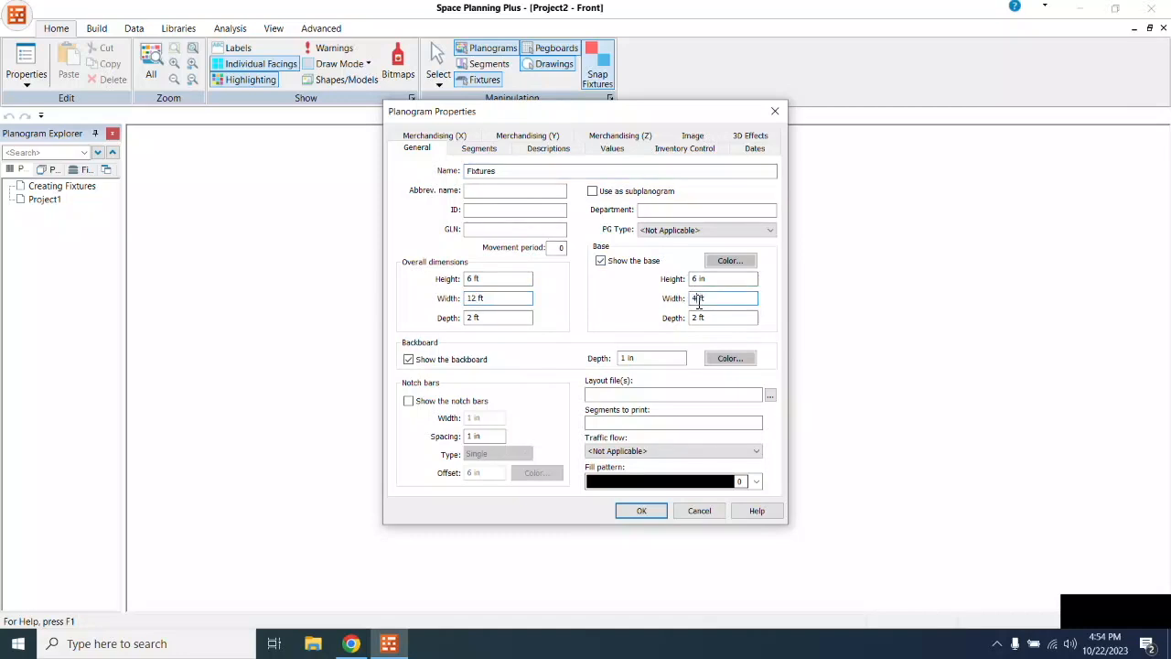
key("BackSpace")
type("12")
Step: Split the planogram's single segment into 4 segments of equal width and finish creating the planogram
left_click(478, 148)
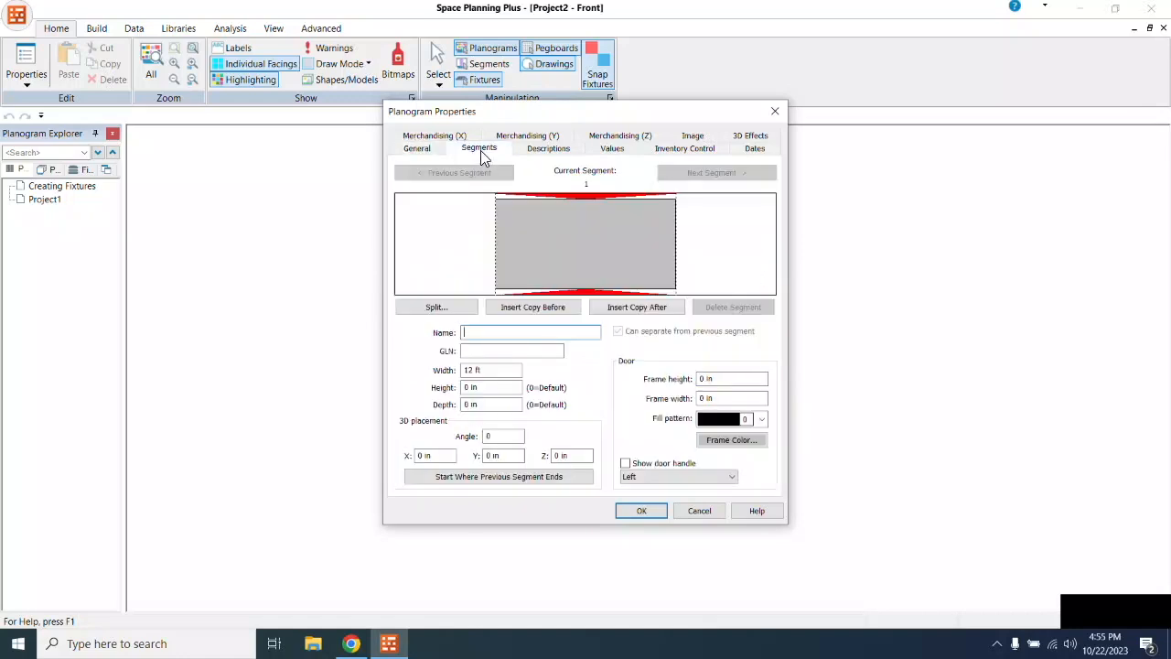
left_click(432, 309)
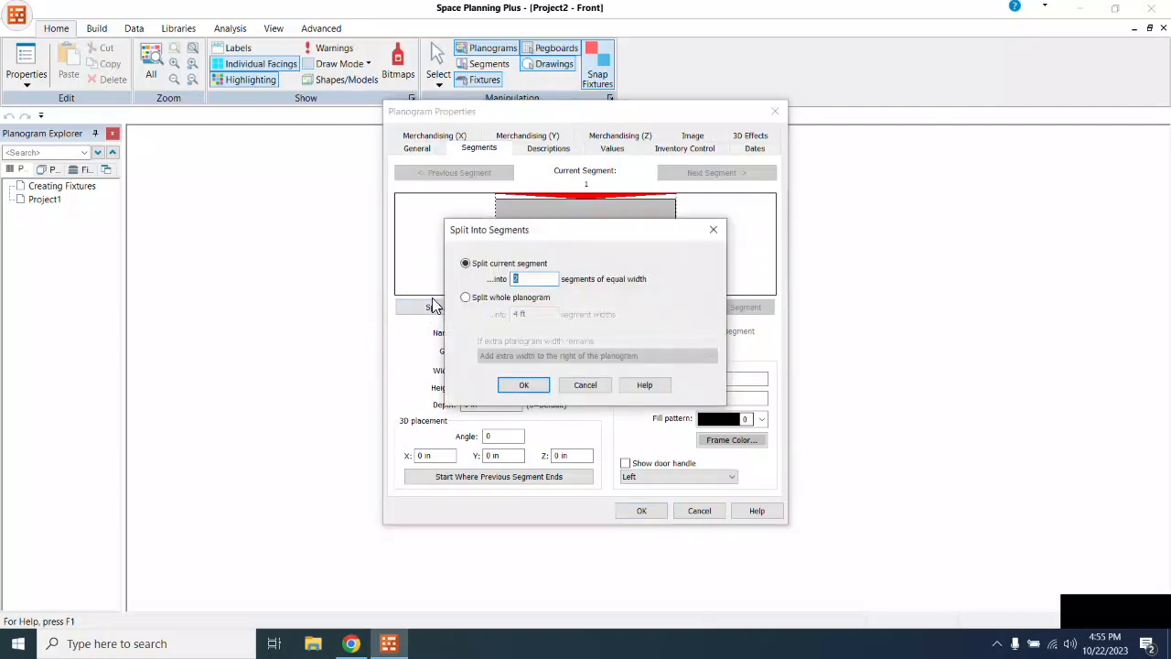
type("4")
left_click(523, 385)
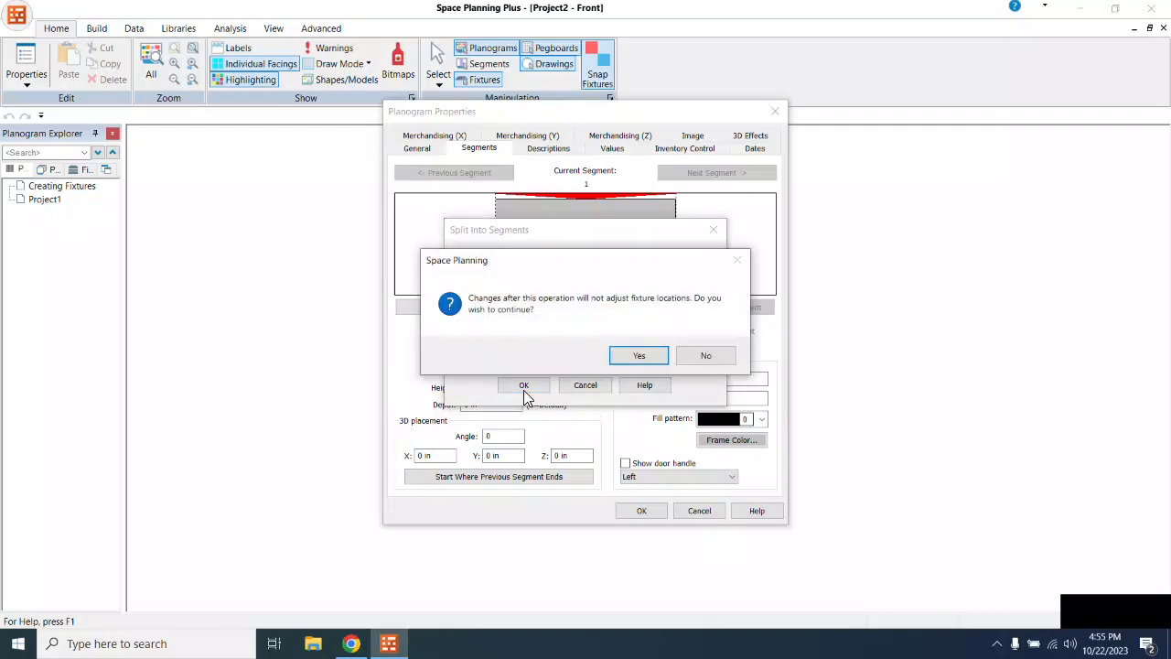
left_click(639, 355)
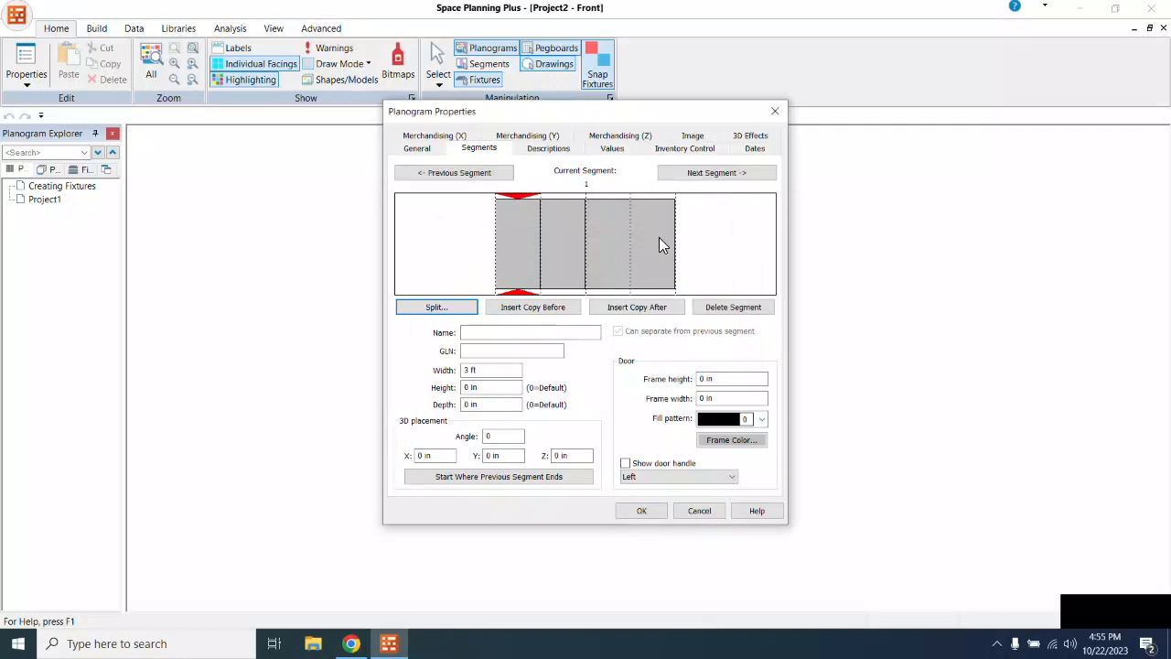
left_click(649, 509)
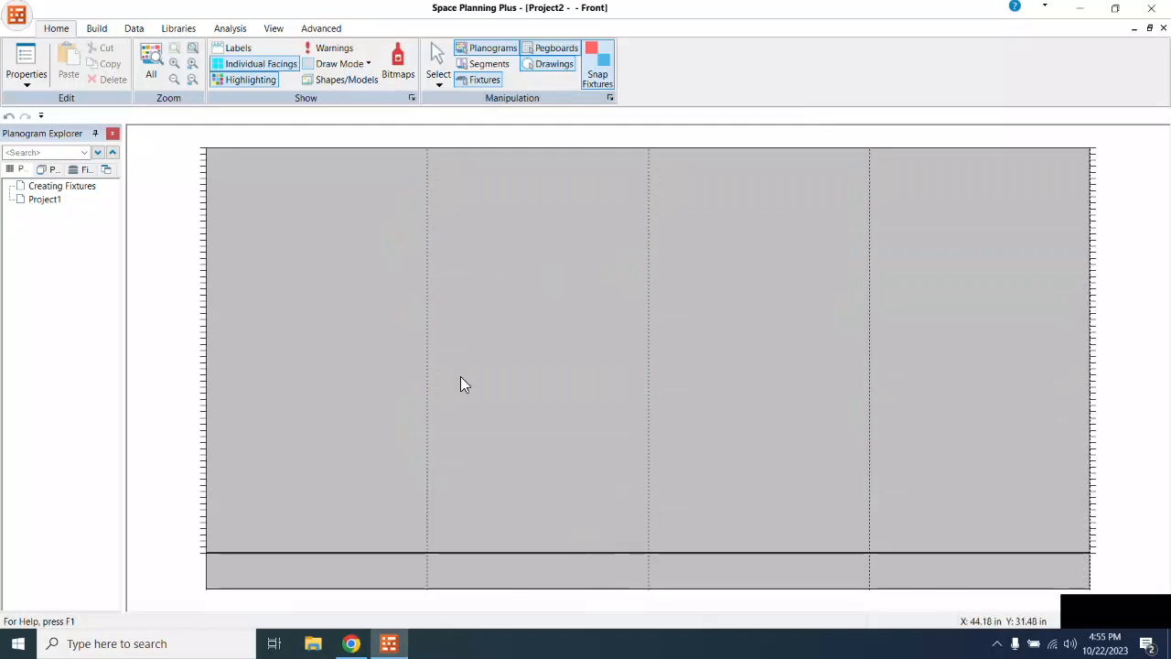
Step: Start a sign fixture named "Sign" with a height of 10 in and a depth of 1 in
left_click(103, 30)
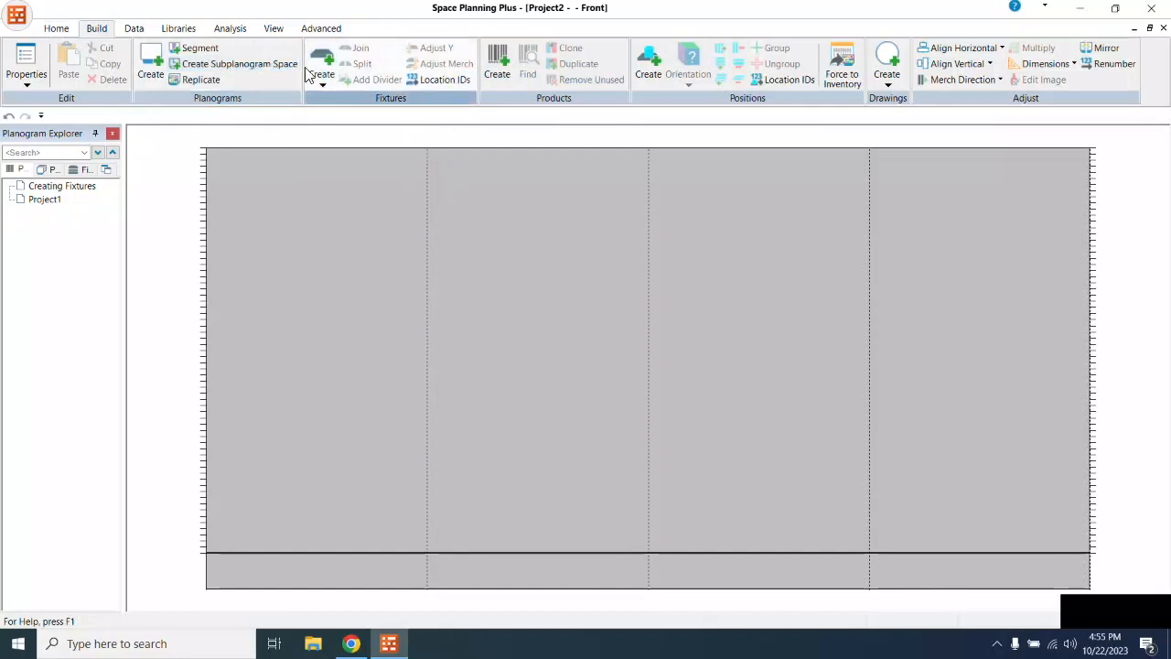
left_click(319, 84)
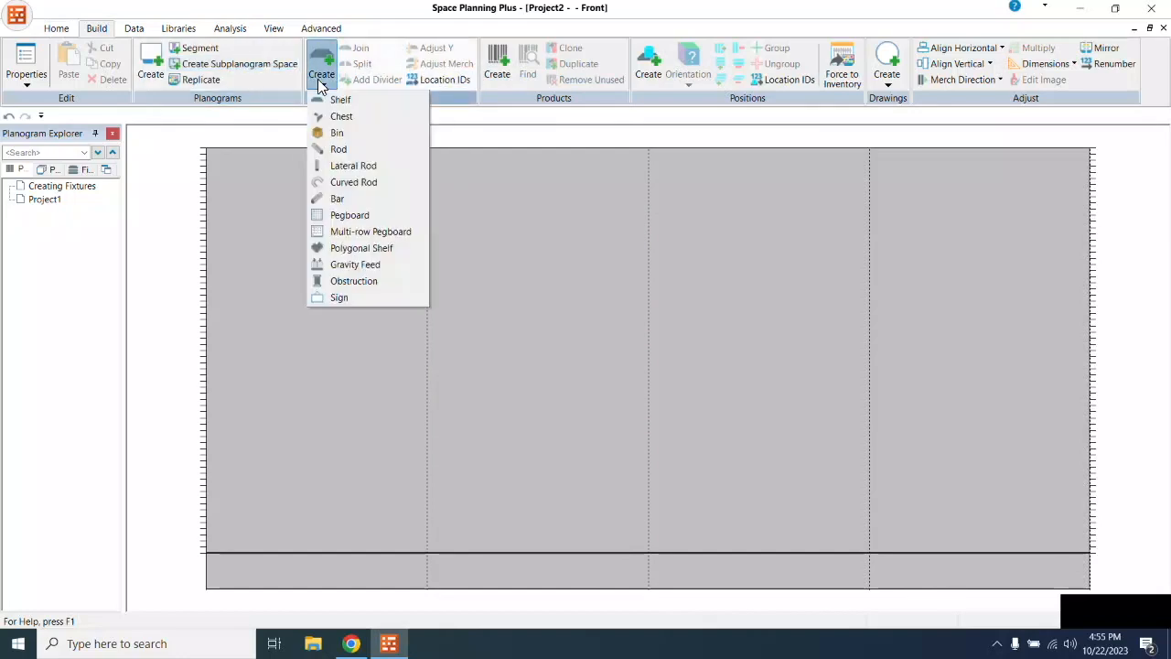
left_click(364, 302)
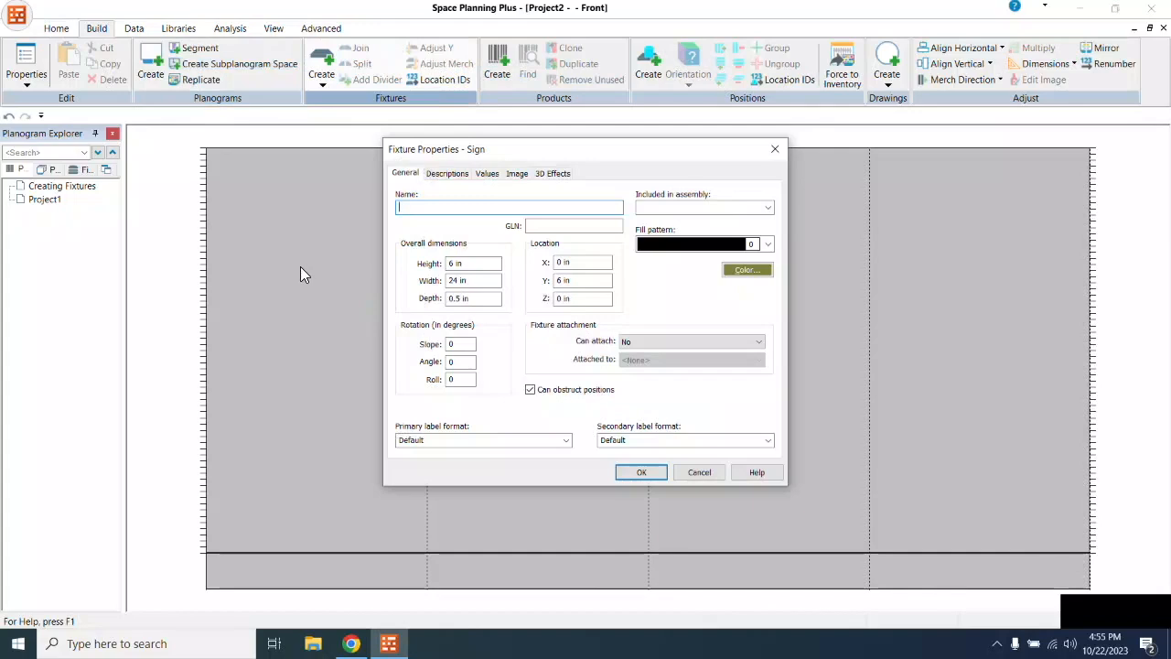
type("Sign")
left_click(452, 264)
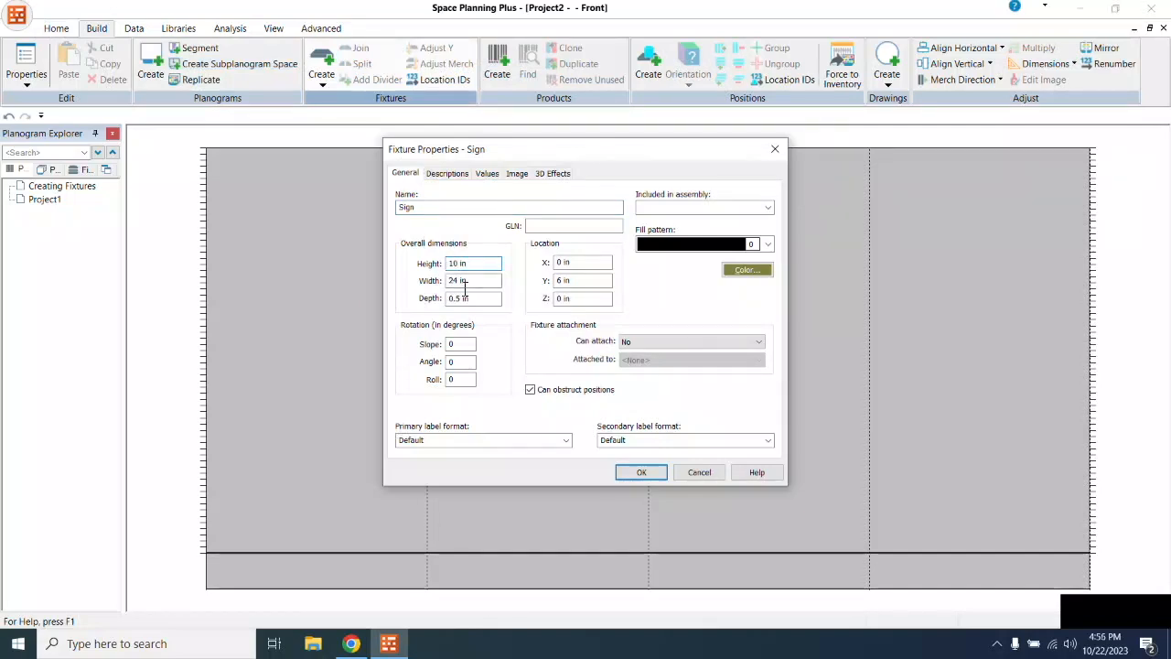
left_click_drag(460, 300, 423, 289)
key("BackSpace")
key("BackSpace")
key("BackSpace")
type("2")
key("BackSpace")
type("1")
Step: Color the sign dark green, create it and move it onto the top edge of the first segment, at about X 7 in, Y 72 in
left_click(747, 271)
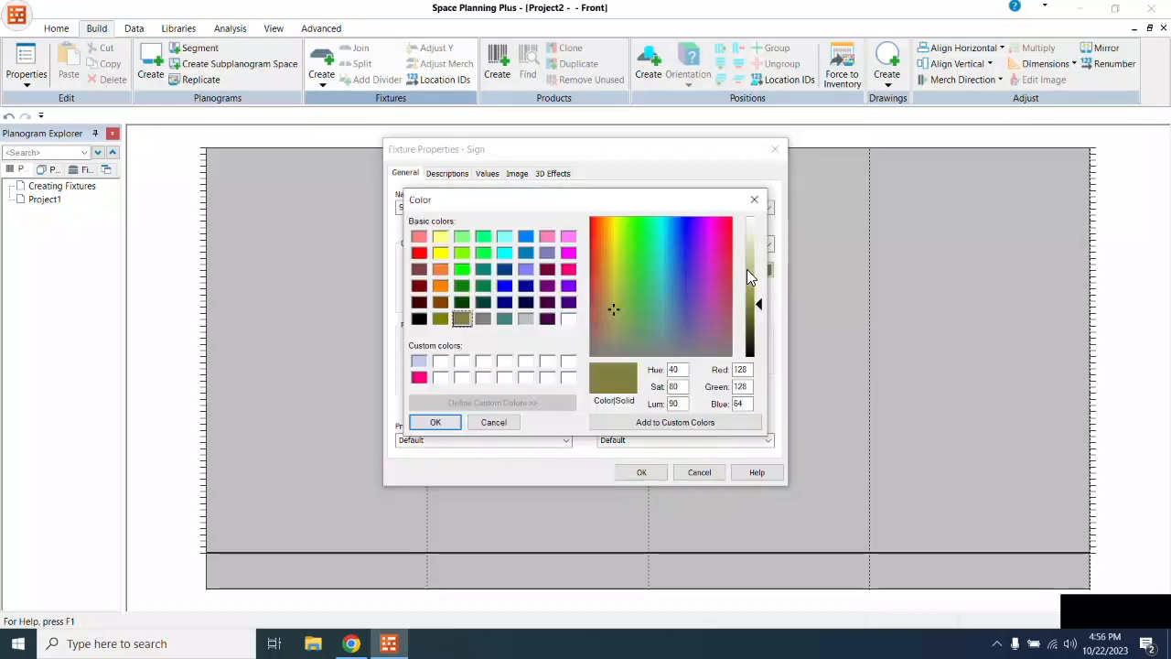
left_click(463, 303)
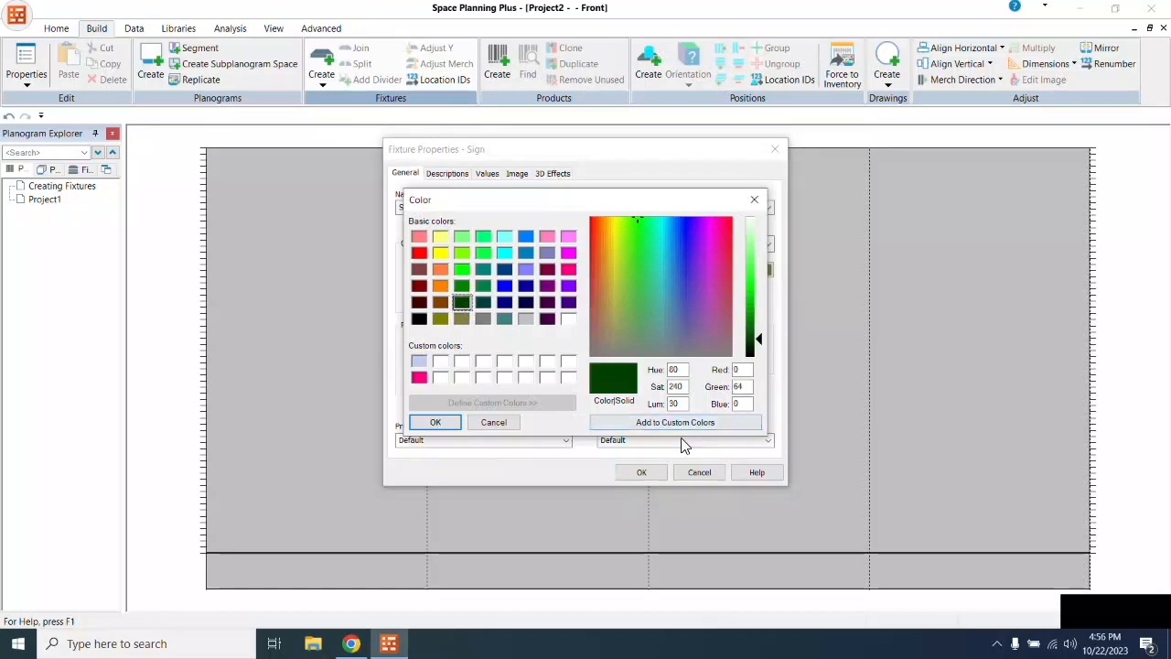
left_click(432, 425)
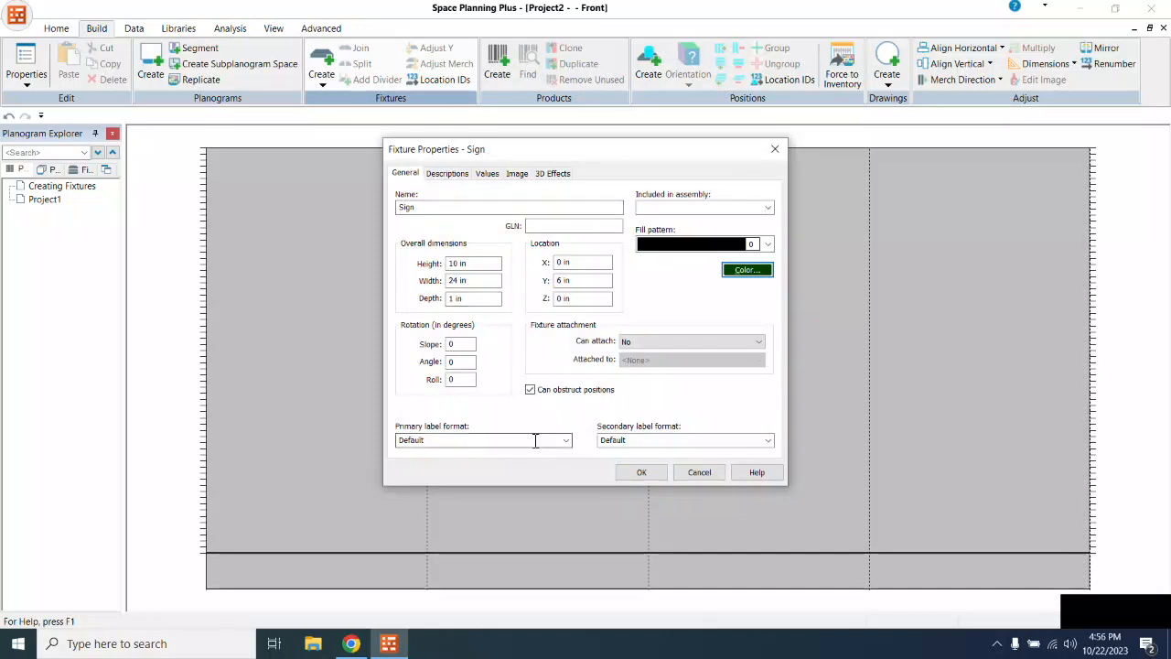
left_click(642, 472)
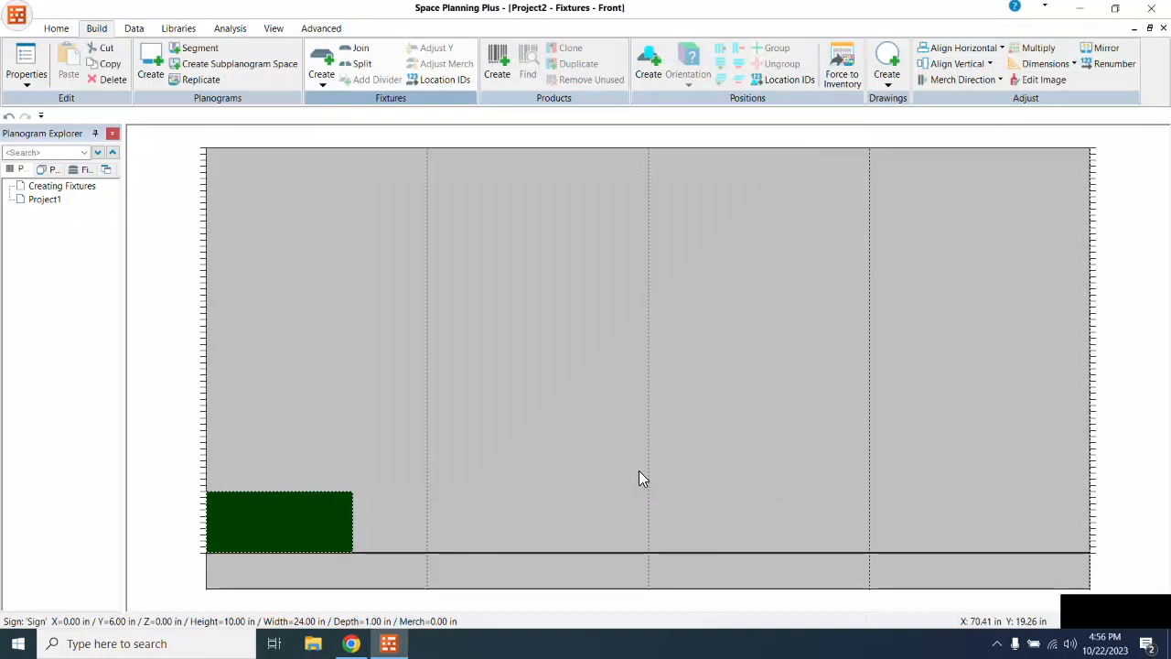
left_click_drag(326, 504, 364, 139)
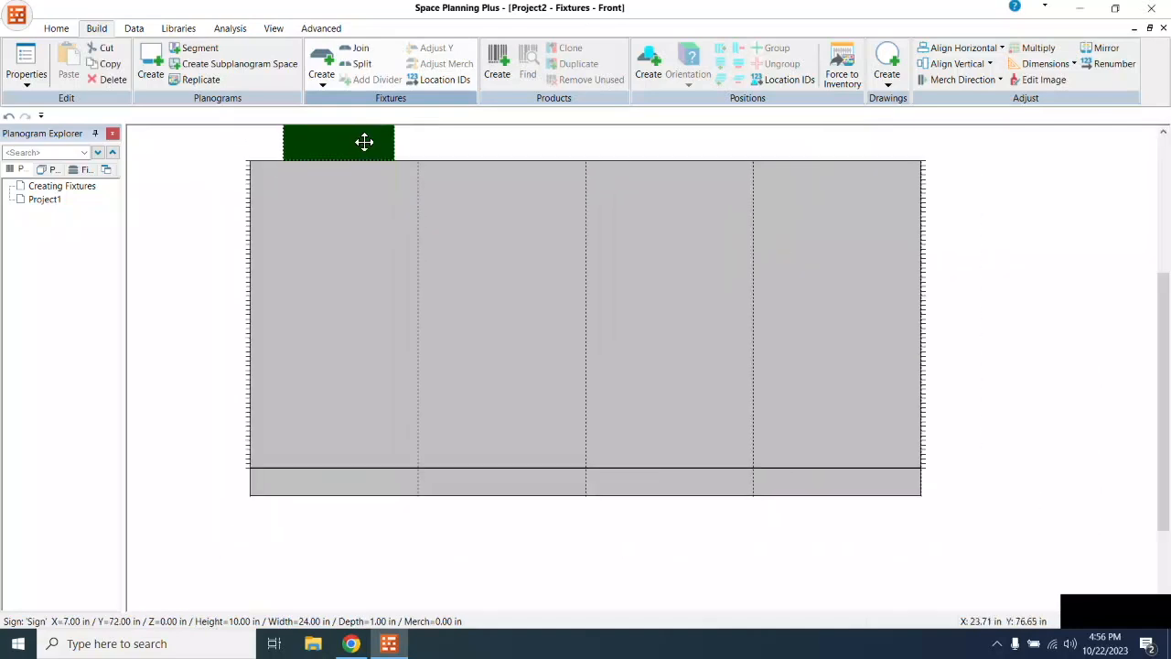
Step: Add a text drawing reading "Sign" over the green sign, about 20 in wide and 6 in high
left_click_drag(1161, 375, 1151, 318)
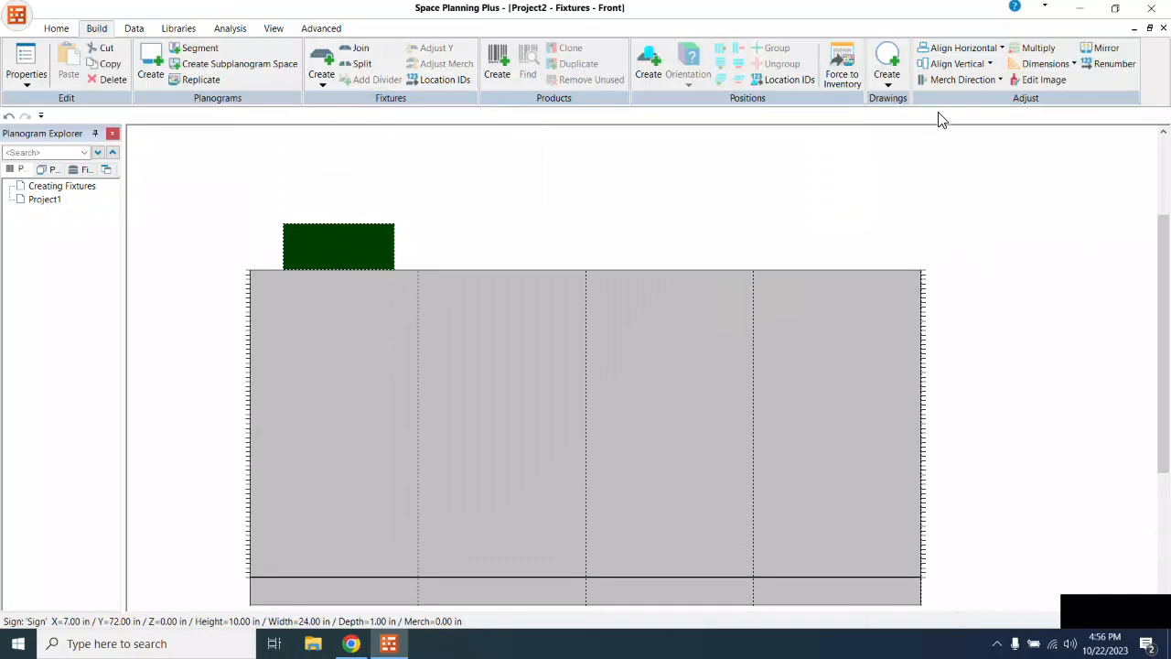
left_click(891, 85)
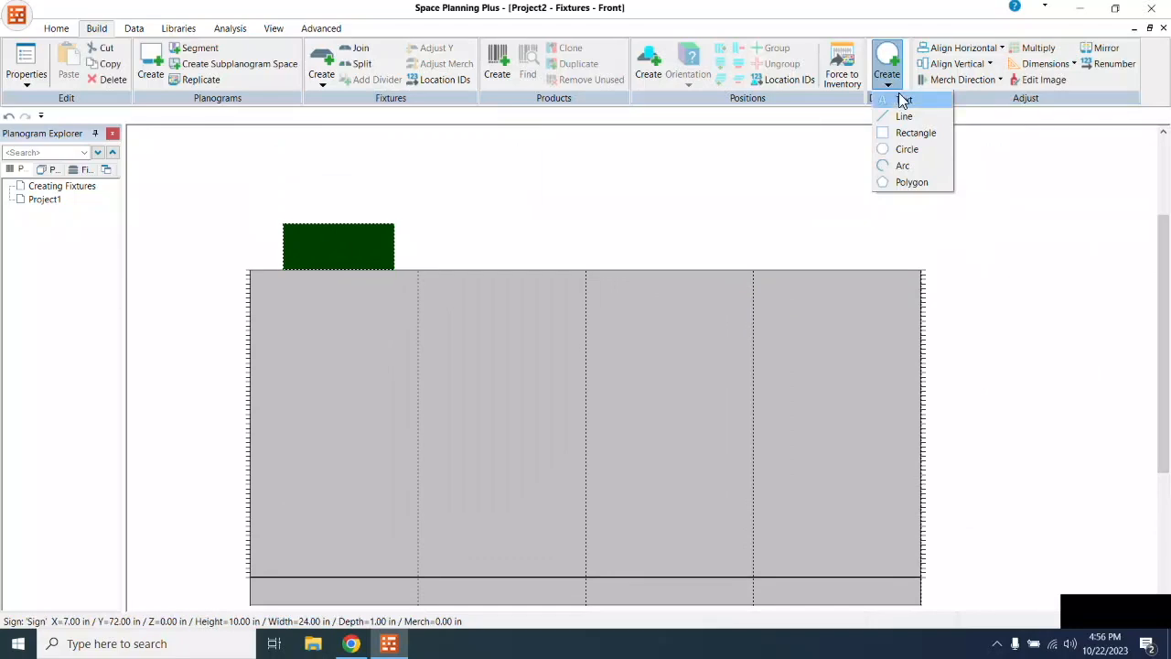
left_click(905, 104)
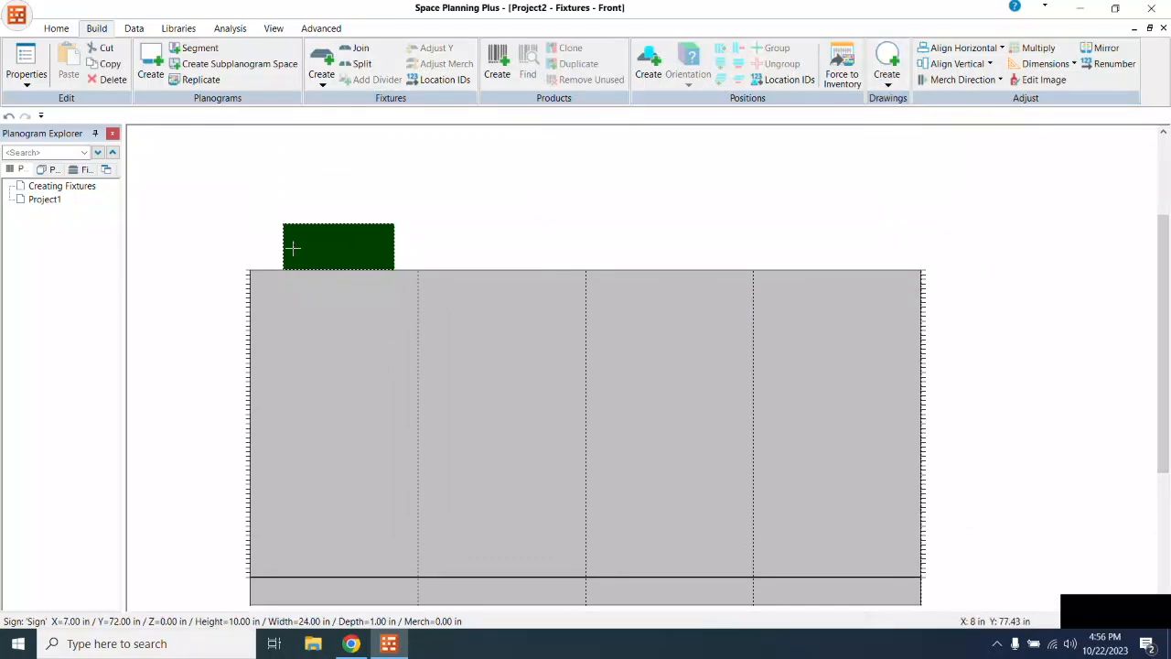
left_click_drag(294, 235, 384, 264)
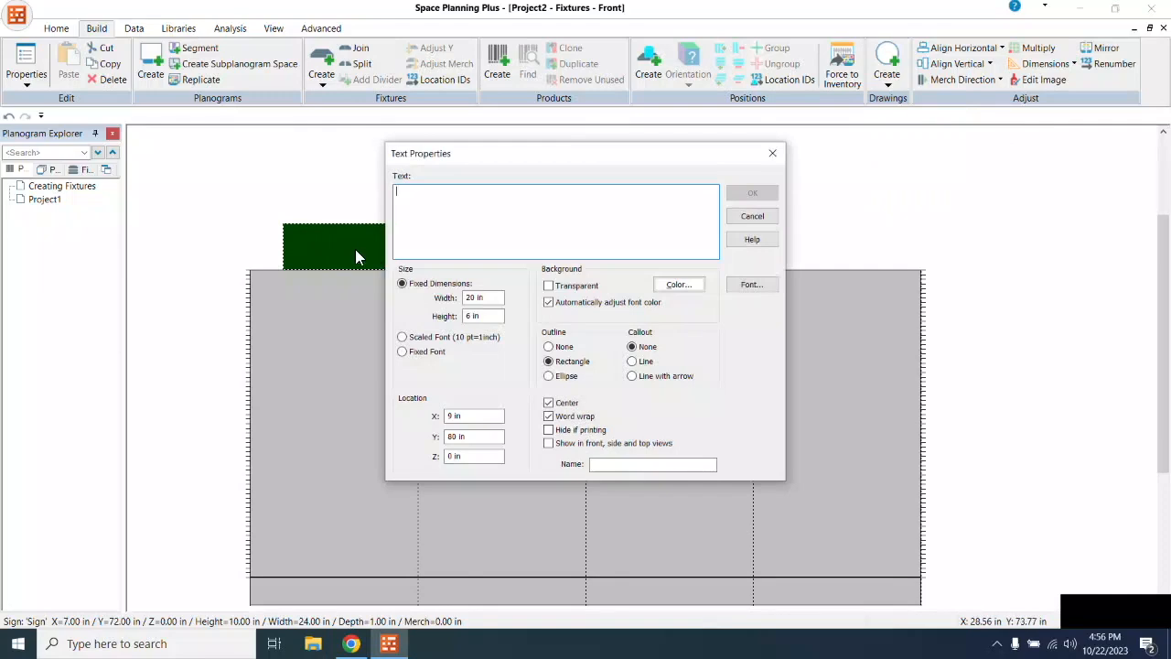
type("Sign")
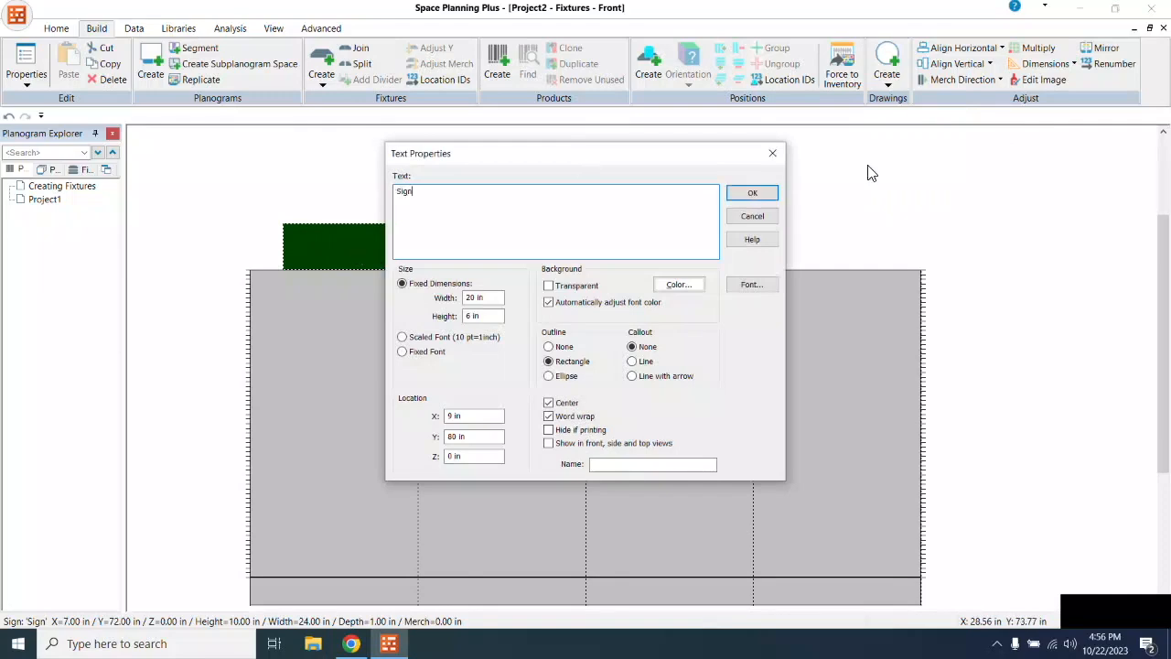
left_click(752, 193)
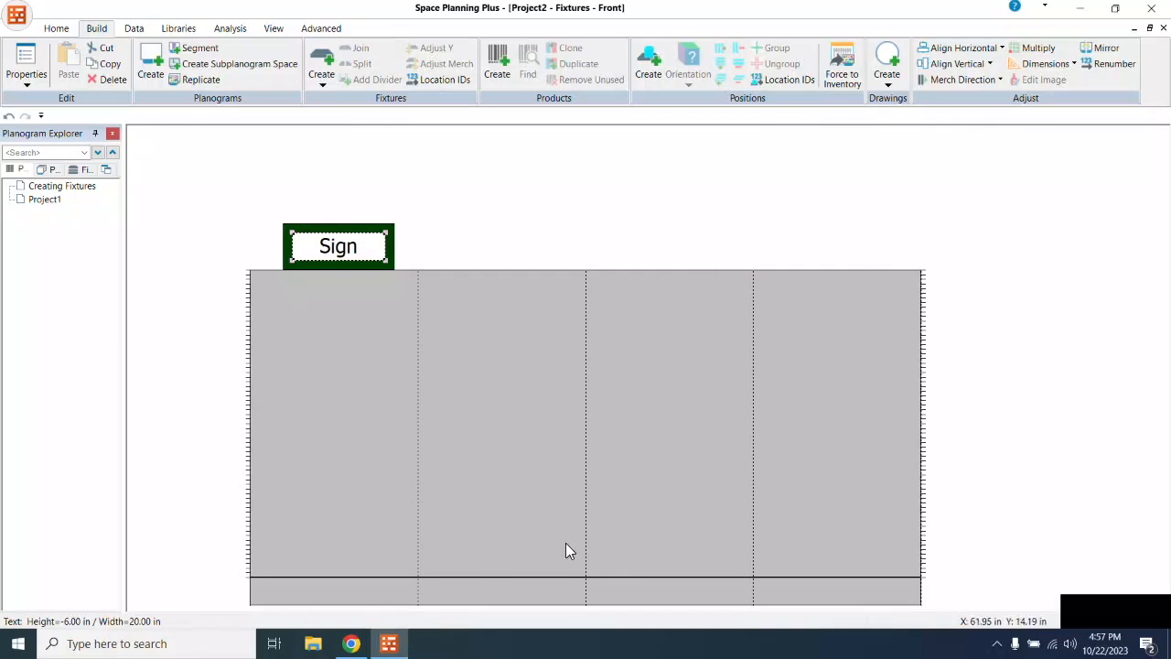
Step: Examine the planogram's image settings, leaving them without changes
double_click(506, 459)
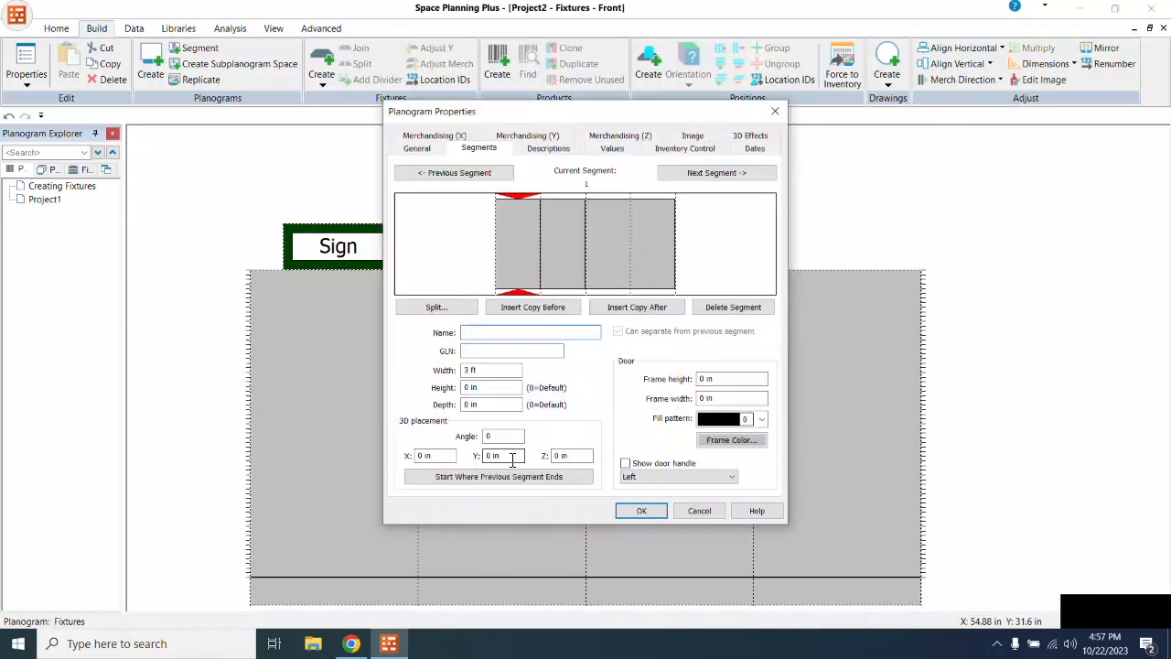
left_click(701, 140)
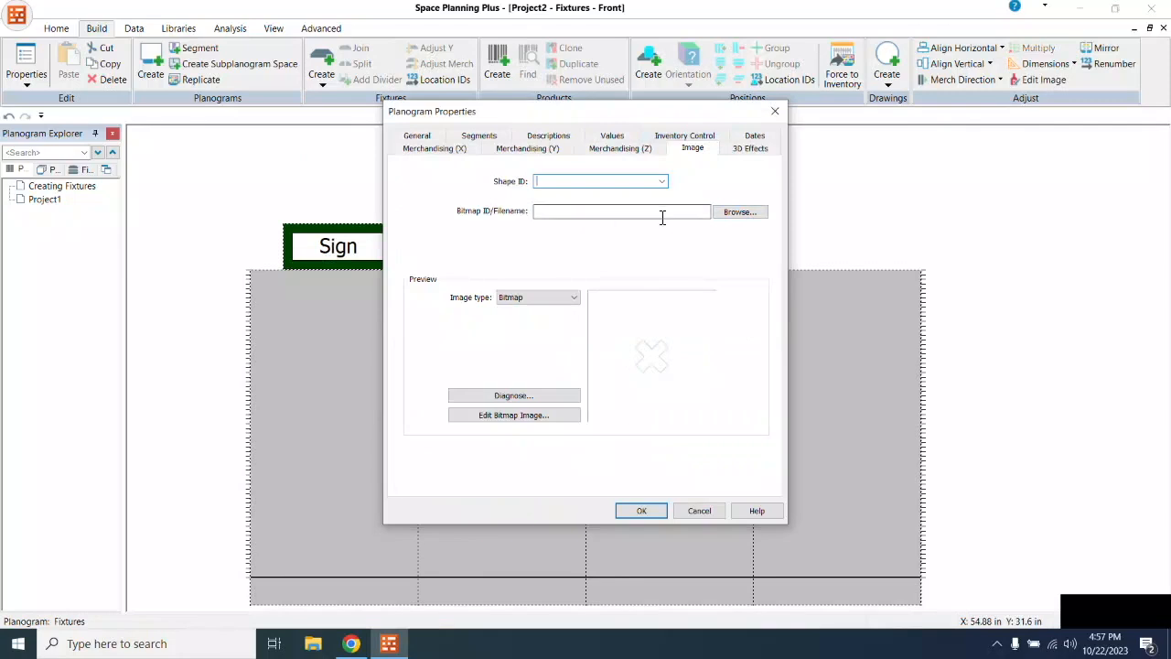
left_click(700, 511)
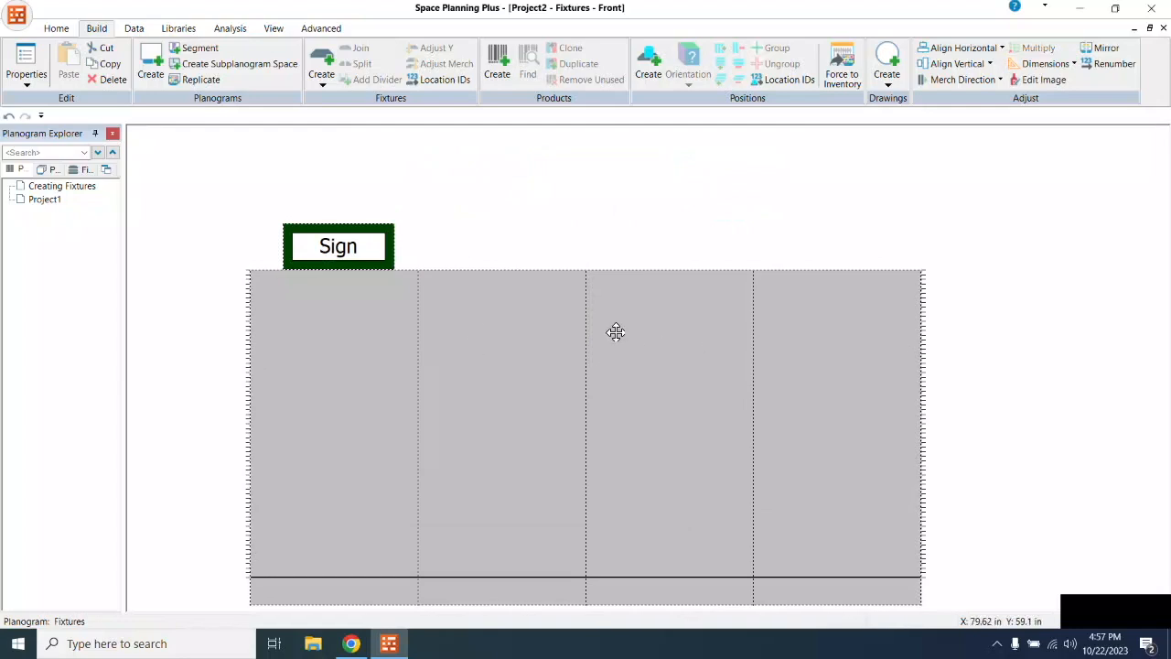
left_click(433, 194)
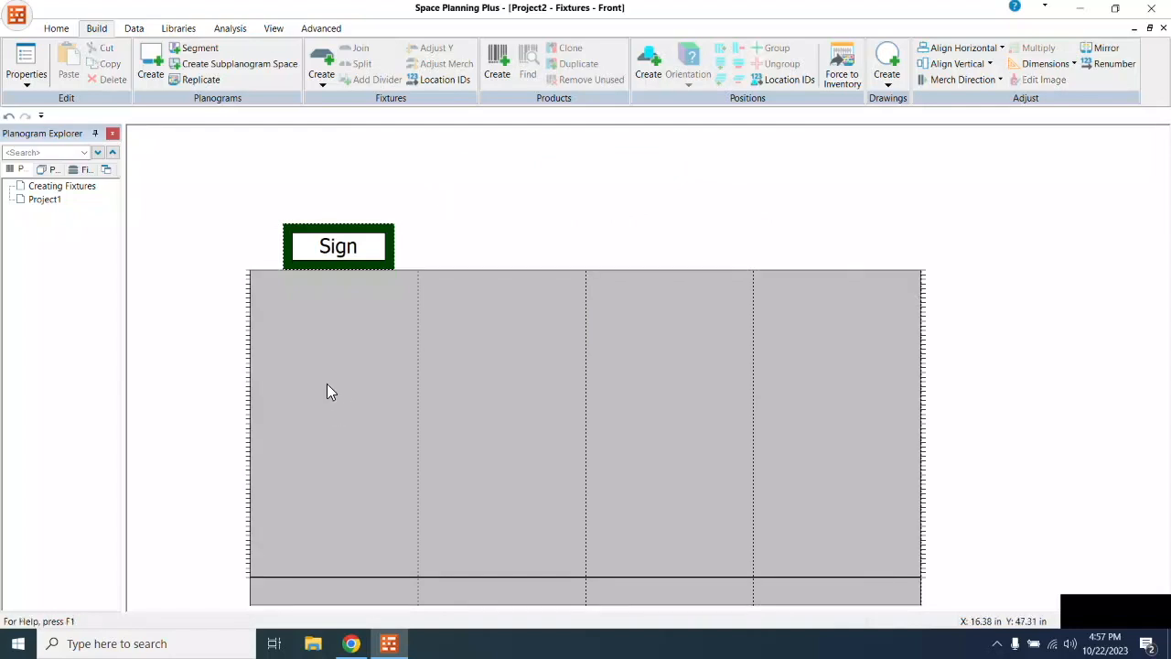
Step: Start a second sign fixture 66 in high, 36 in wide and 1 in deep
left_click(322, 69)
left_click(392, 302)
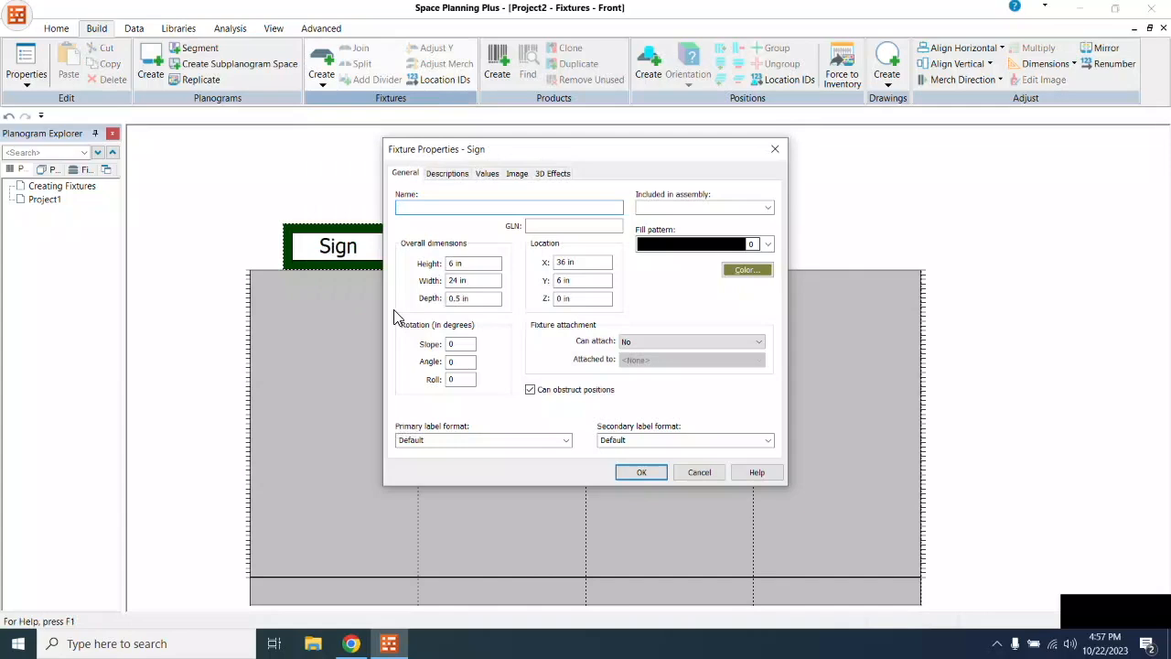
left_click(459, 263)
left_click(454, 264)
left_click_drag(462, 299, 452, 301)
type("1")
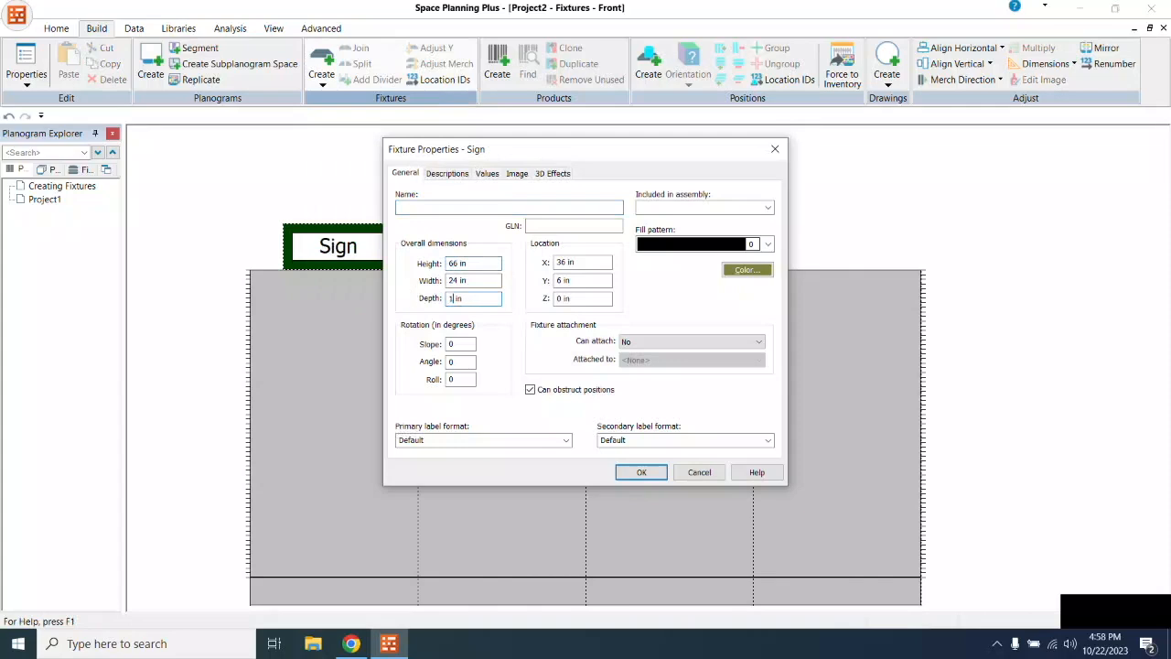
left_click(557, 298)
double_click(455, 279)
type("36")
Step: Assign wallpaper.jpg from the Desktop as the new sign's bitmap image and create the sign
left_click(517, 174)
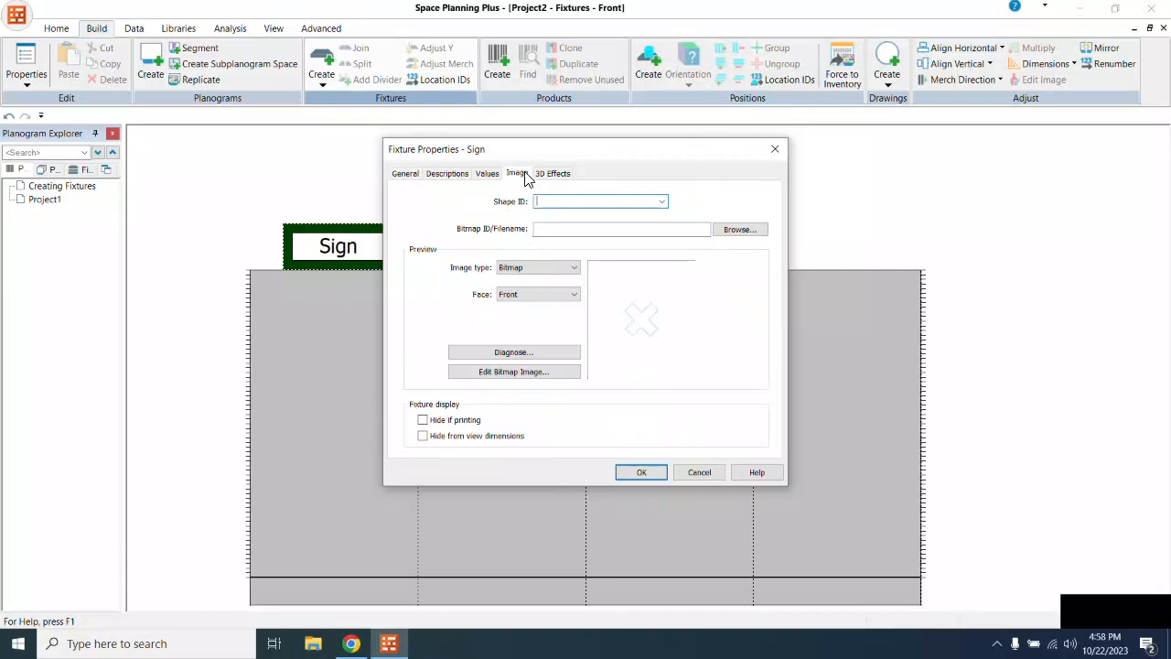
left_click(739, 230)
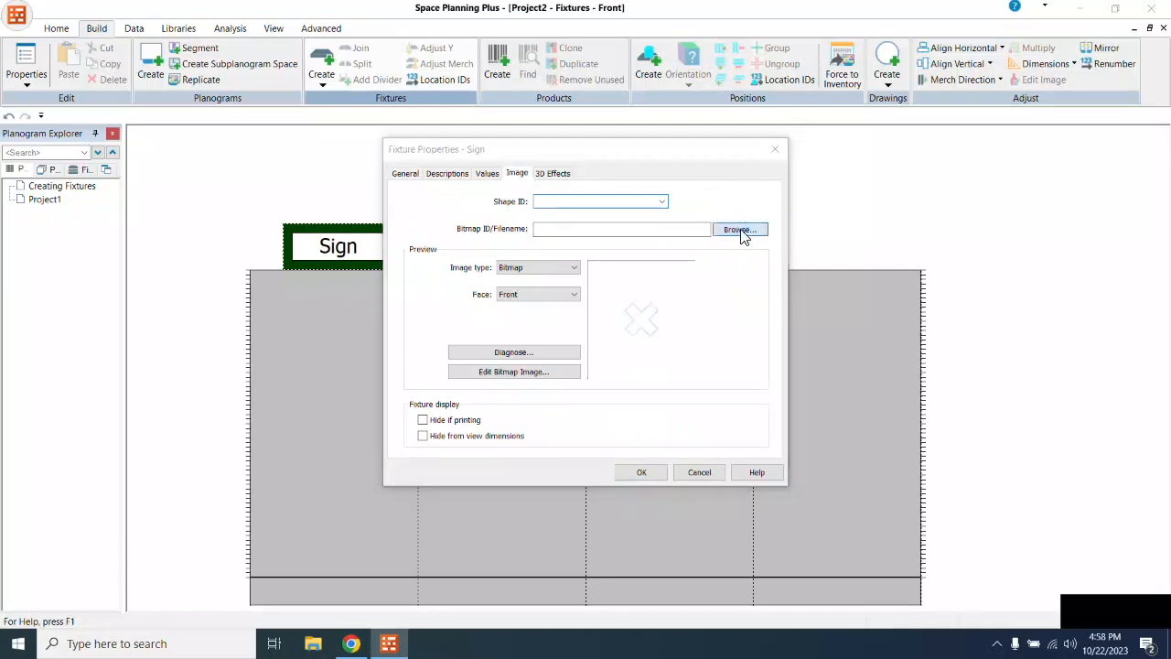
scroll(782, 391, "down", 10)
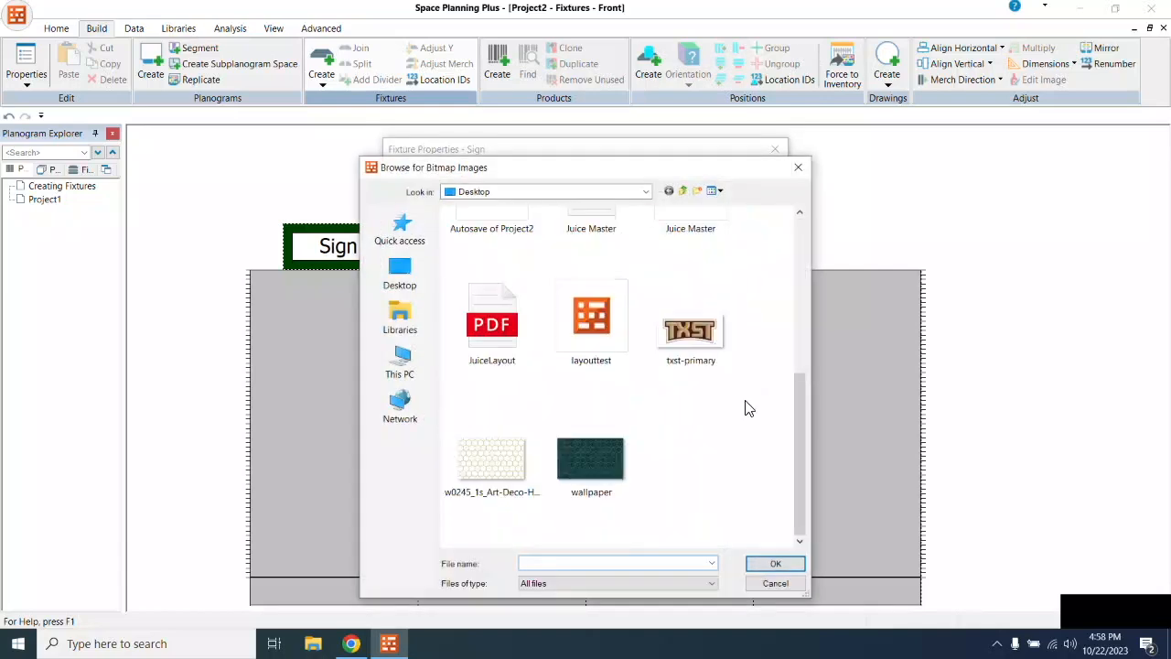
left_click(603, 458)
left_click(794, 562)
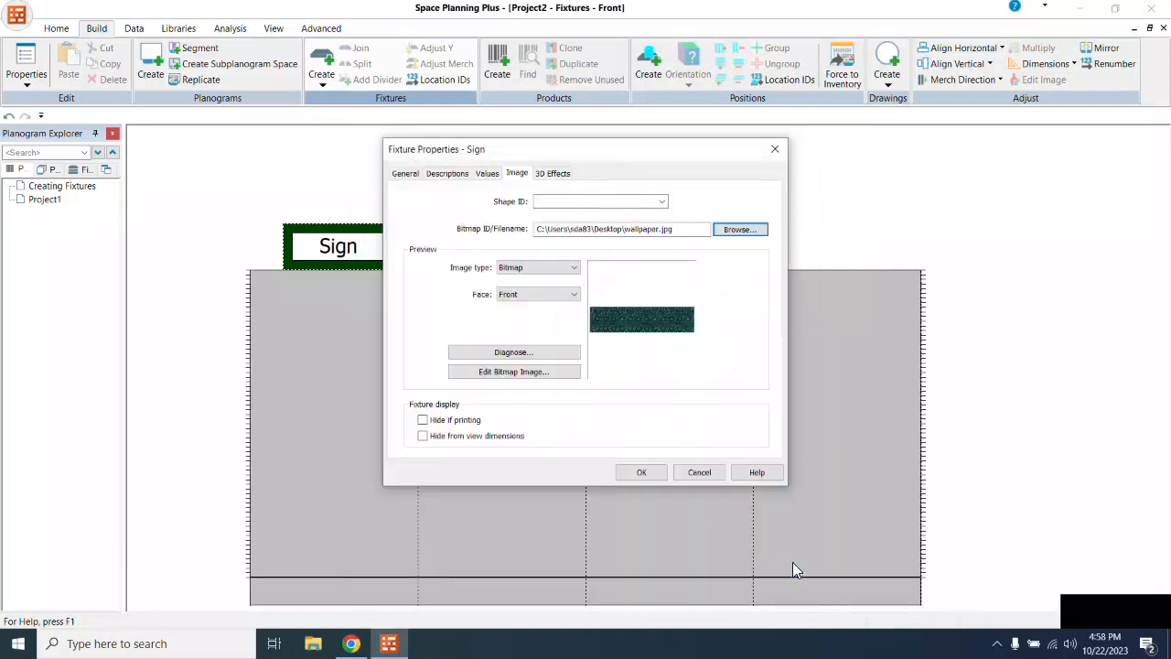
left_click(643, 472)
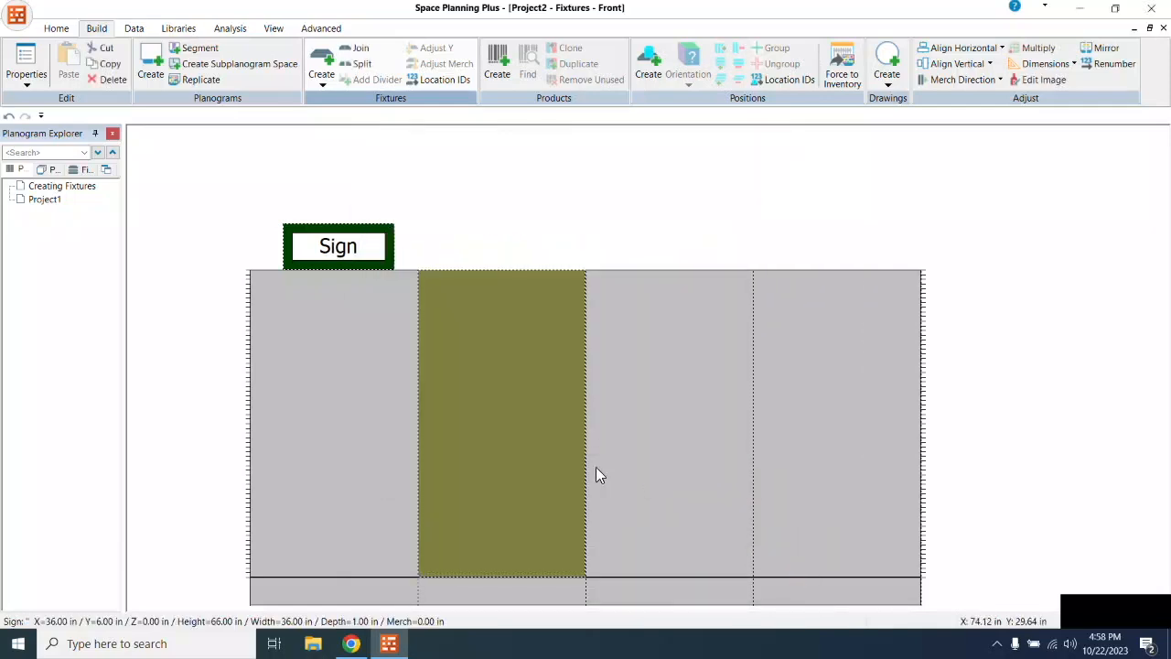
Step: Move the full-height sign onto the first segment at X 0 in, Y 6 in, and turn on bitmap display
left_click(376, 452)
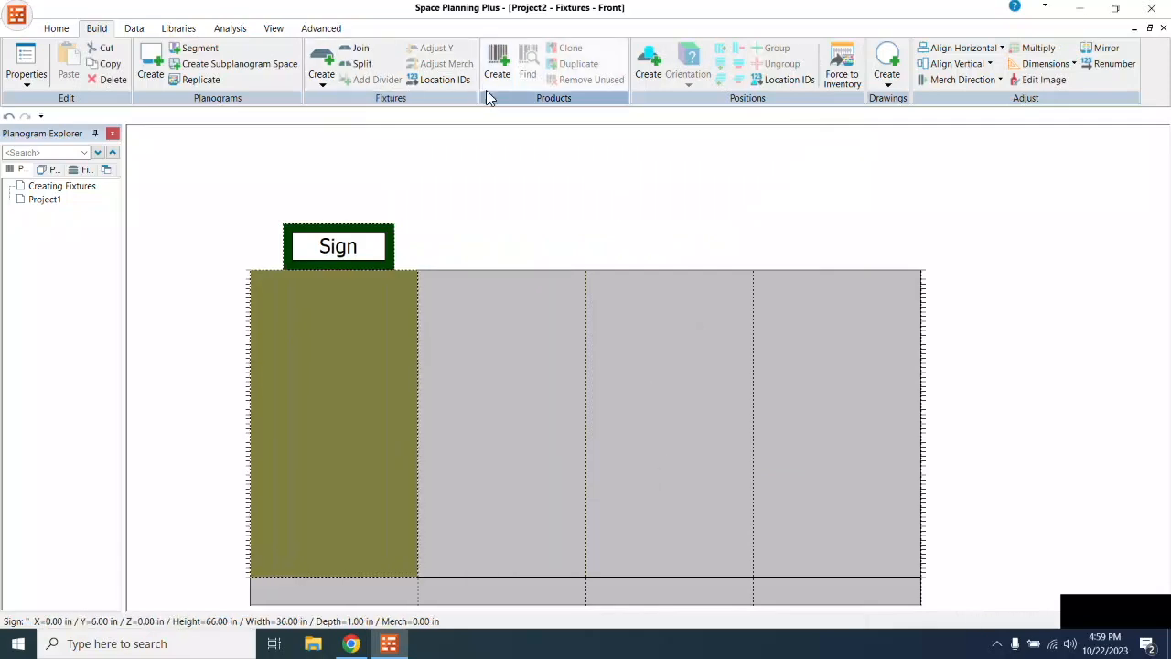
left_click(56, 29)
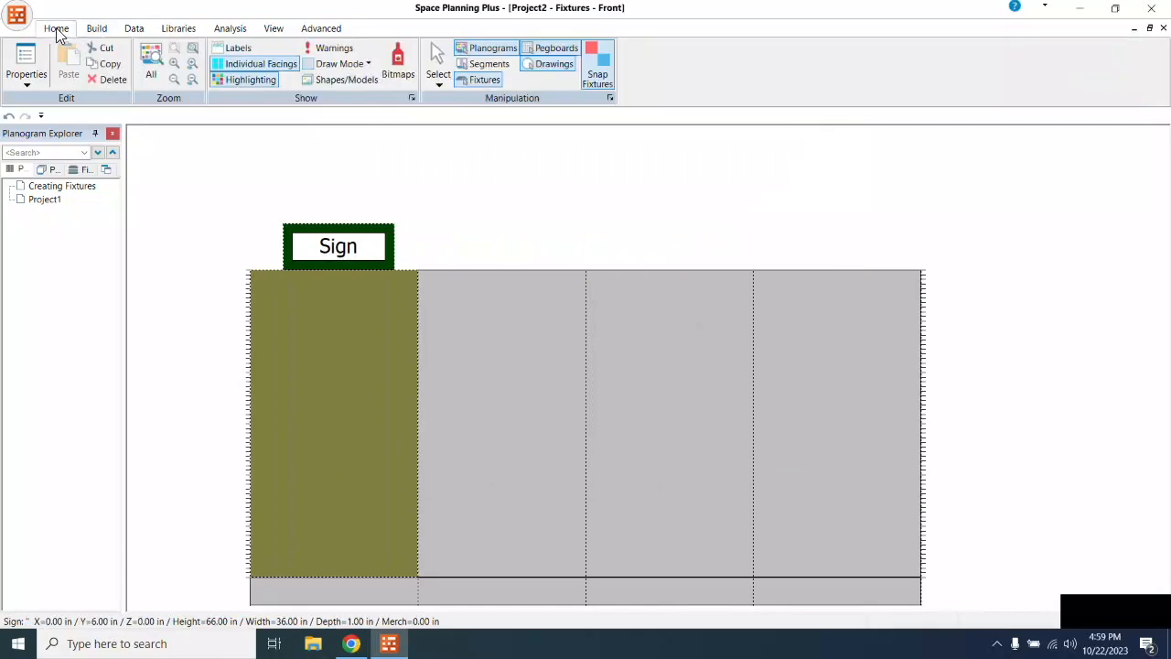
left_click(398, 64)
left_click(625, 199)
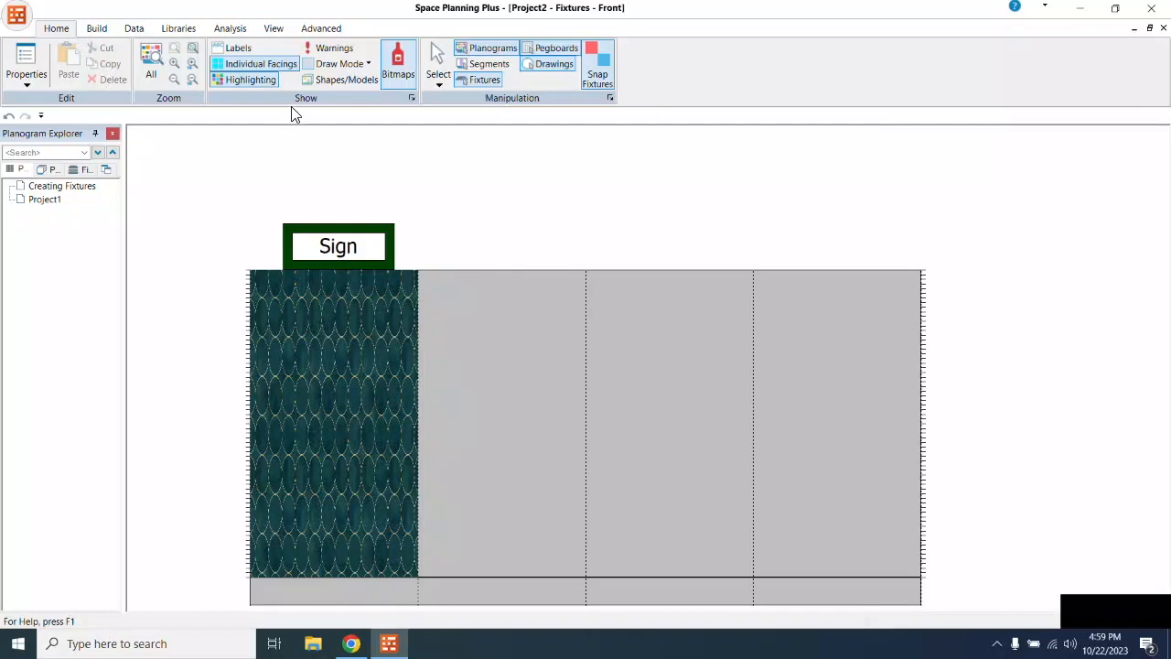
Step: Start a pegboard fixture 36 in wide with its Z location at 1 in
left_click(97, 28)
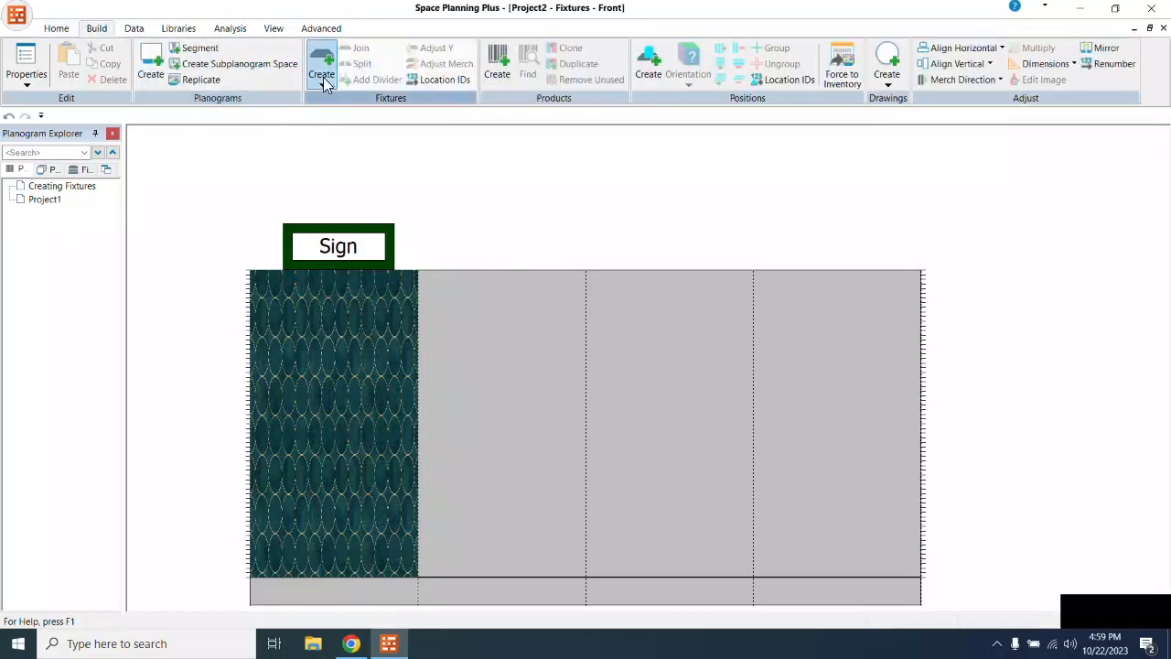
left_click(323, 77)
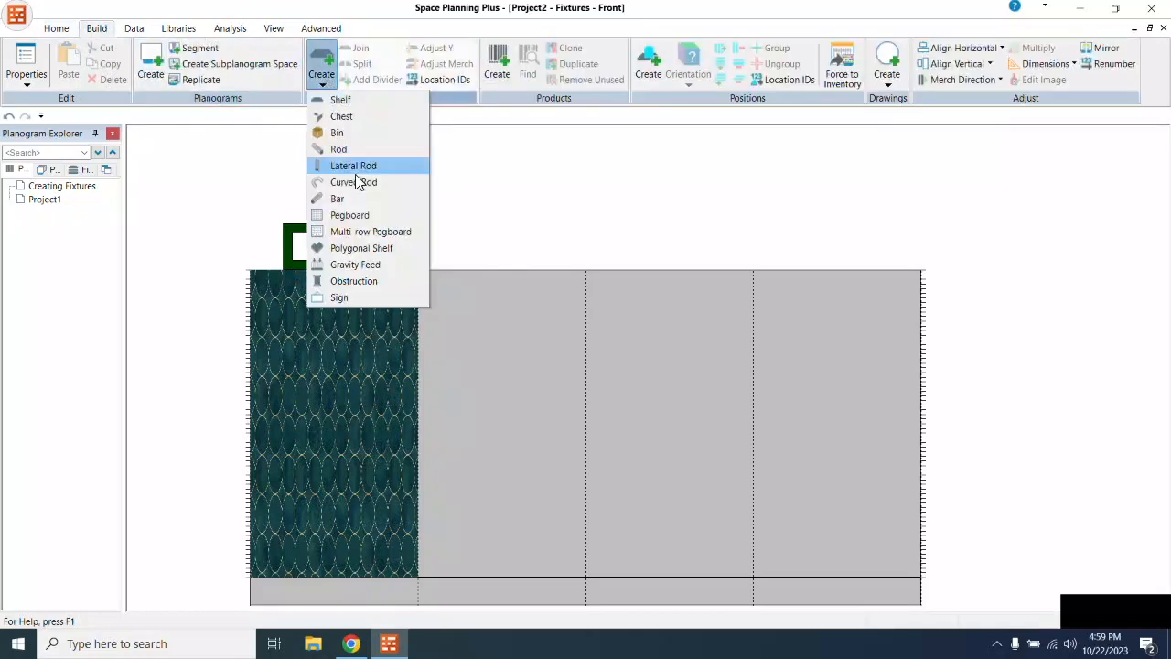
left_click(379, 219)
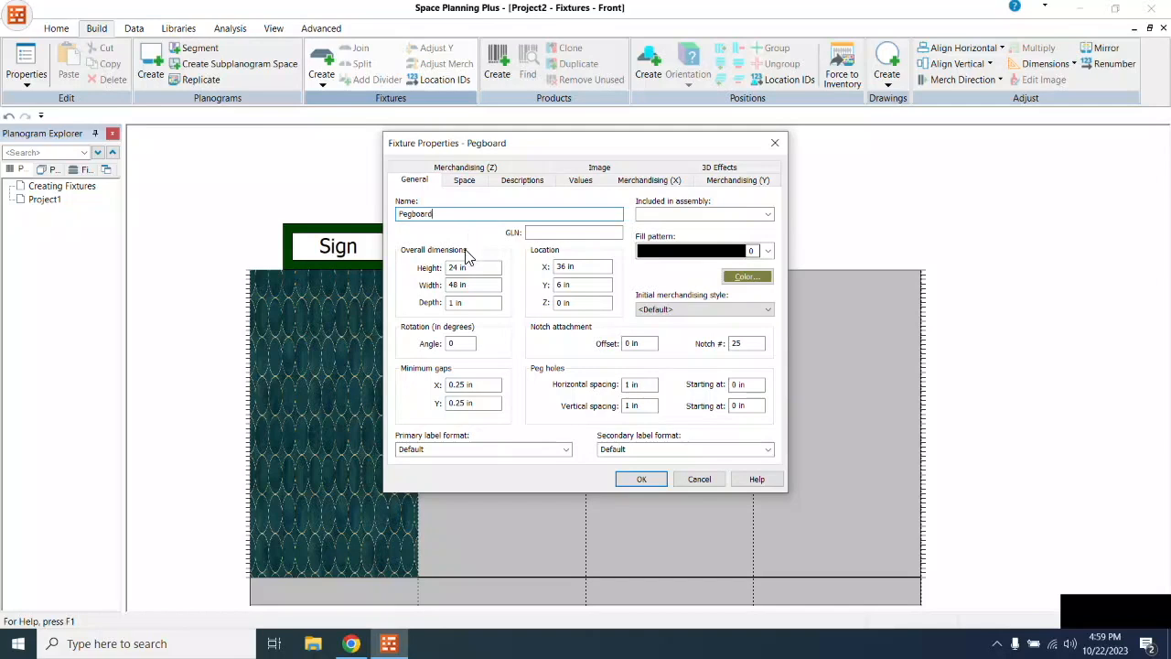
left_click_drag(465, 285, 418, 286)
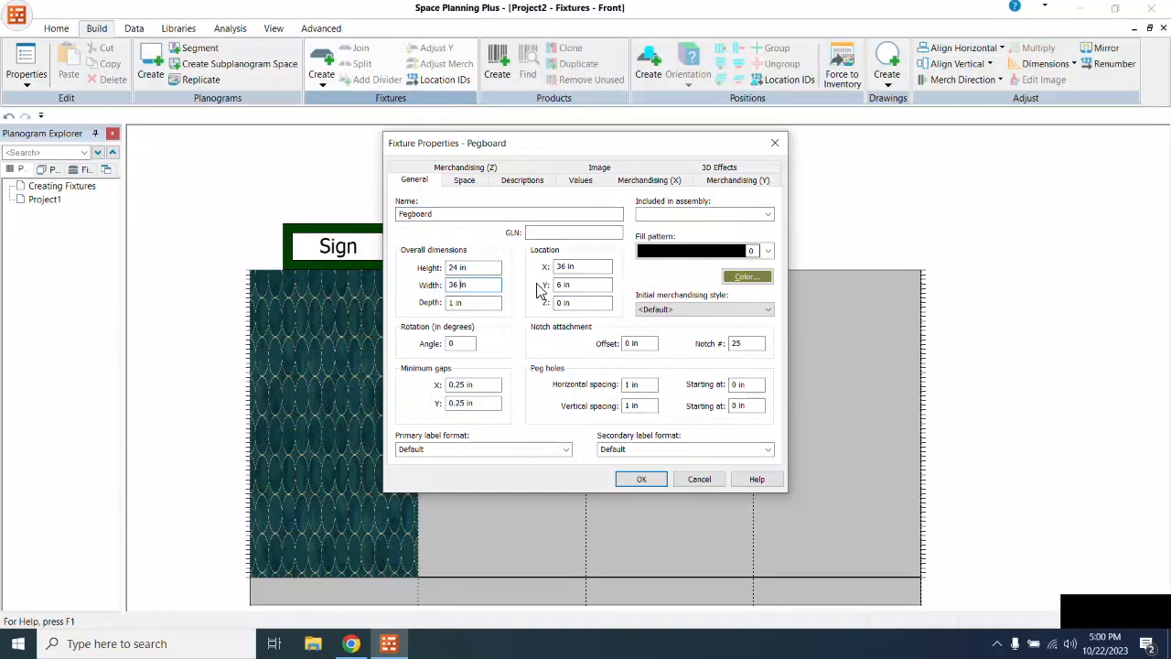
left_click_drag(564, 303, 537, 303)
Step: Create the pegboard in teal (RGB 64, 128, 128) and move it onto the first segment at about X 0 in, Y 43 in
left_click(746, 276)
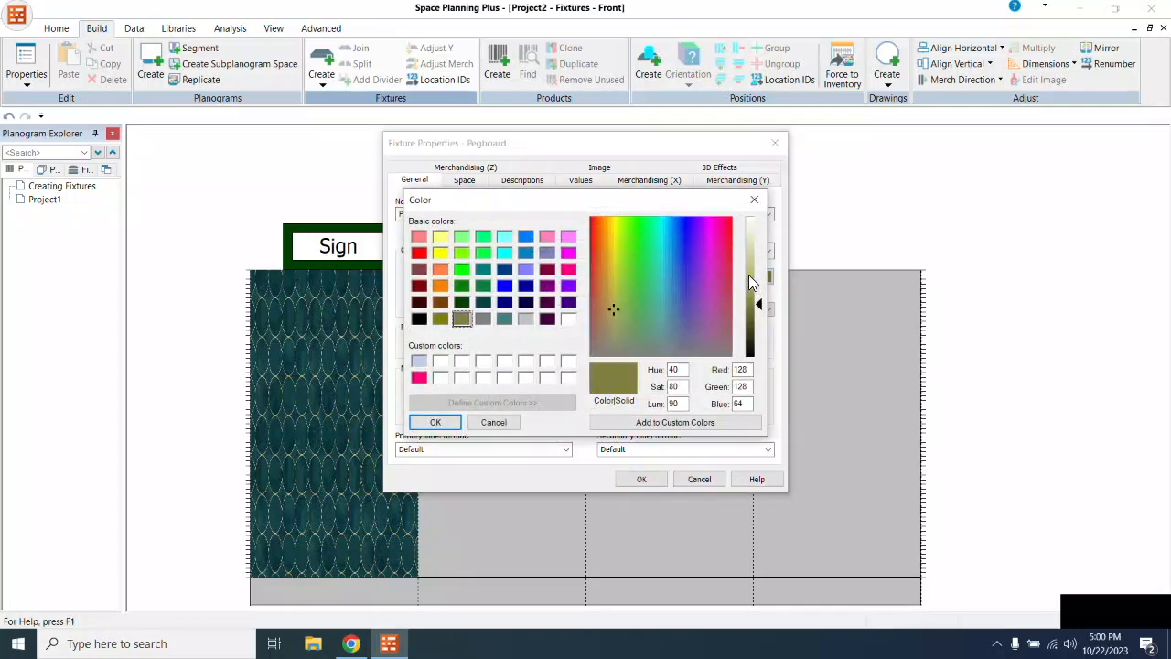
left_click(505, 318)
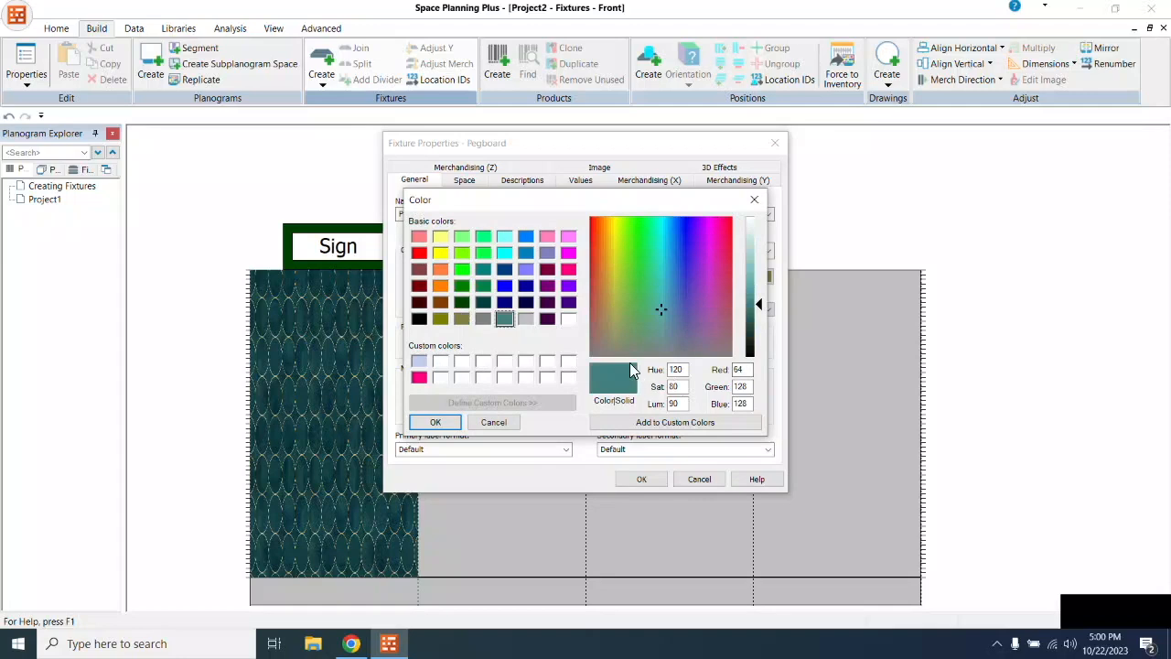
left_click(437, 423)
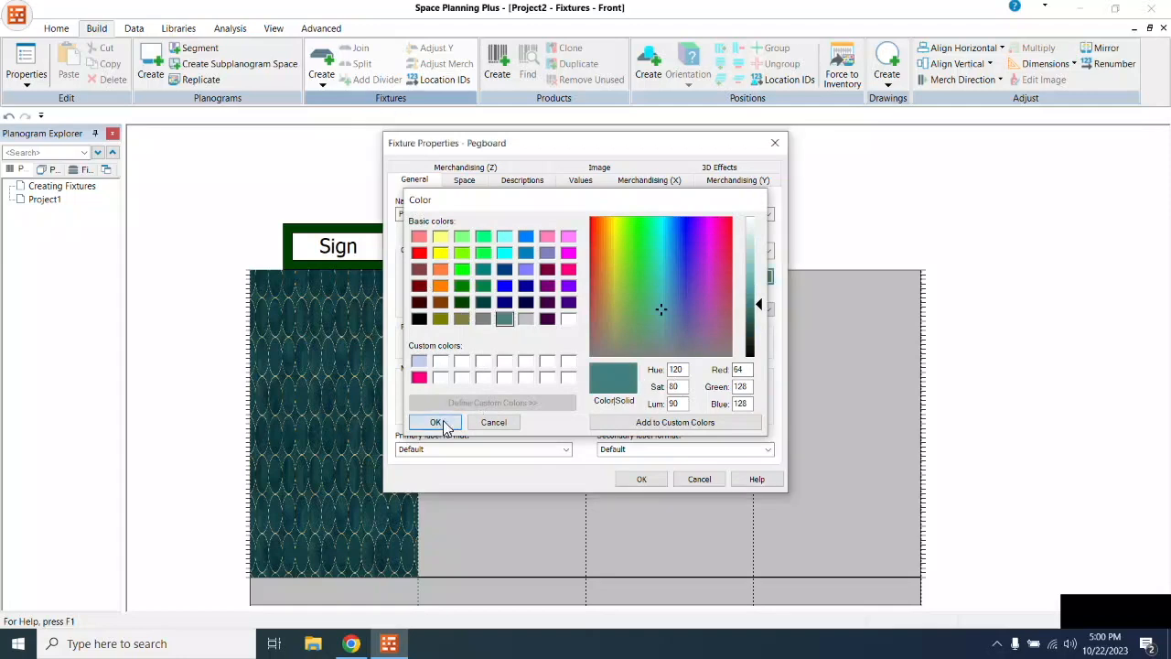
left_click(640, 474)
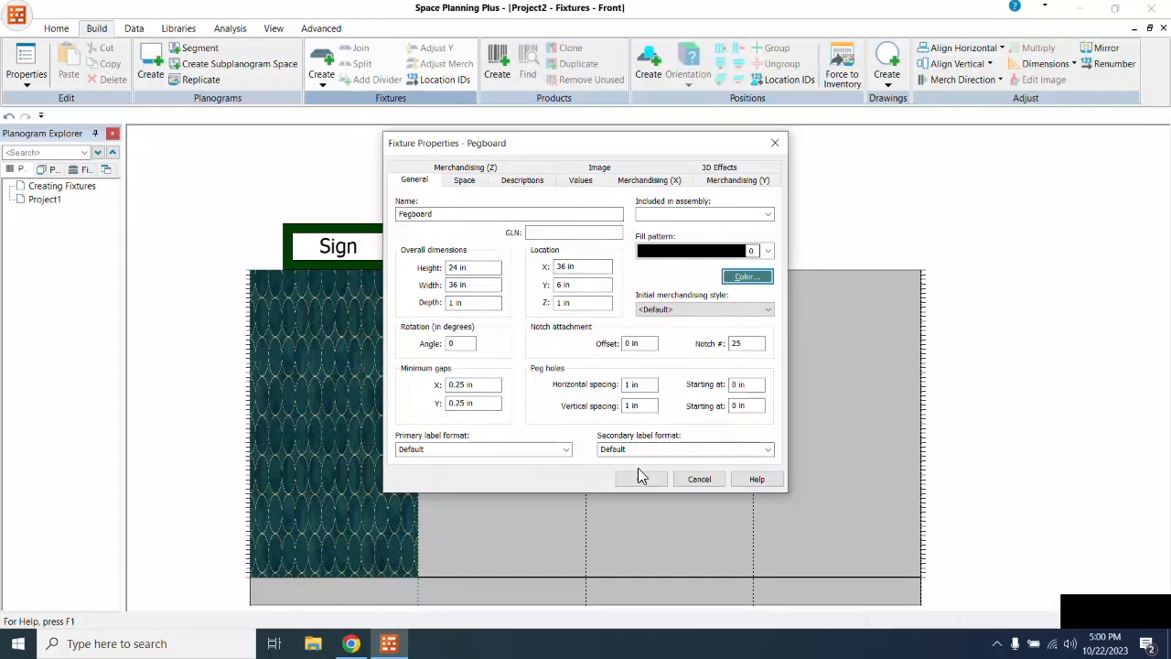
left_click_drag(541, 536, 370, 365)
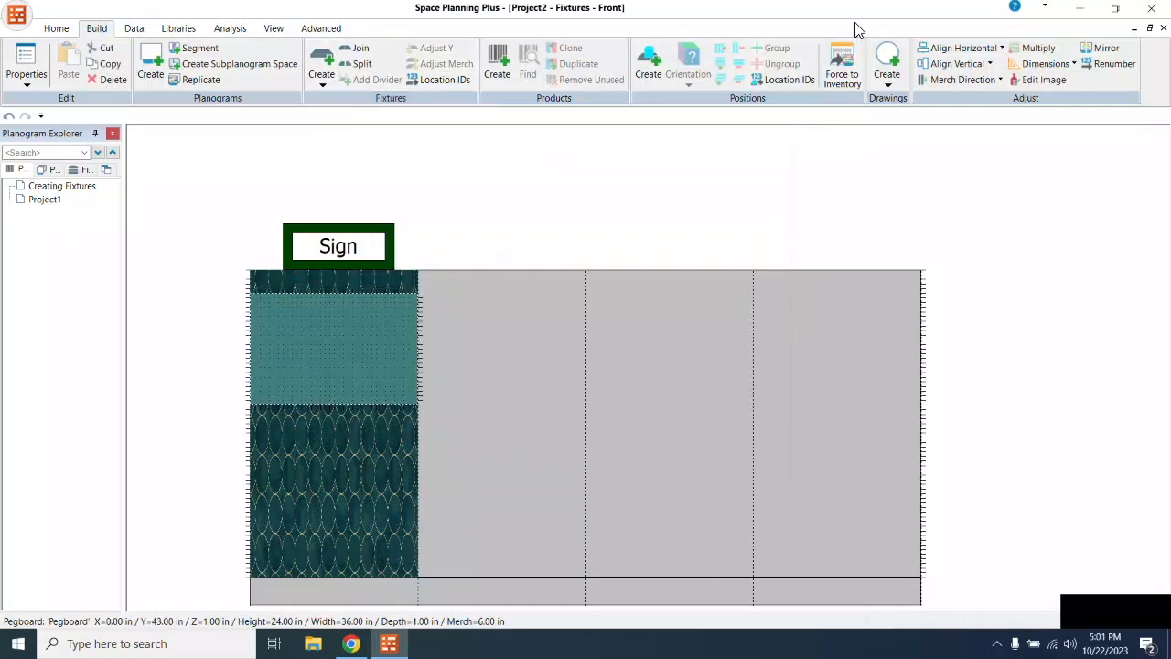
Step: Add a text drawing reading "Pegboard" over the upper part of the pegboard, about 27 in wide and 8 in high
left_click(886, 81)
left_click(905, 98)
left_click(398, 382)
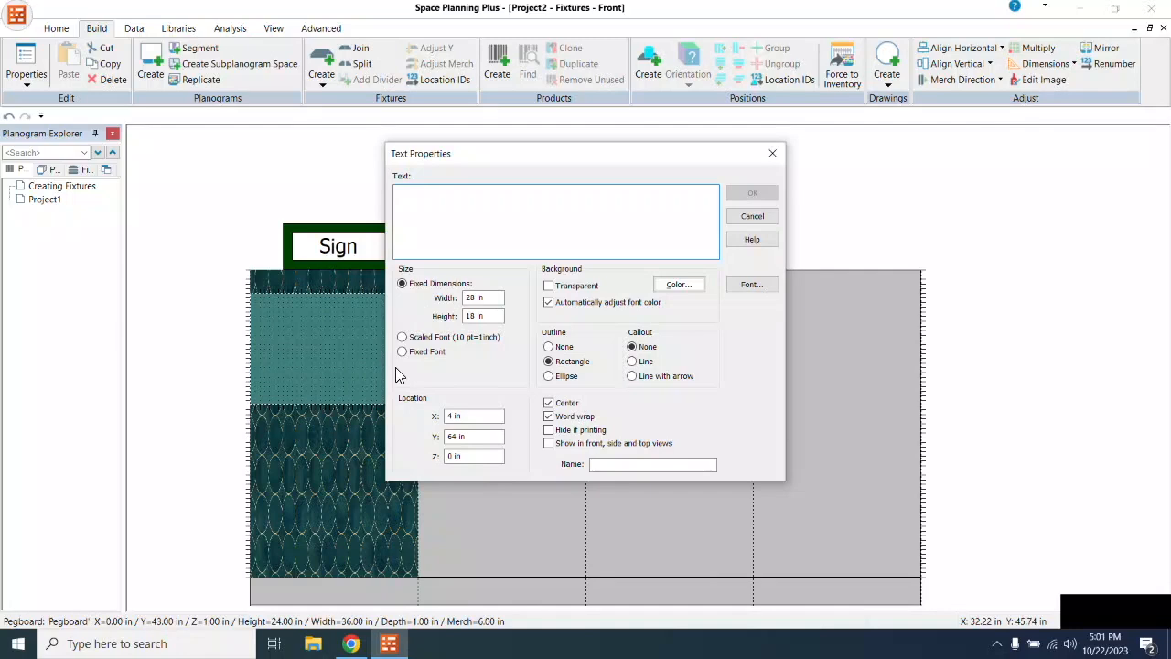
type("Pegboard")
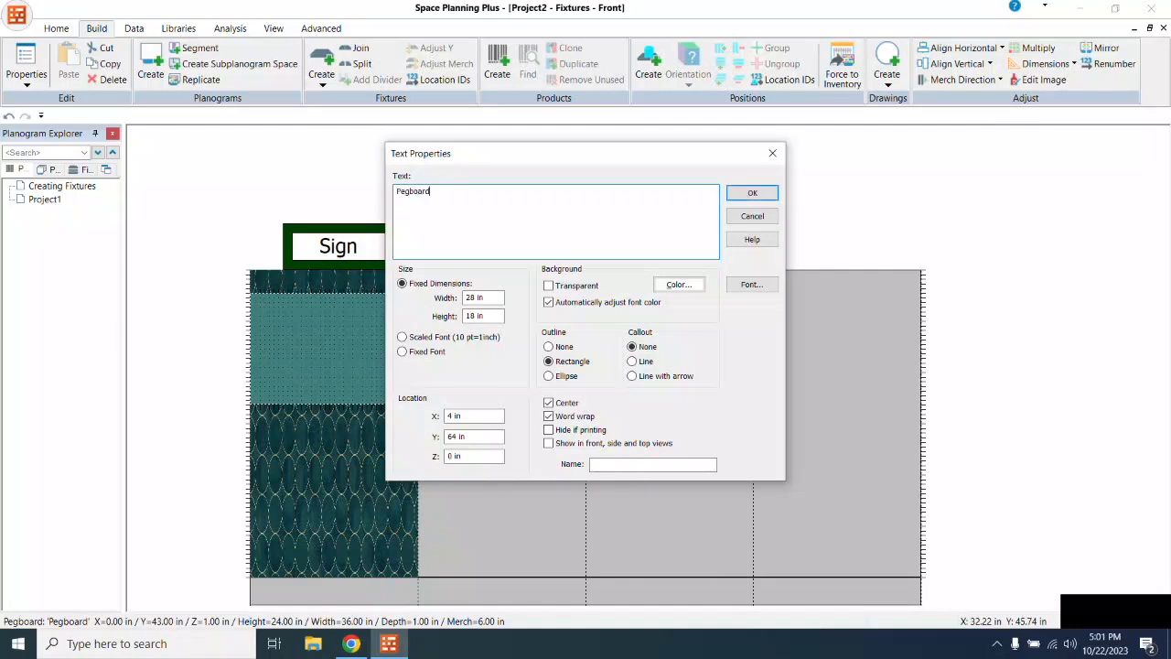
left_click(750, 193)
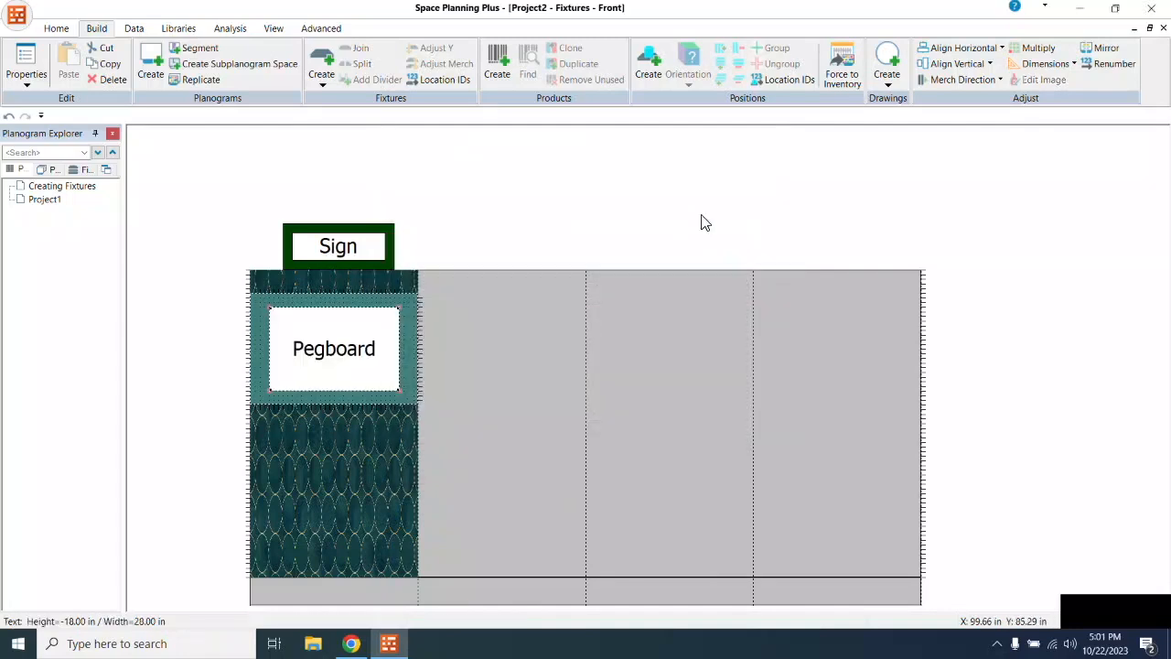
left_click_drag(396, 392, 394, 344)
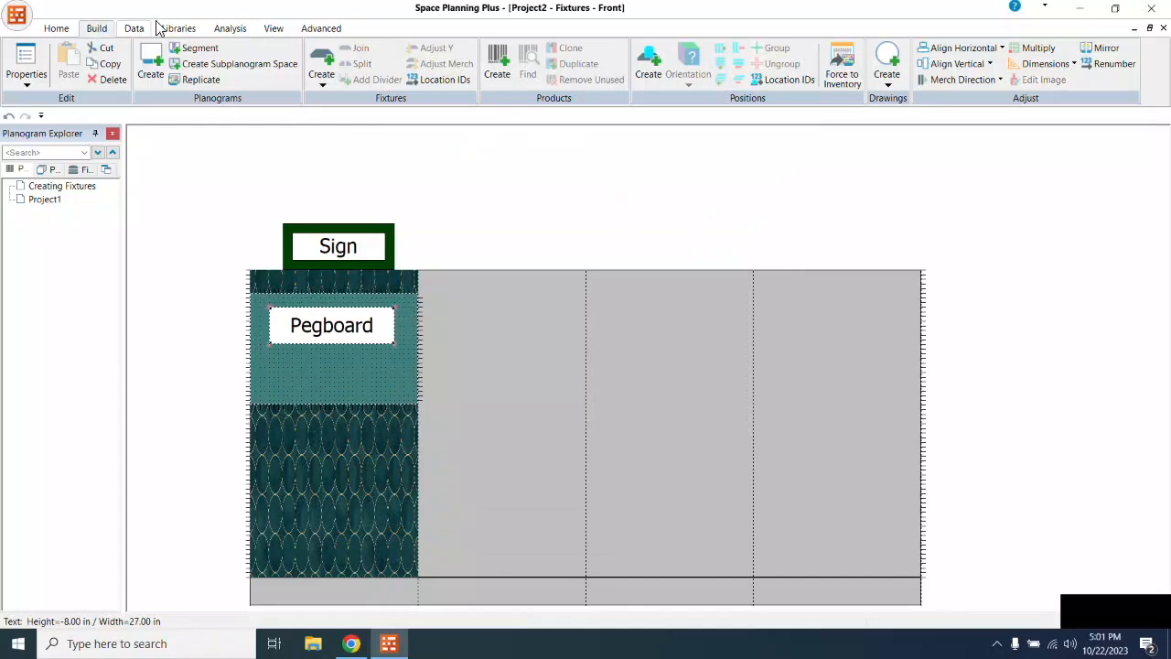
Step: Examine the planogram in 3D with bitmaps shown and the model slightly rotated, and return to the front view
left_click(275, 29)
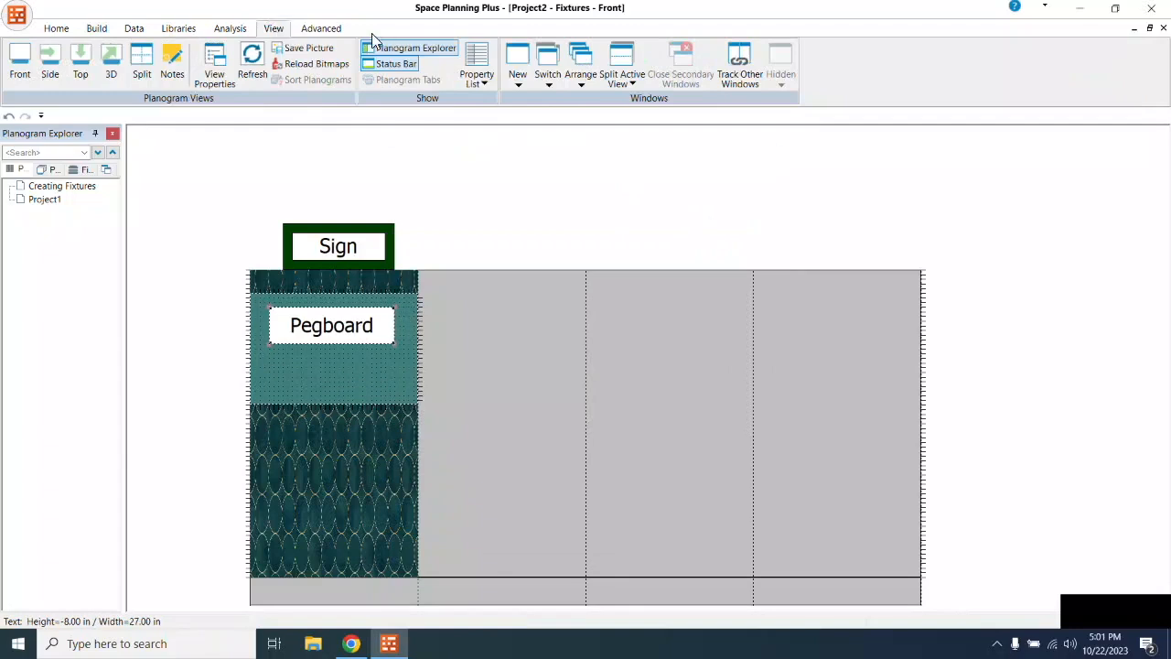
left_click(111, 62)
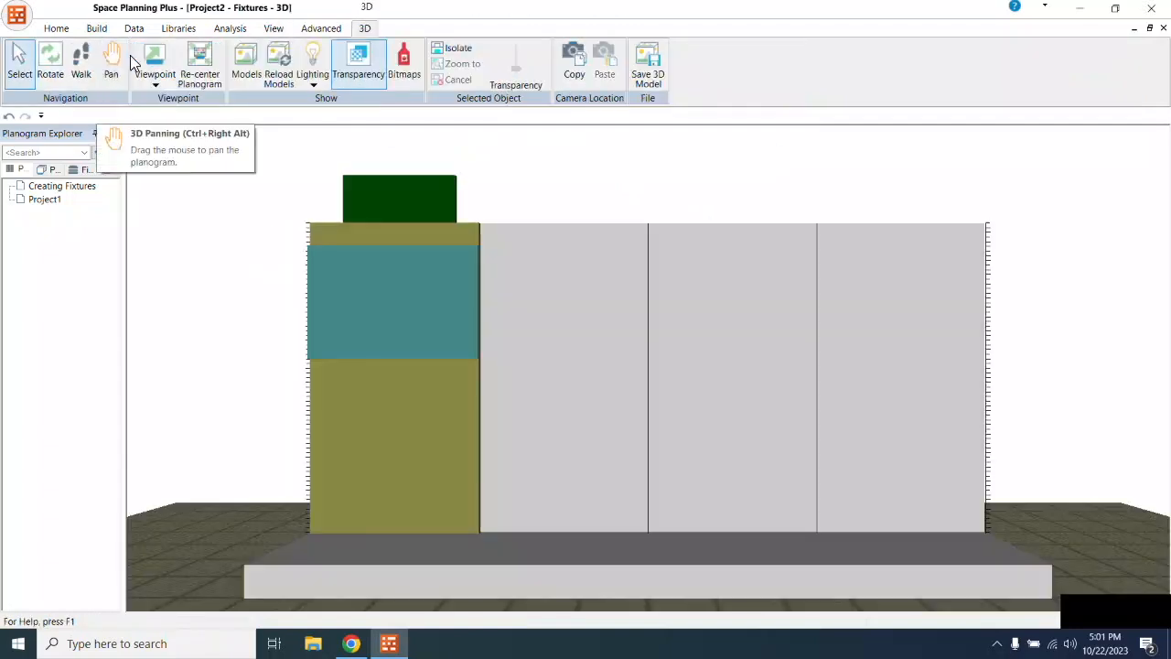
left_click(359, 62)
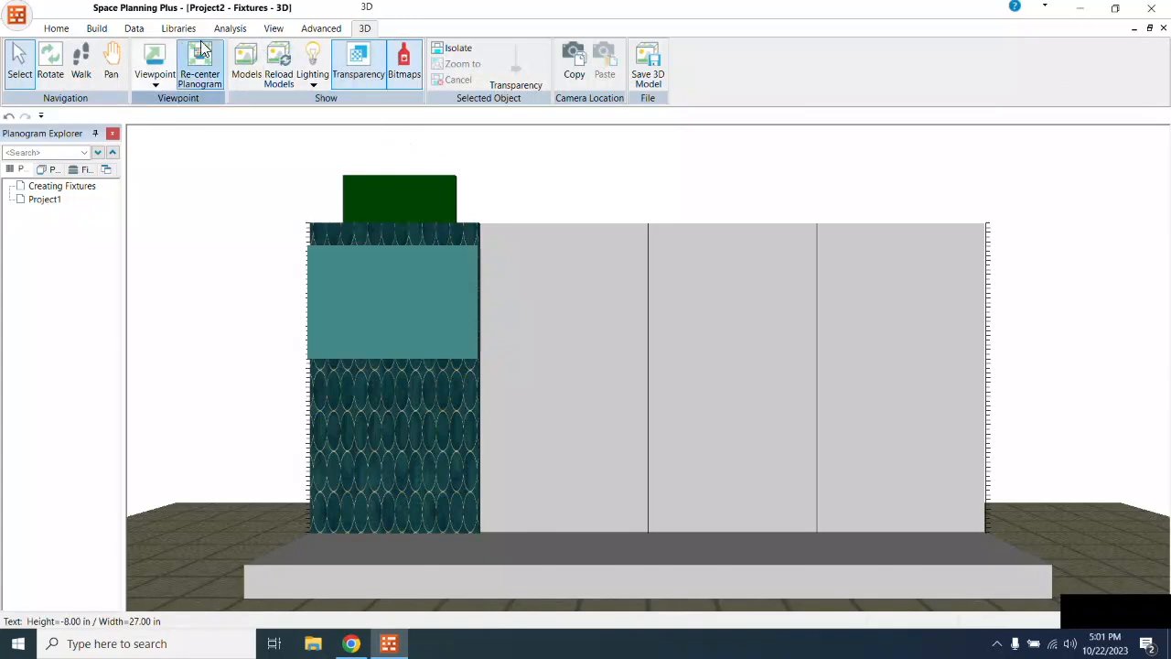
left_click(50, 62)
left_click_drag(282, 201, 309, 213)
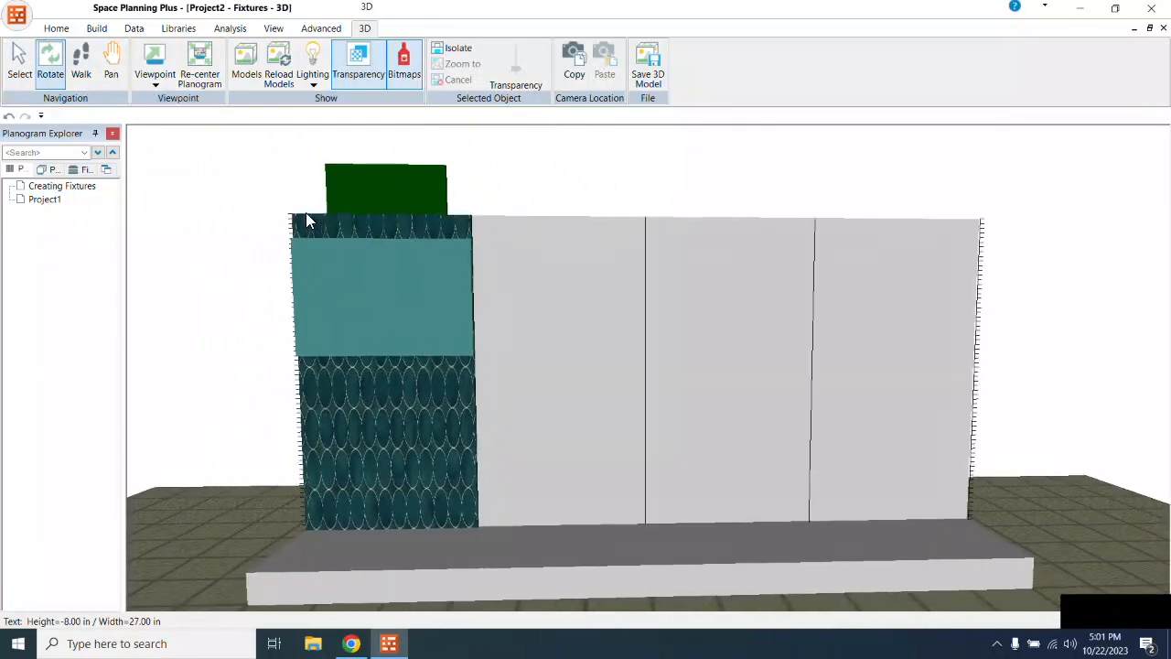
left_click(274, 28)
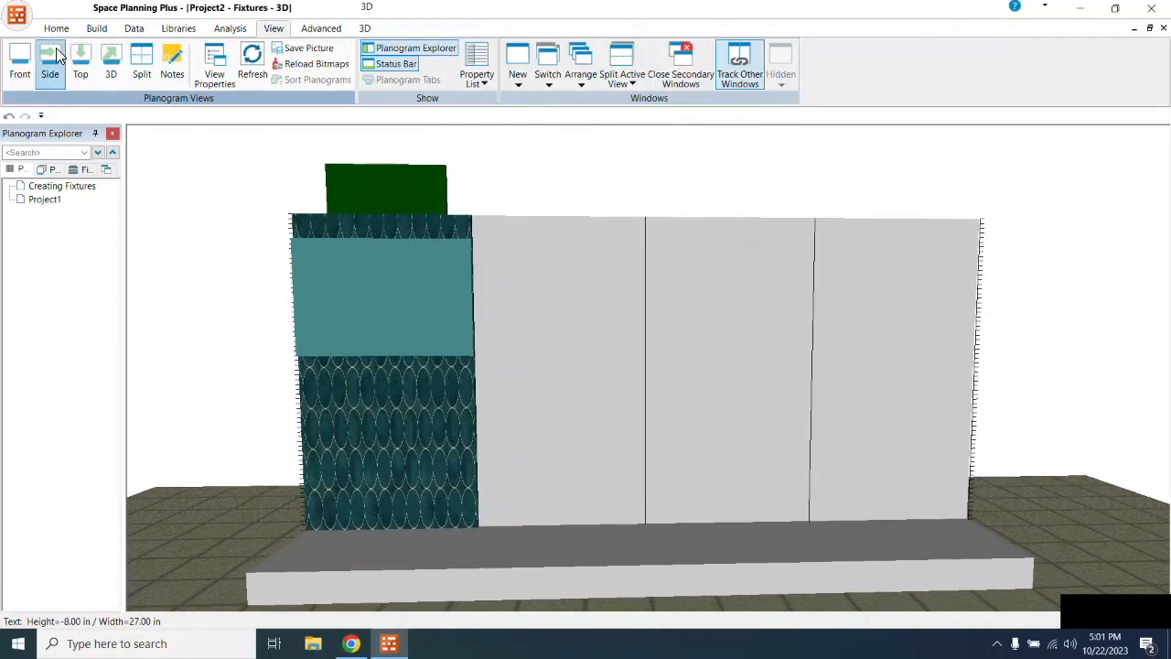
left_click(20, 56)
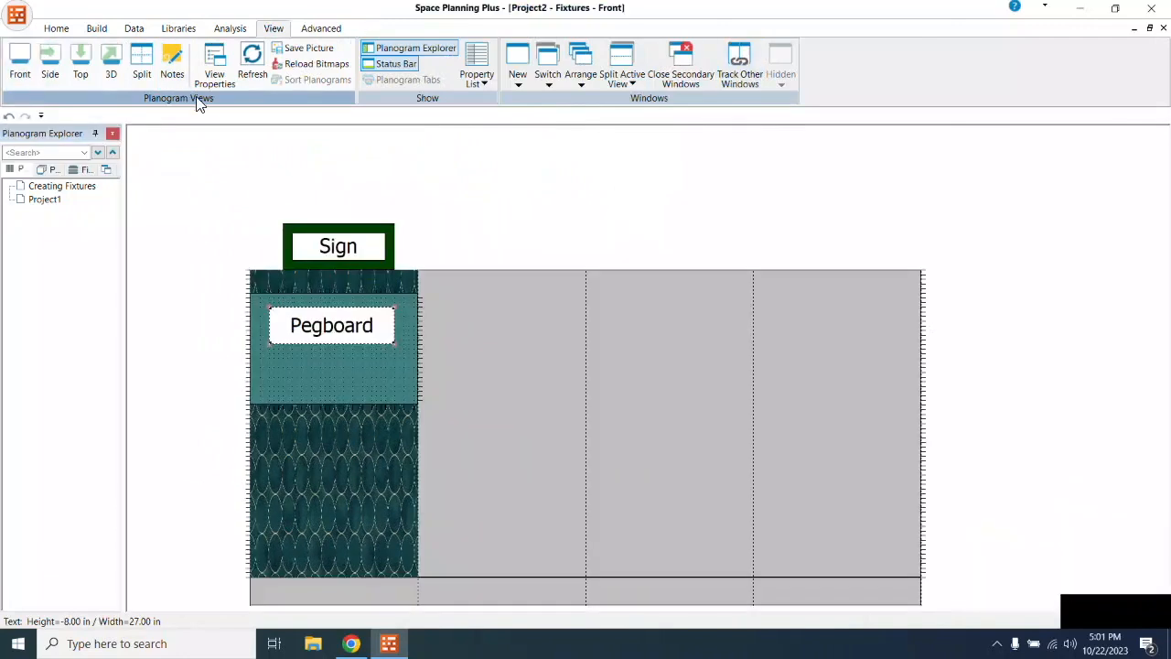
Step: Give the planogram's second segment a door frame 2 in high and 2 in wide
left_click(97, 28)
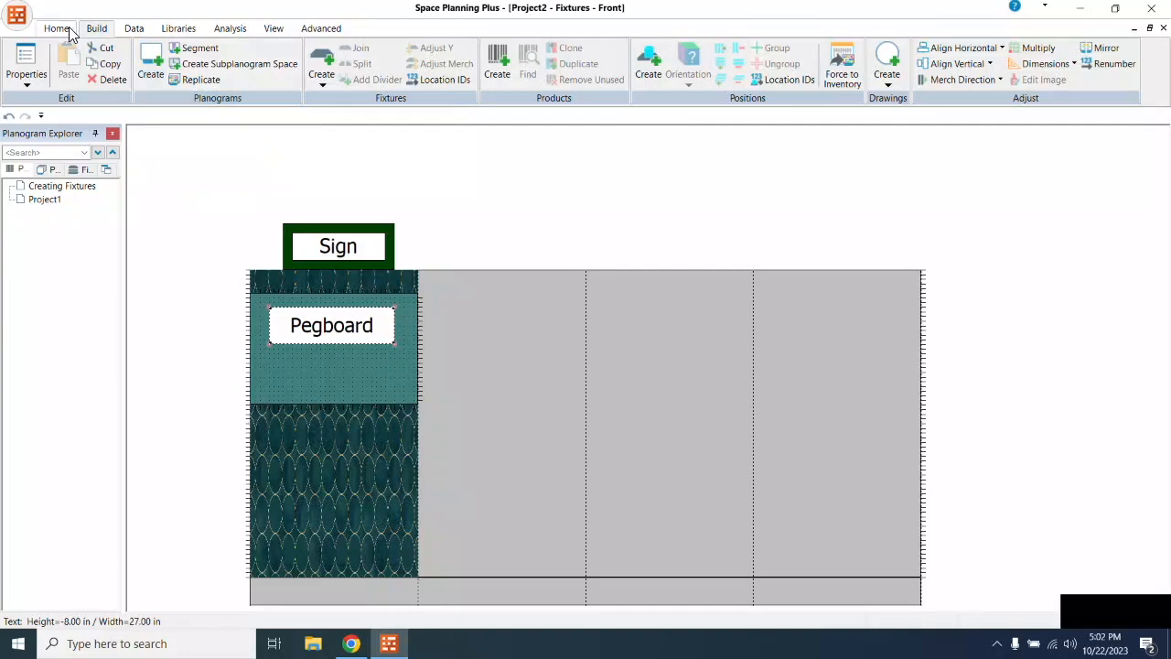
double_click(472, 355)
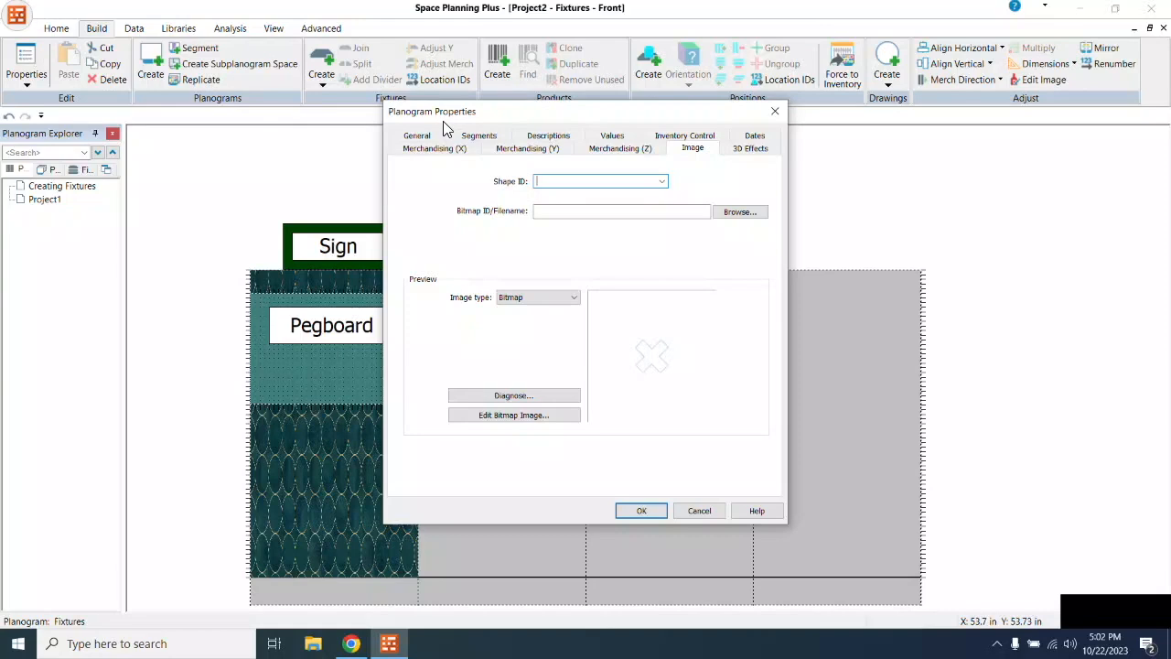
left_click(493, 138)
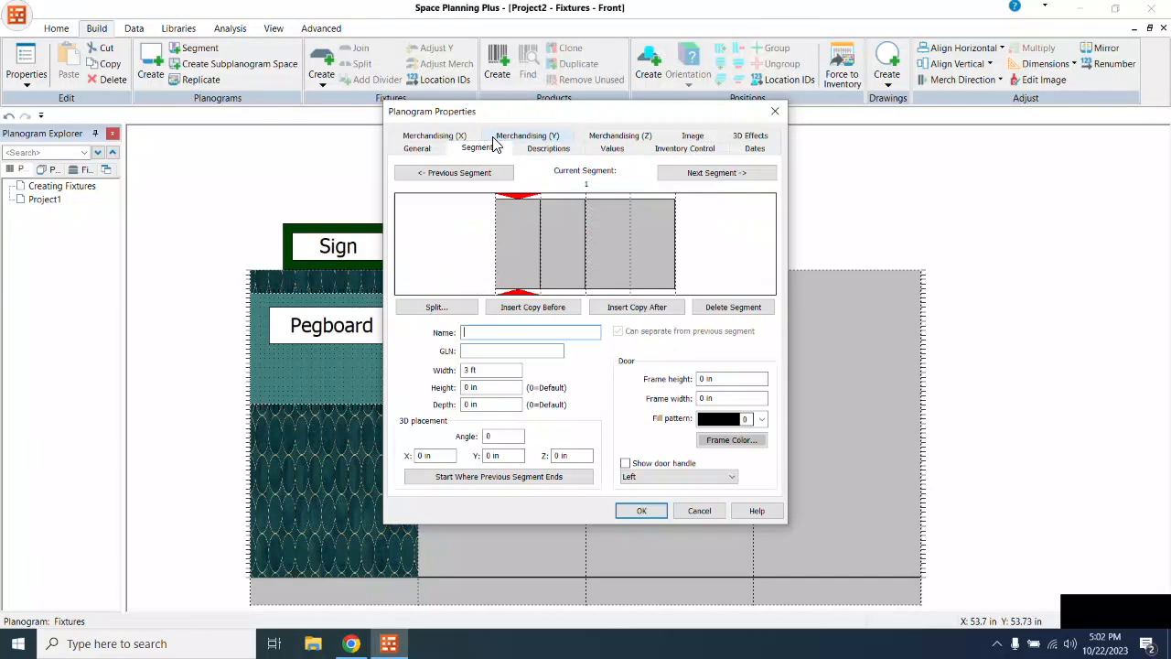
left_click(560, 221)
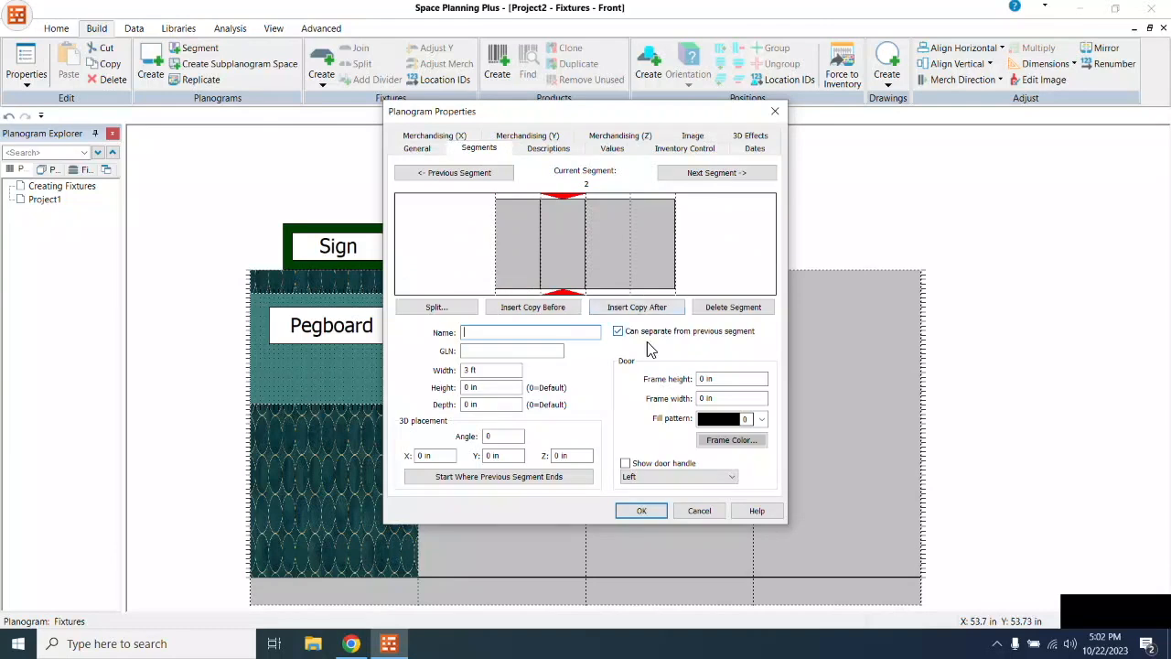
left_click(732, 381)
type("2")
left_click(704, 398)
key("BackSpace")
type("2")
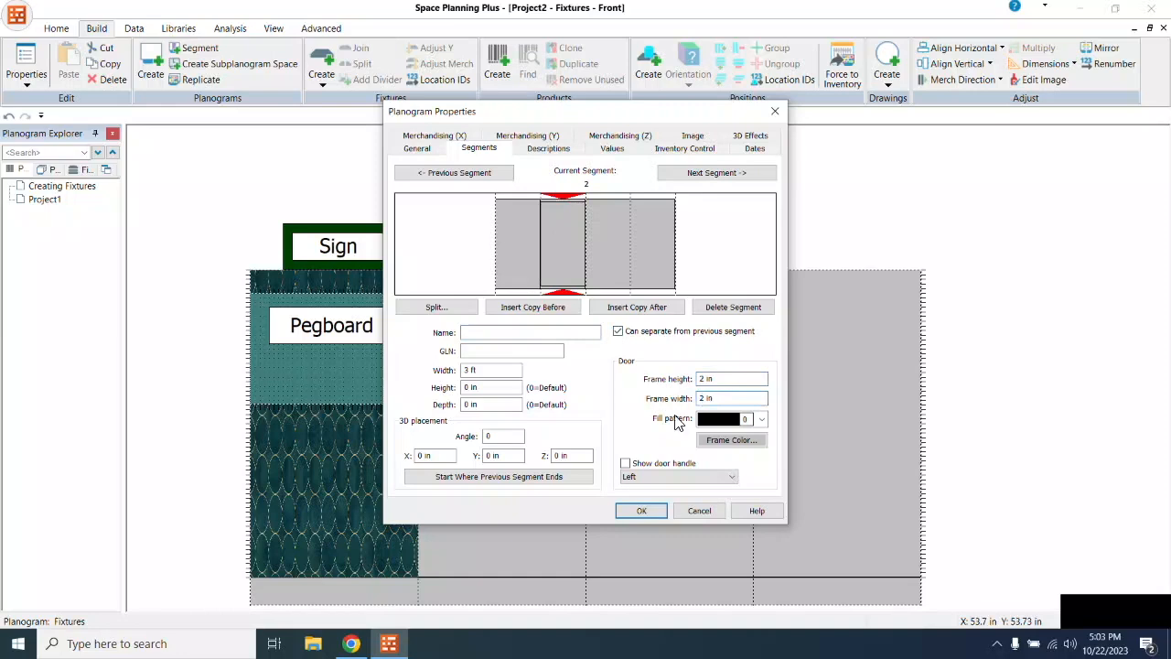
Step: Set the second segment's door frame color to the custom pink (RGB 255, 0, 128)
left_click(742, 441)
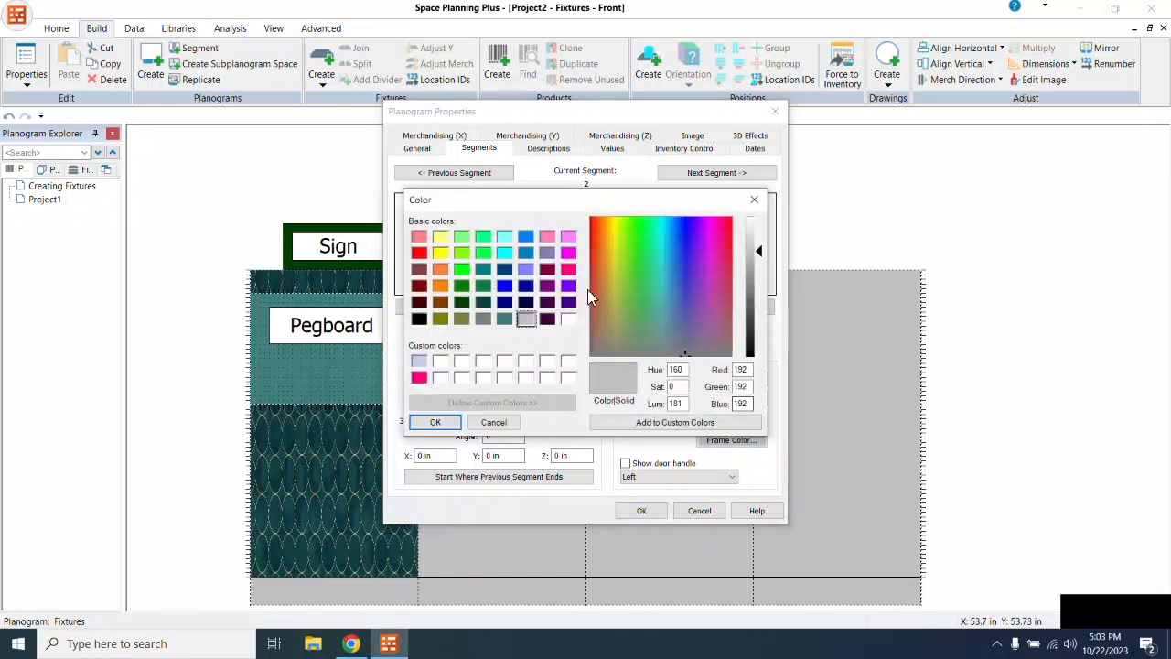
left_click(421, 378)
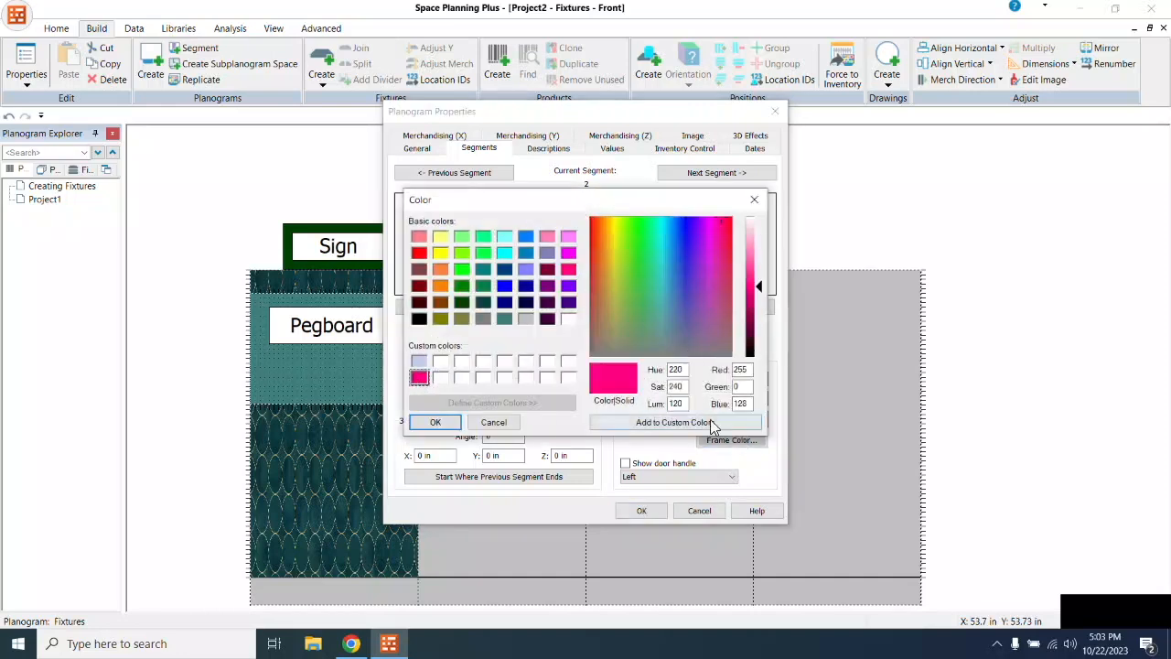
left_click(435, 422)
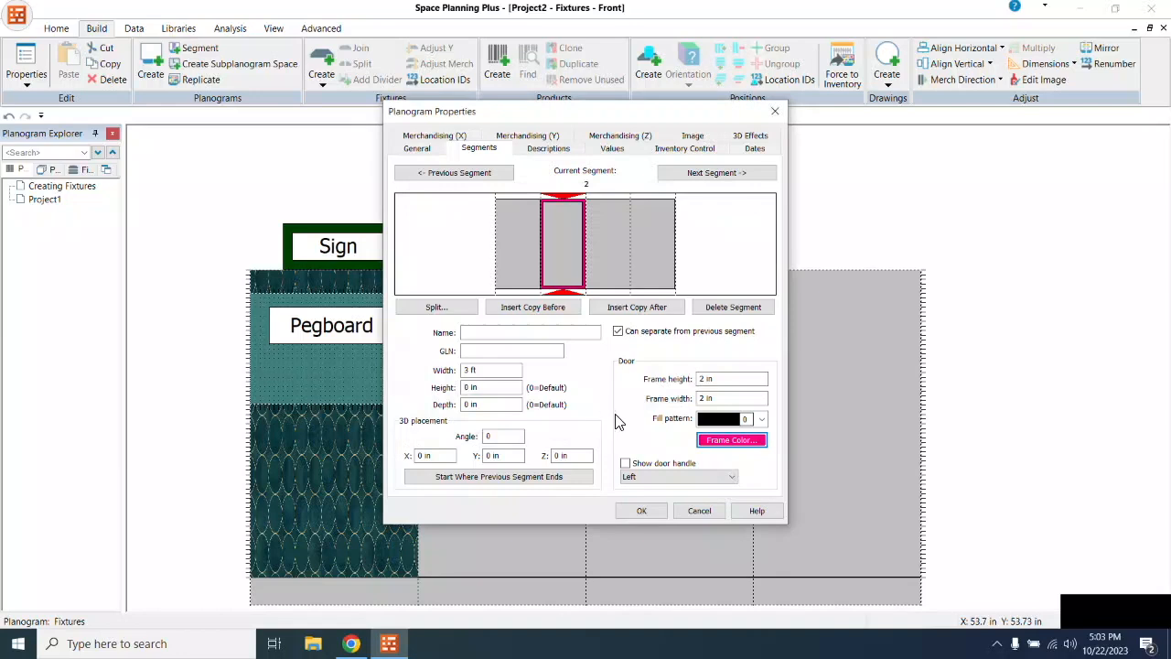
Step: Show a door handle on the second segment's door and apply the planogram properties
left_click(629, 464)
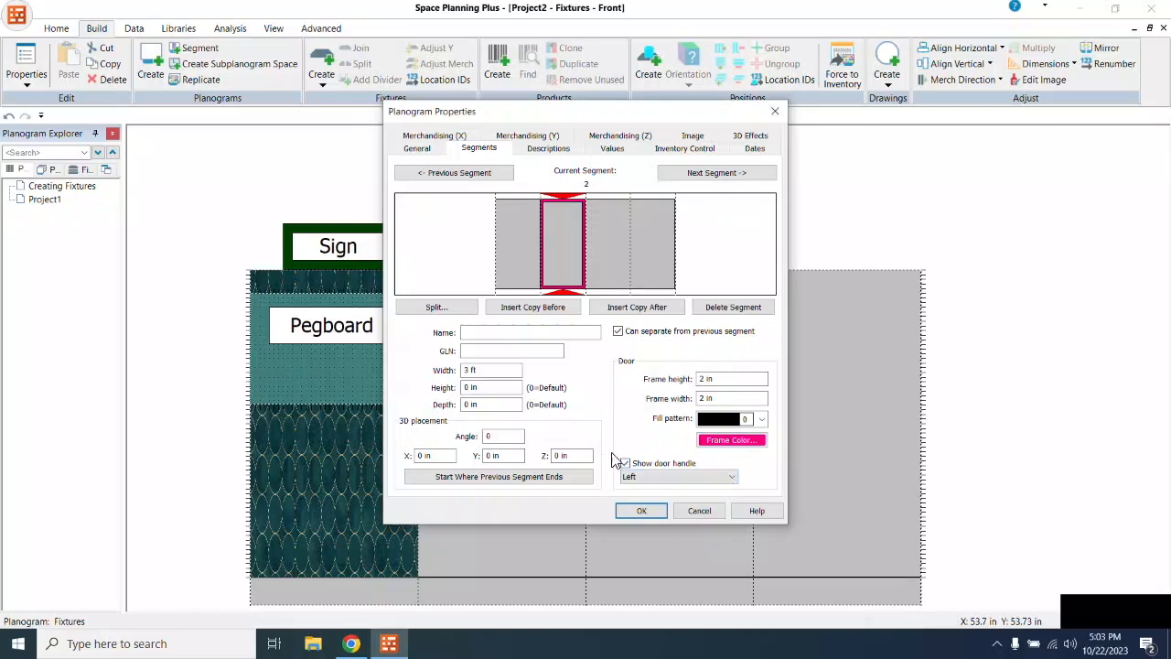
left_click(645, 512)
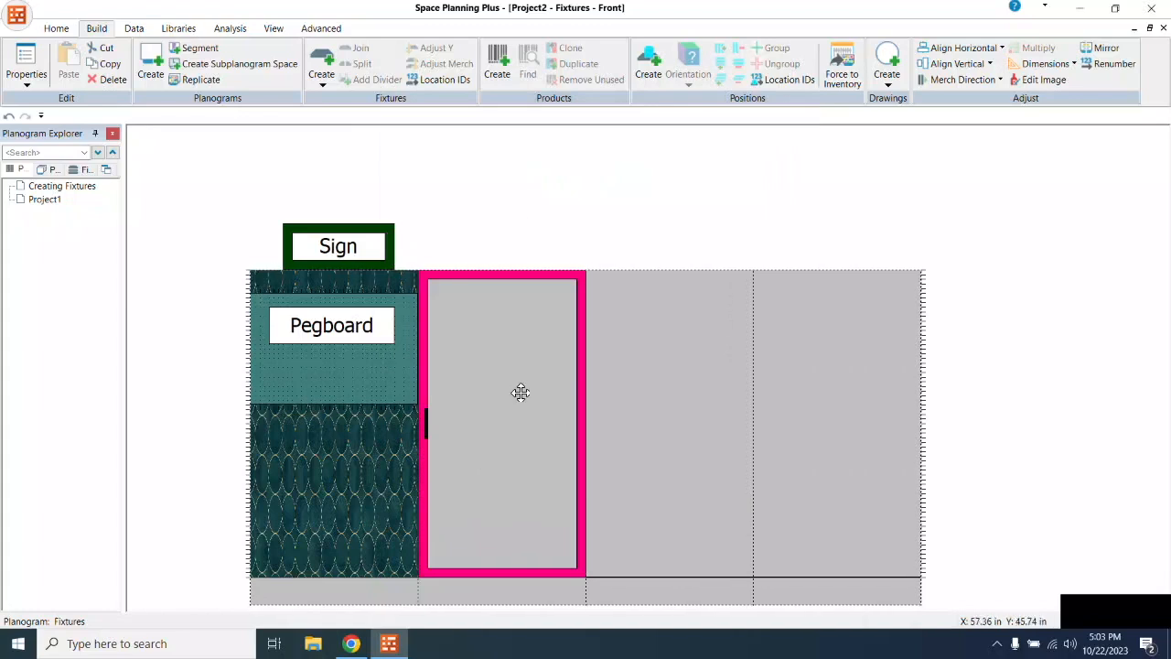
Step: Examine the framed door segment in 3D from a rotated viewpoint, and return to the front view
left_click(269, 29)
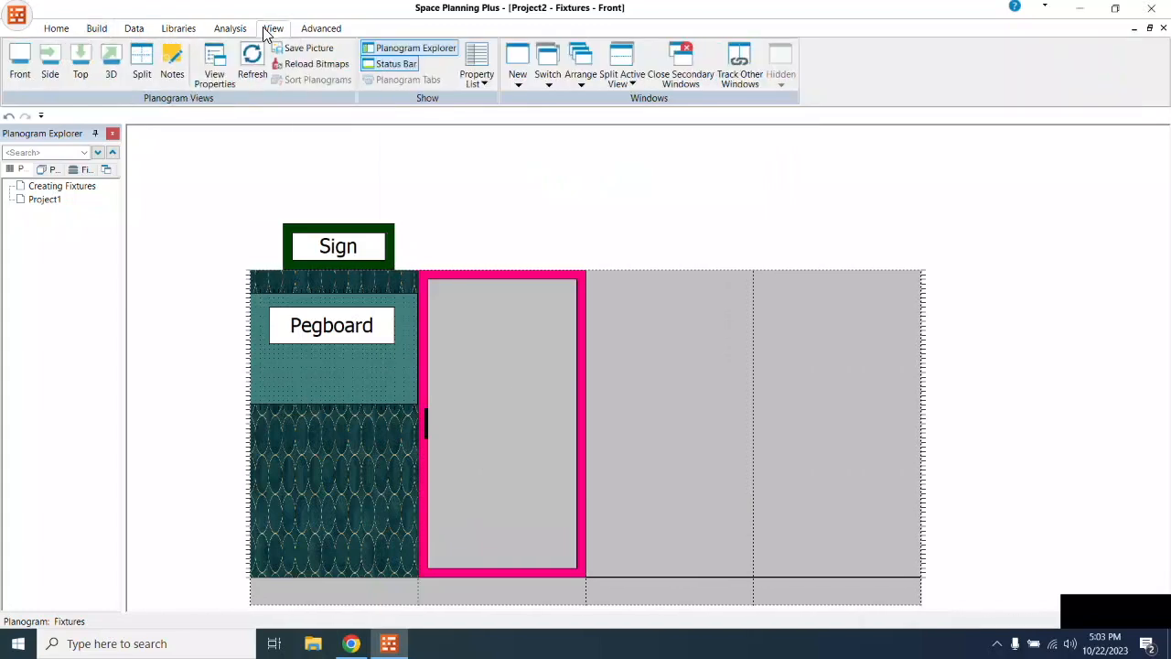
left_click(111, 64)
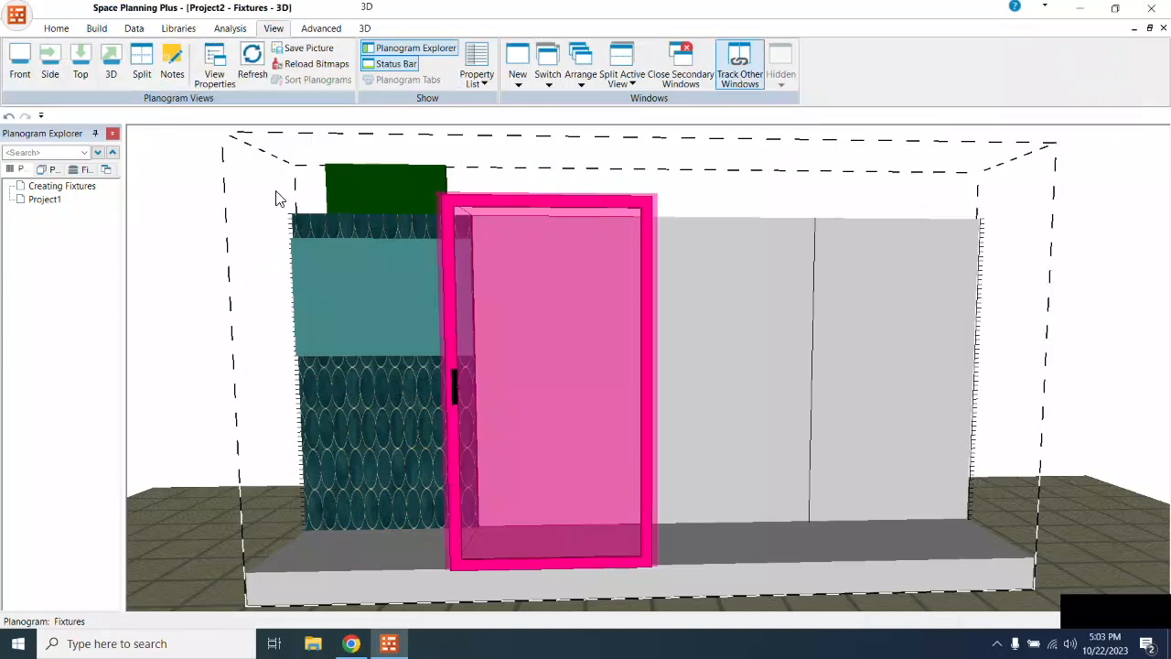
left_click(366, 28)
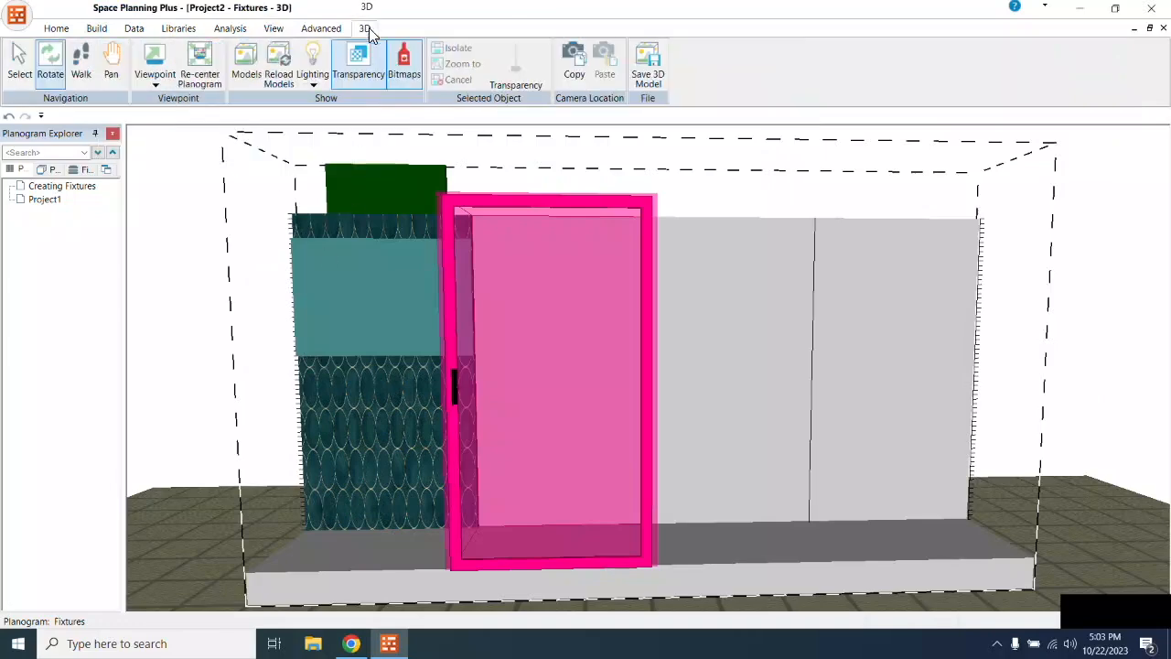
left_click_drag(262, 243, 118, 262)
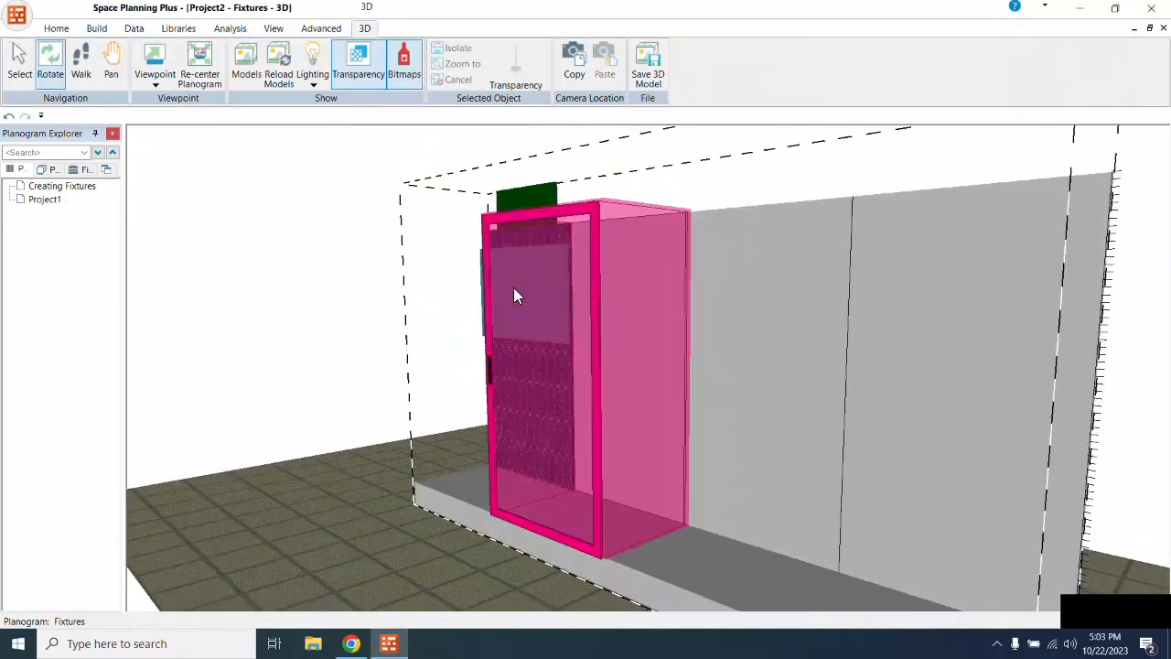
left_click(274, 30)
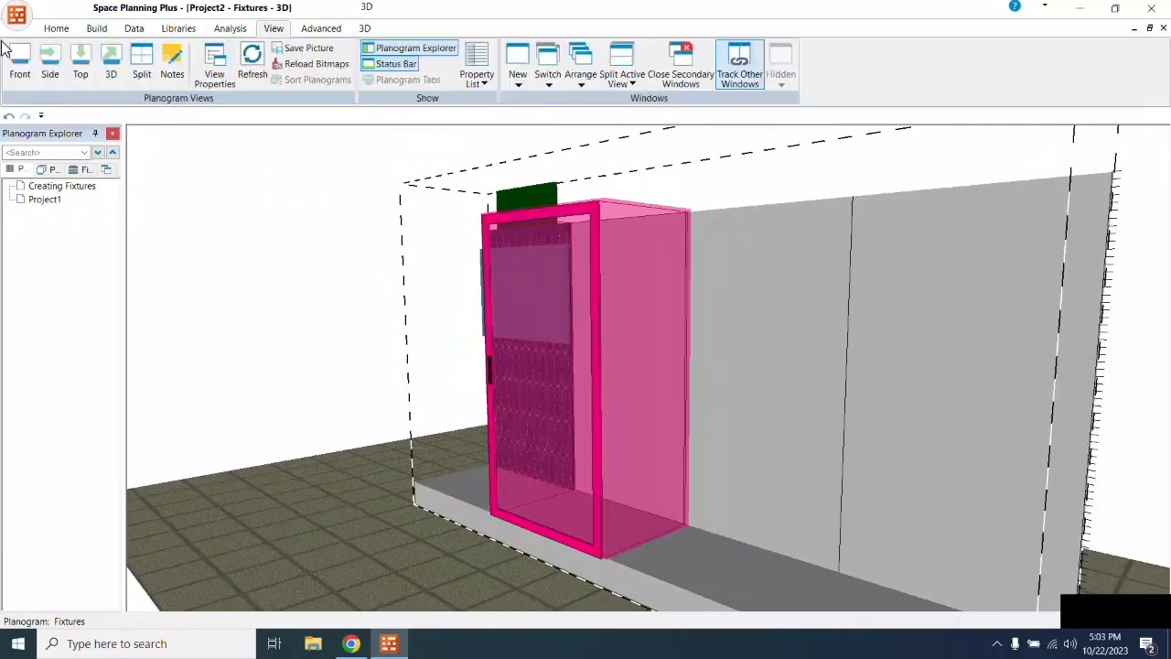
left_click(19, 64)
Step: Add a text drawing reading "Door" in the upper part of the door segment, about 28 in wide and 9 in high
left_click(98, 29)
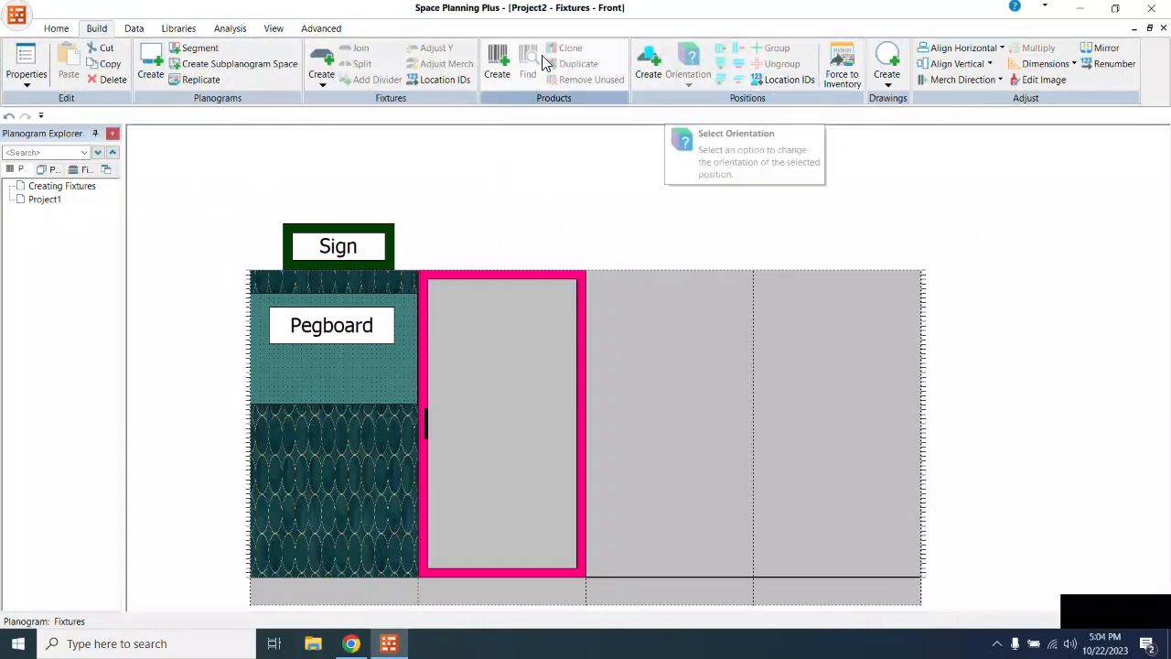
left_click(884, 84)
left_click(889, 180)
left_click_drag(439, 290, 570, 391)
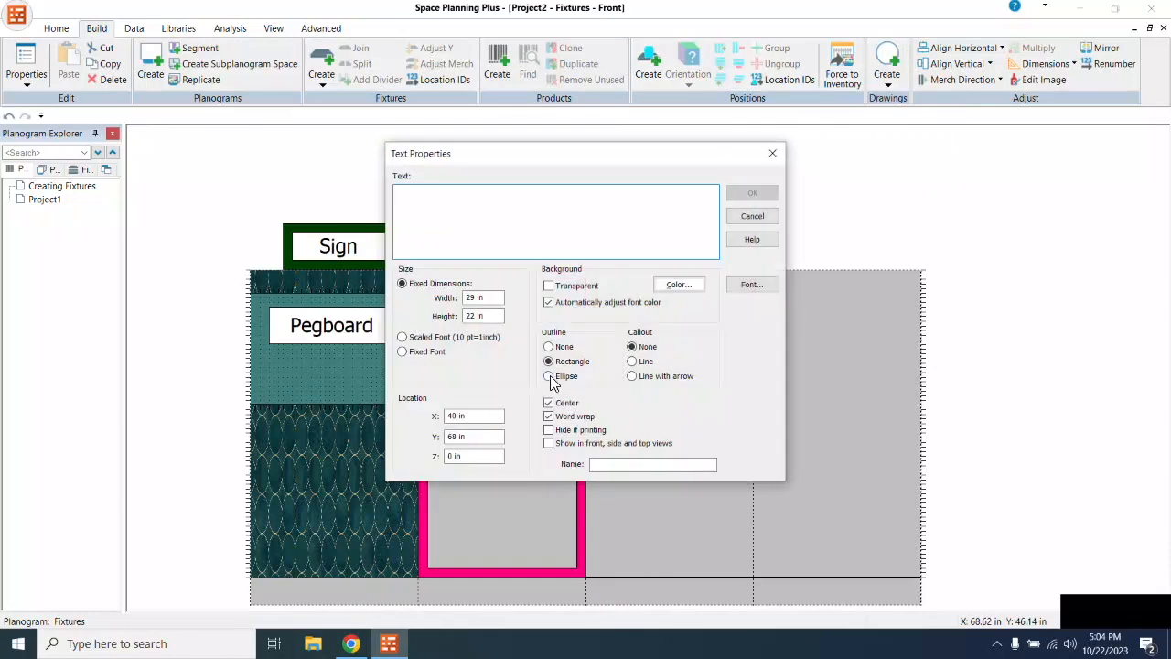
type("Door")
key("Return")
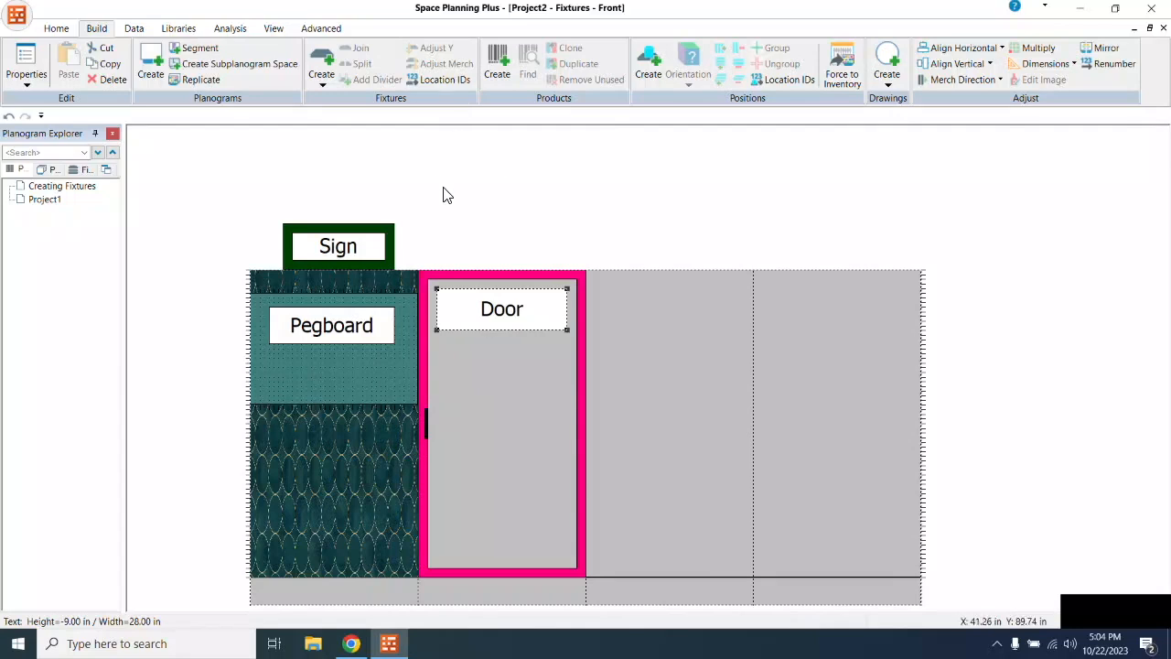
Step: Start a new shelf fixture named "Shelf 1", 36 in wide and 20 in deep
left_click(319, 75)
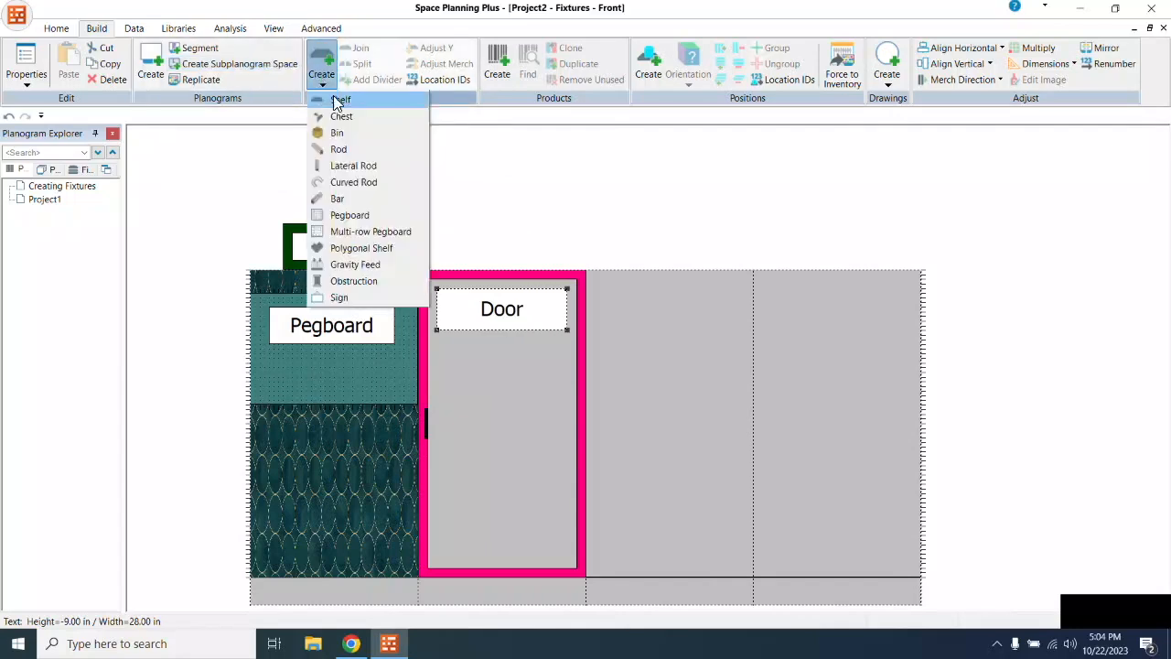
left_click(335, 98)
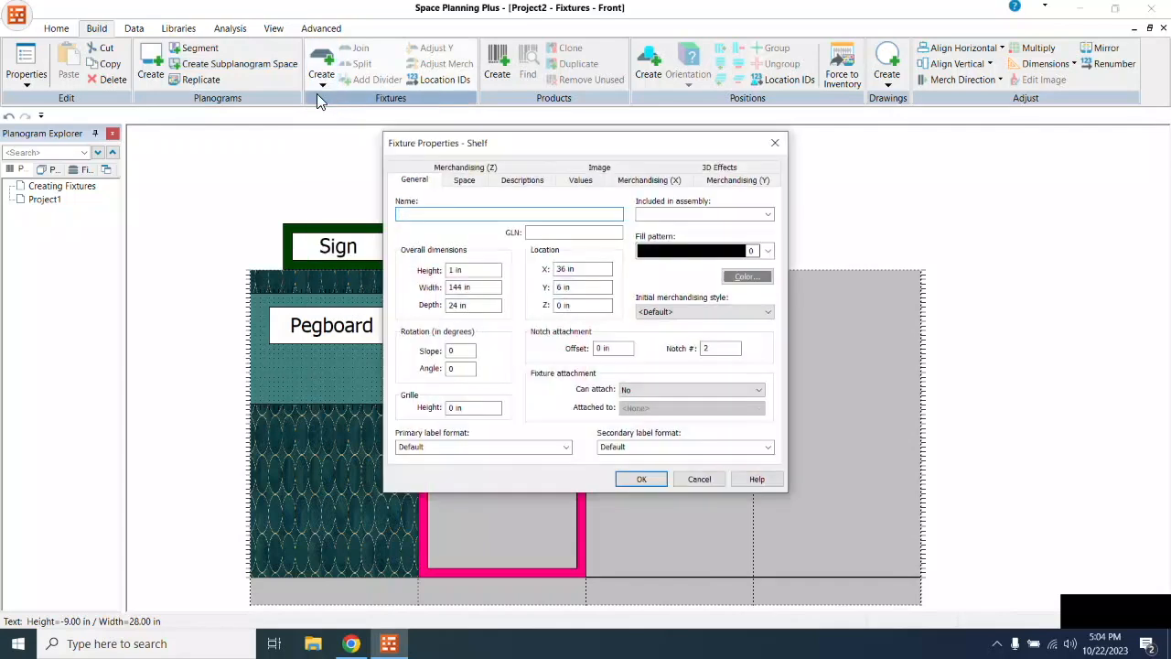
type("Shelf 1")
left_click(465, 287)
left_click_drag(464, 287, 420, 290)
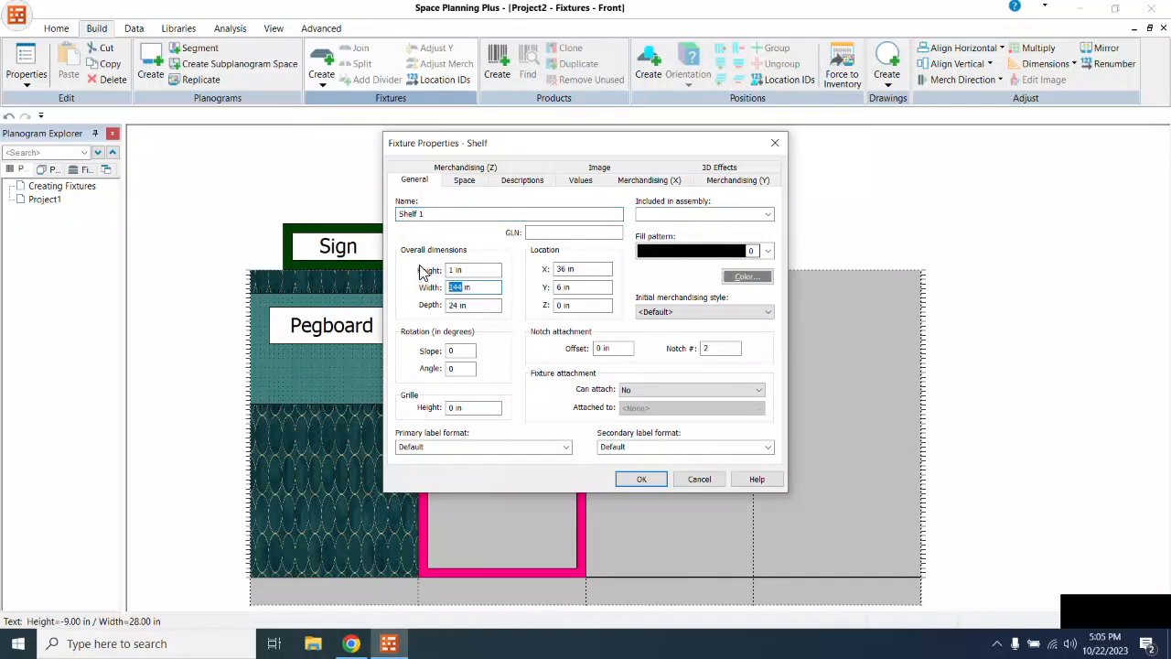
type("36")
double_click(459, 308)
type("20")
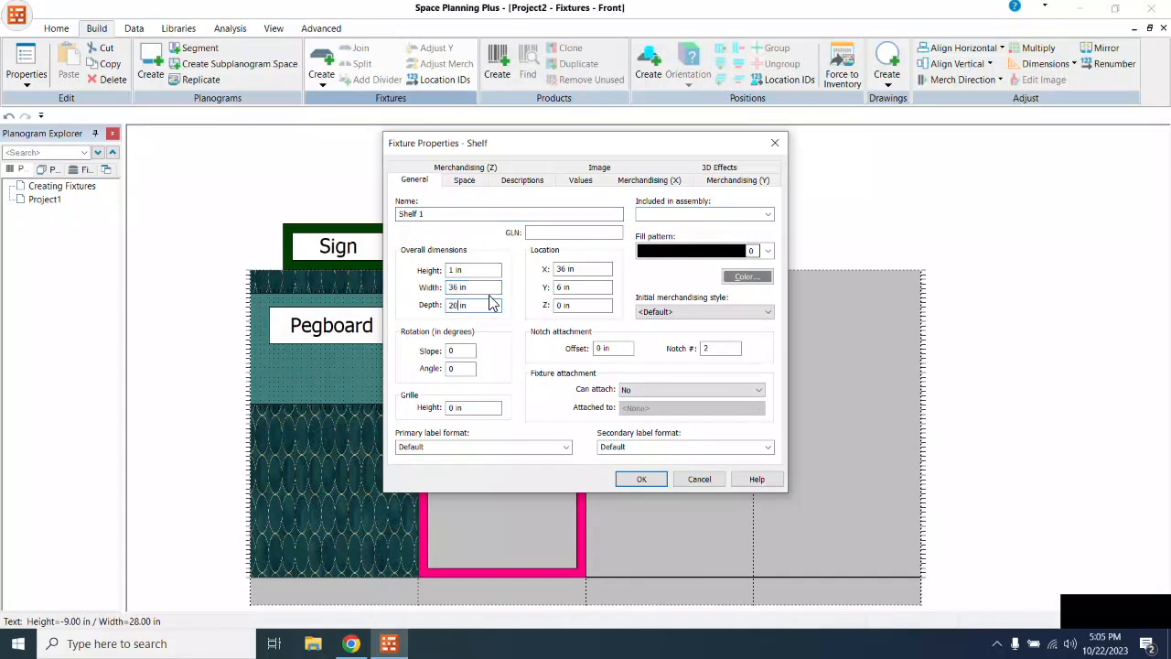
Step: Give Shelf 1 a slope of -15 degrees and a grille height of 3 in
double_click(459, 352)
left_click(457, 408)
double_click(455, 407)
type("3")
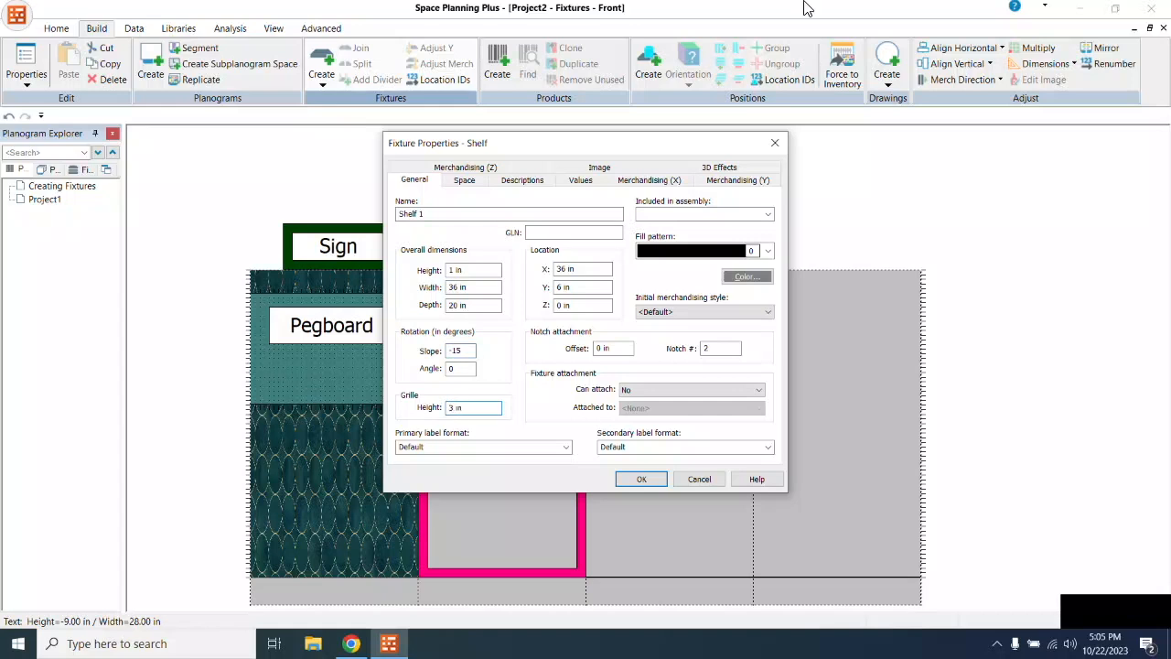
Step: Color Shelf 1 light pink (RGB 255, 128, 192) and raise it to Y 55 in within the door segment
left_click(746, 276)
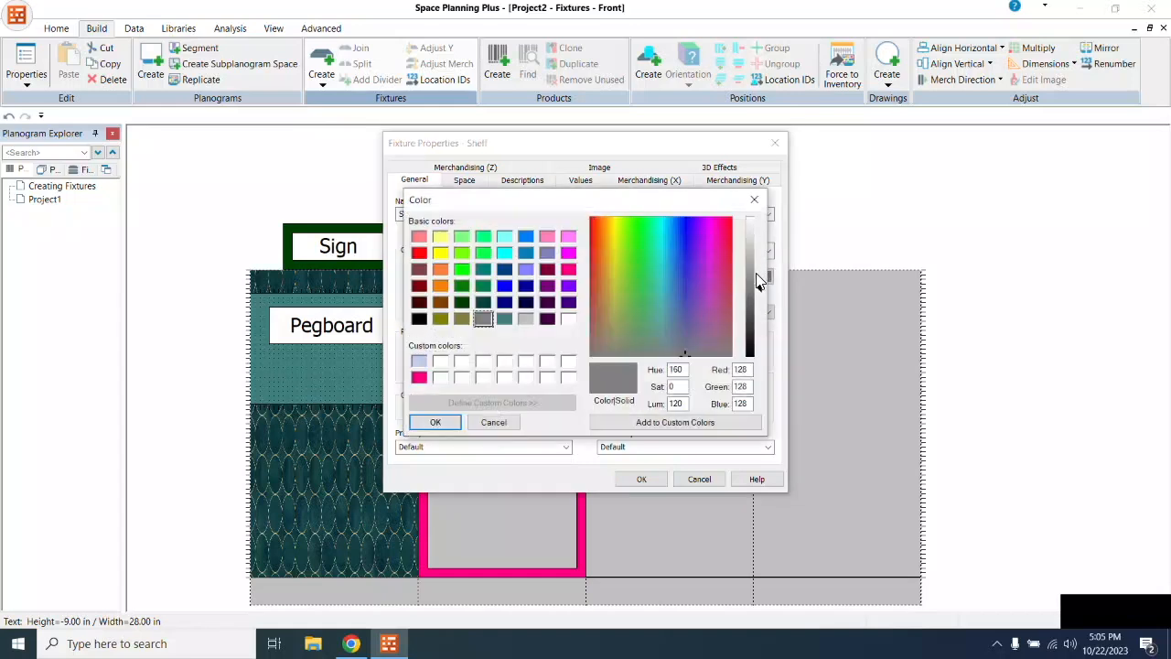
left_click(547, 237)
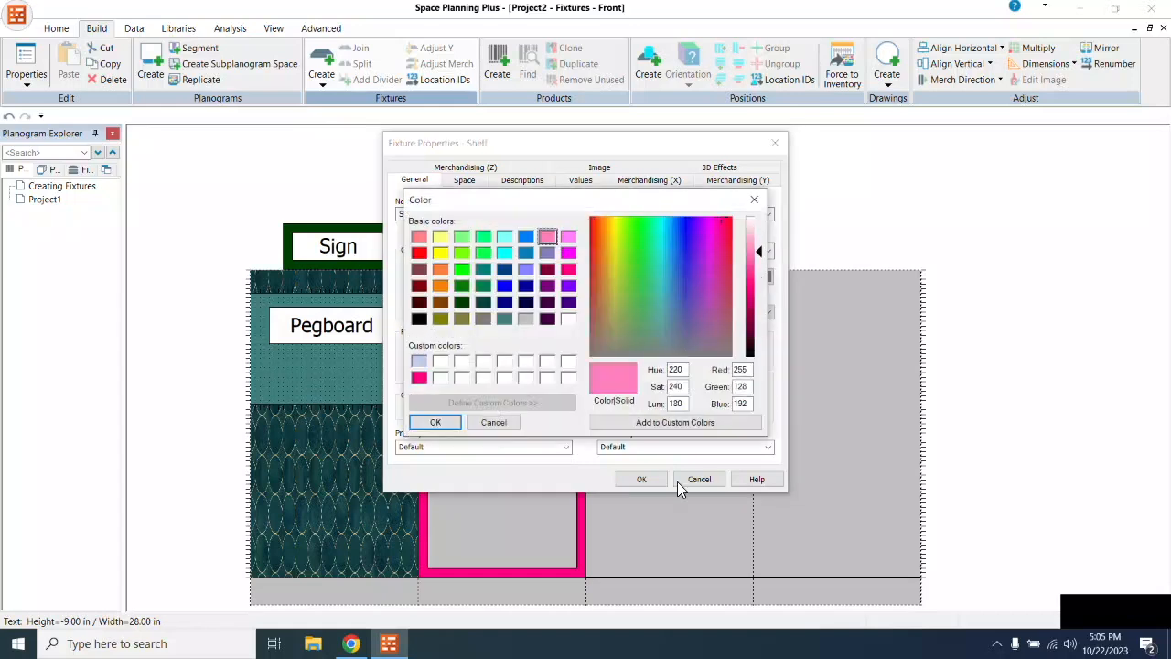
left_click(435, 422)
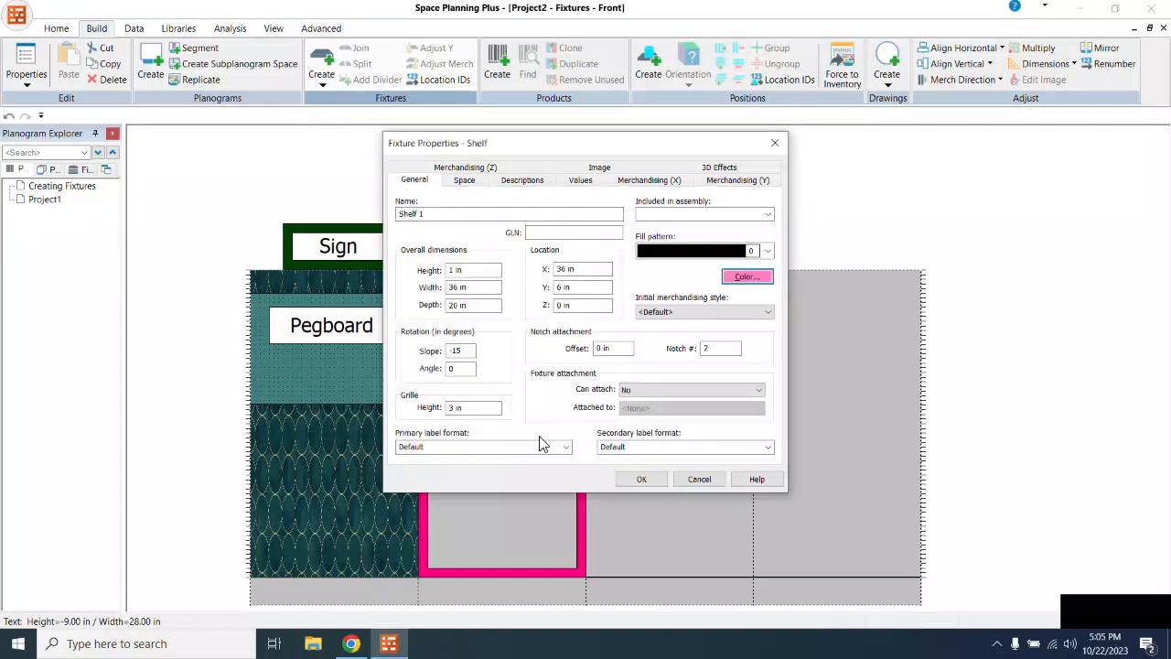
left_click(643, 480)
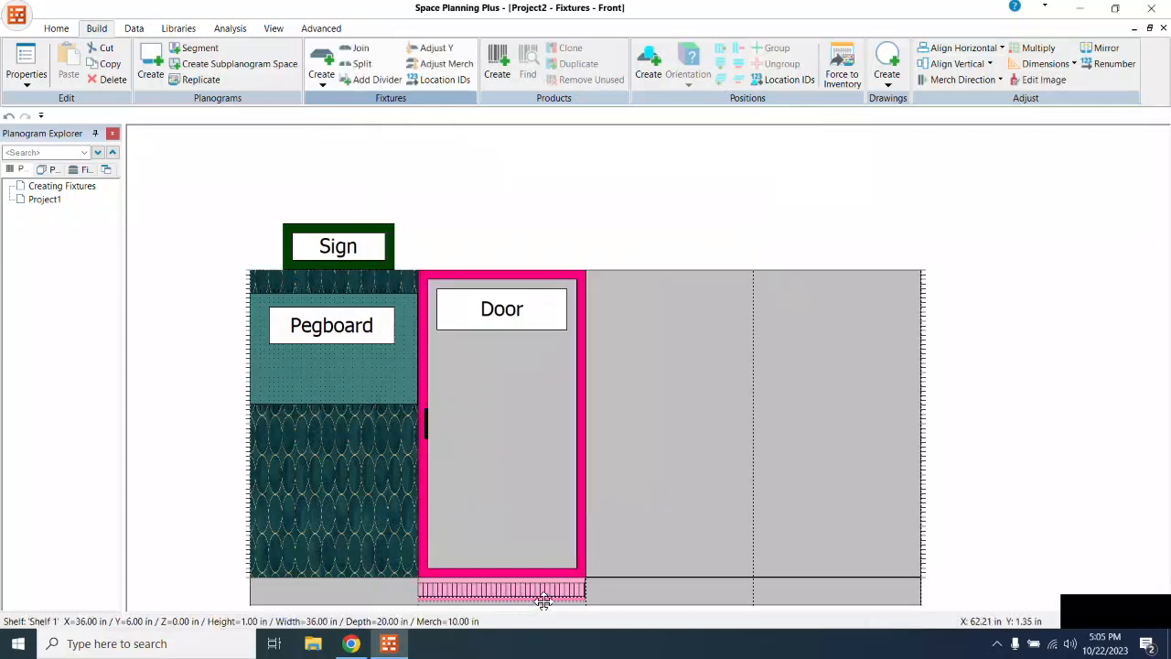
left_click_drag(547, 574, 546, 364)
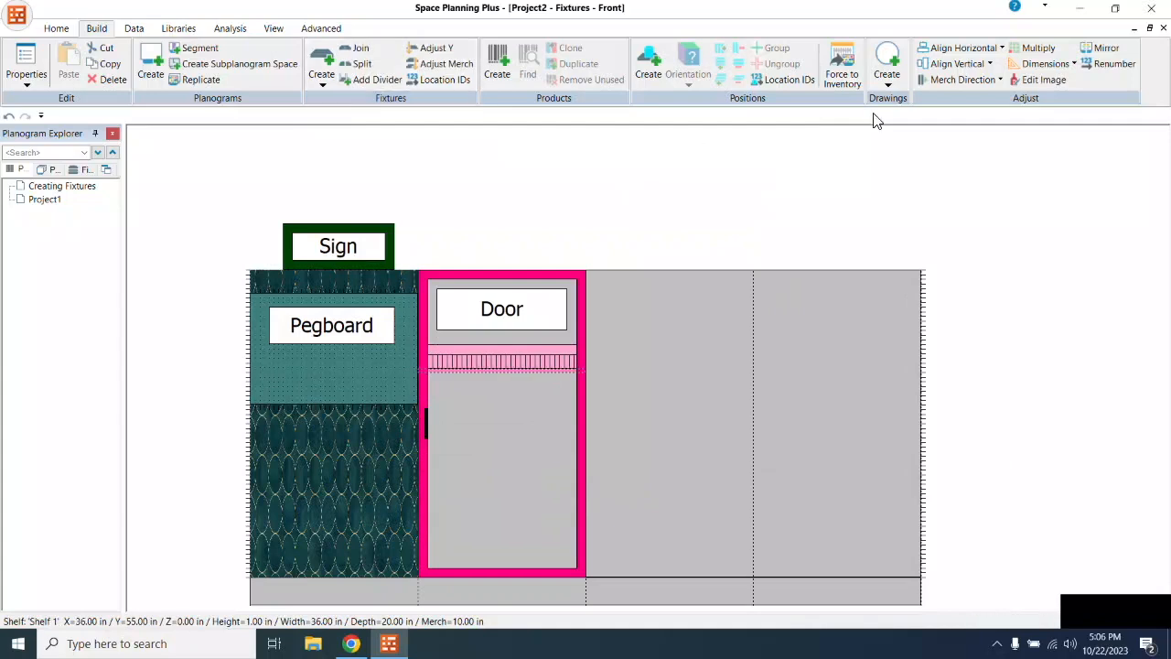
Step: Add a text drawing reading "Open shelf with grille -15 degree slope" below Shelf 1, about 30 in wide and 9 in high
left_click(885, 73)
left_click(897, 100)
left_click_drag(443, 388, 577, 430)
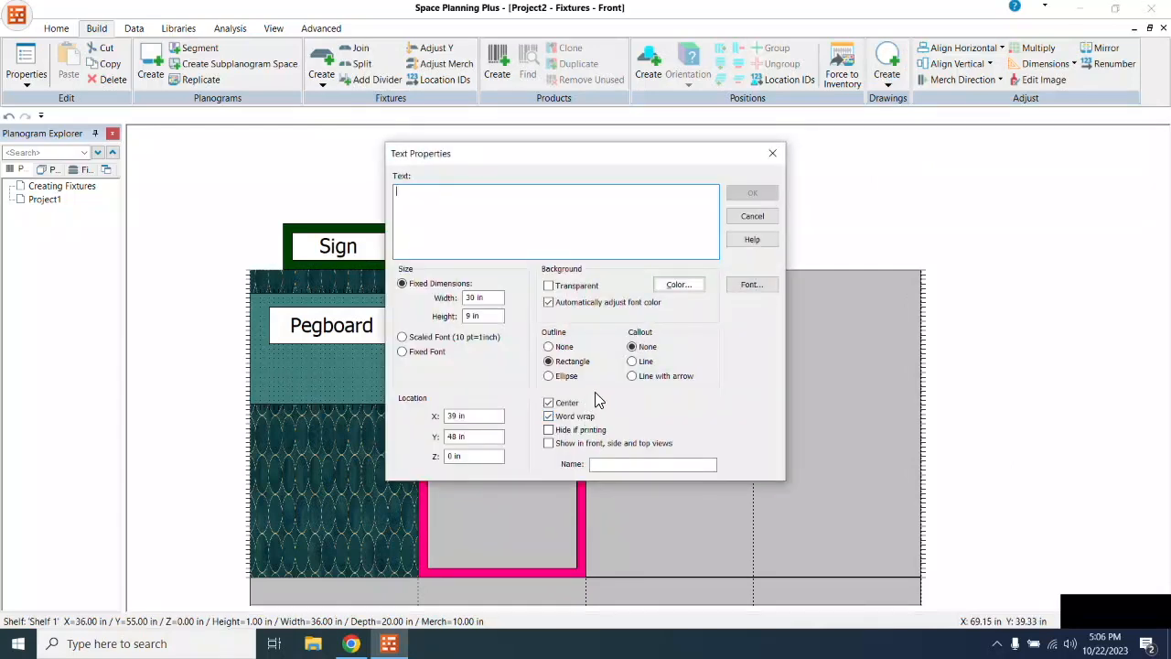
type("Op")
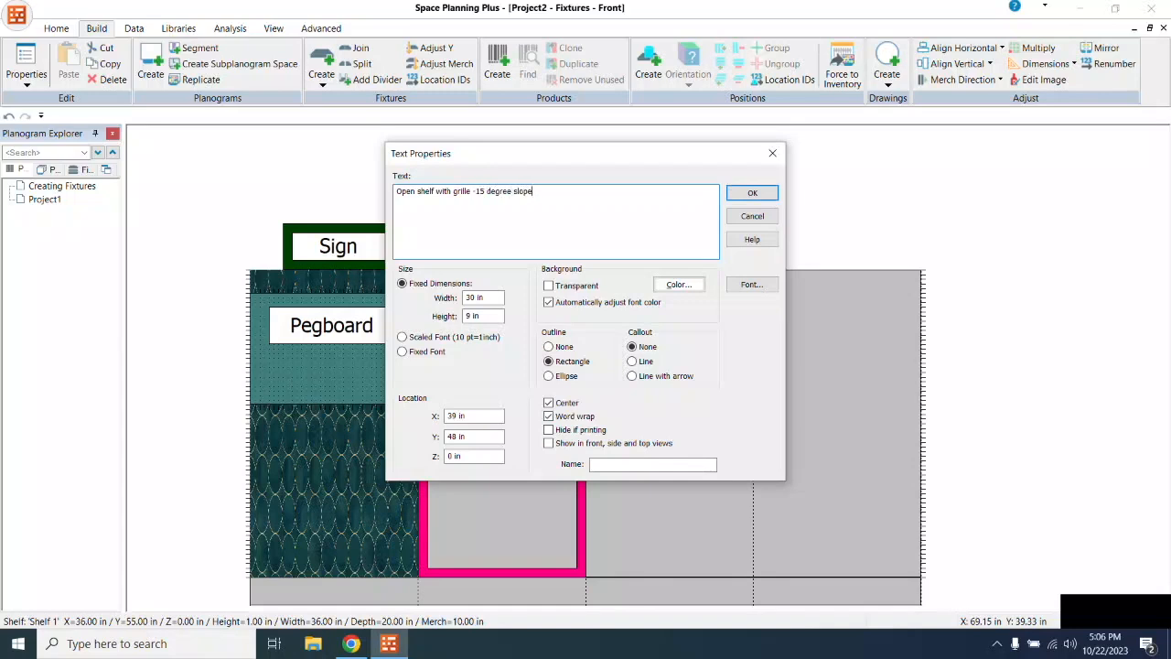
left_click(752, 194)
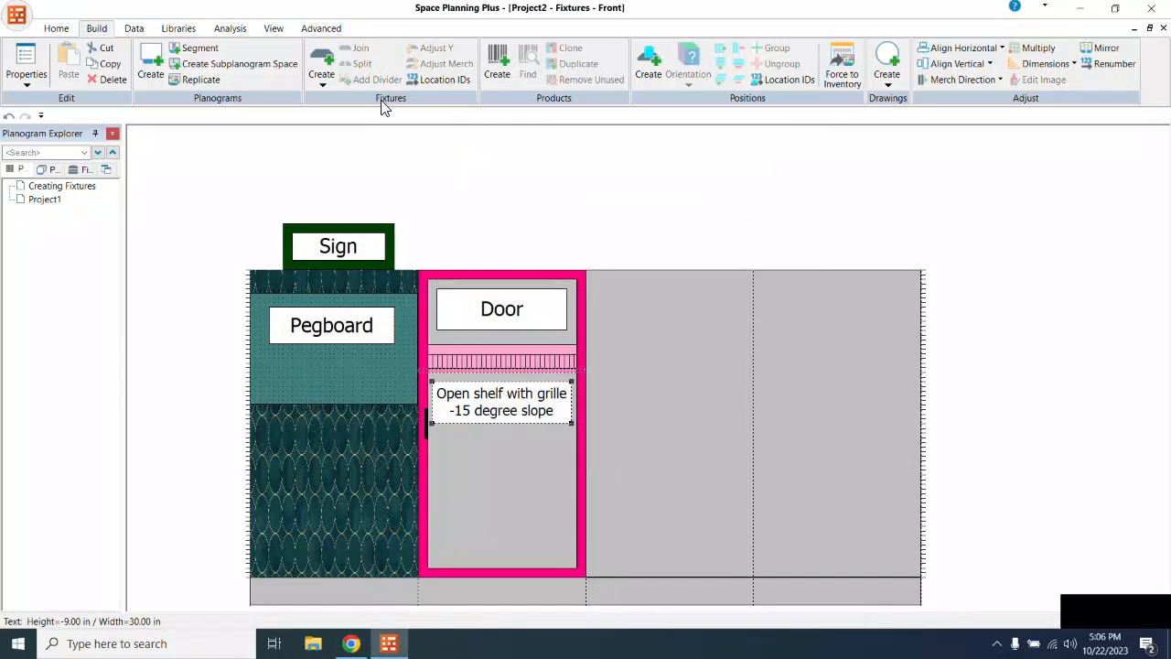
Step: Start a new shelf fixture named "Shelf 2", 36 in wide and 20 in deep with a slope of -10 degrees
left_click(335, 86)
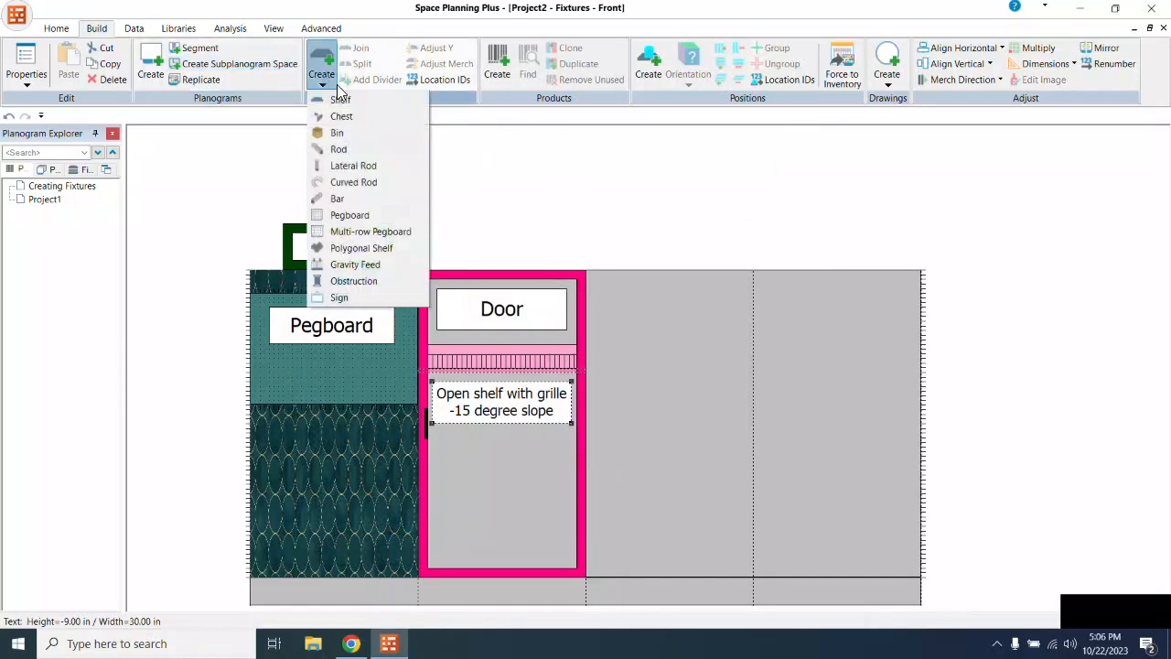
left_click(344, 98)
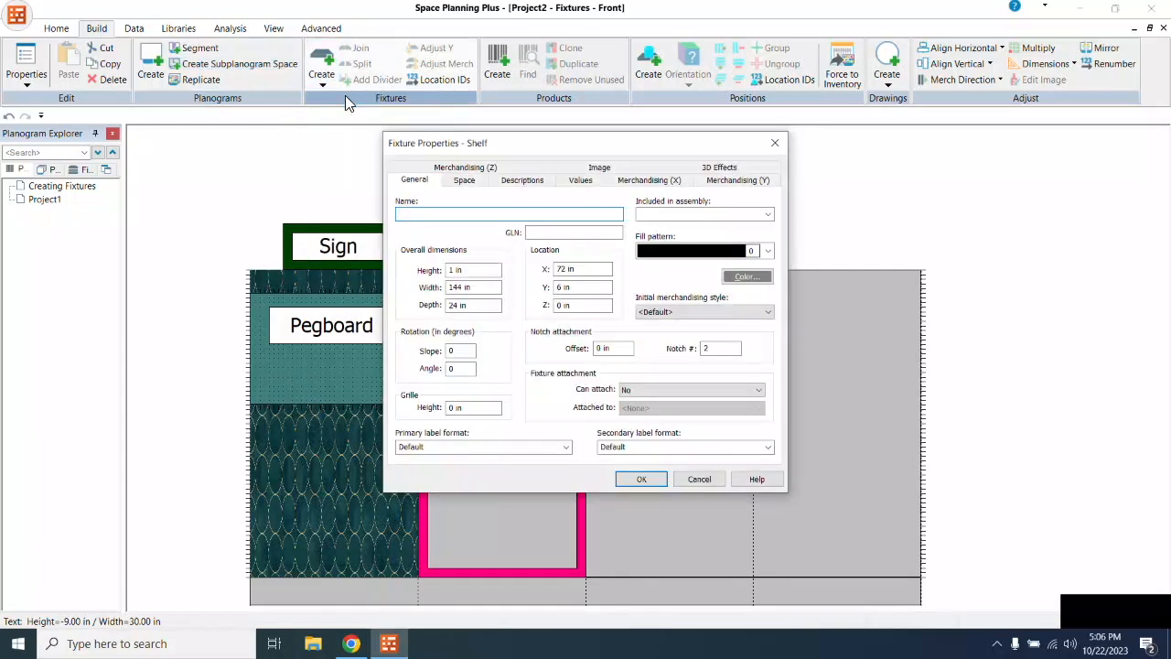
type("Shelf 2")
double_click(462, 287)
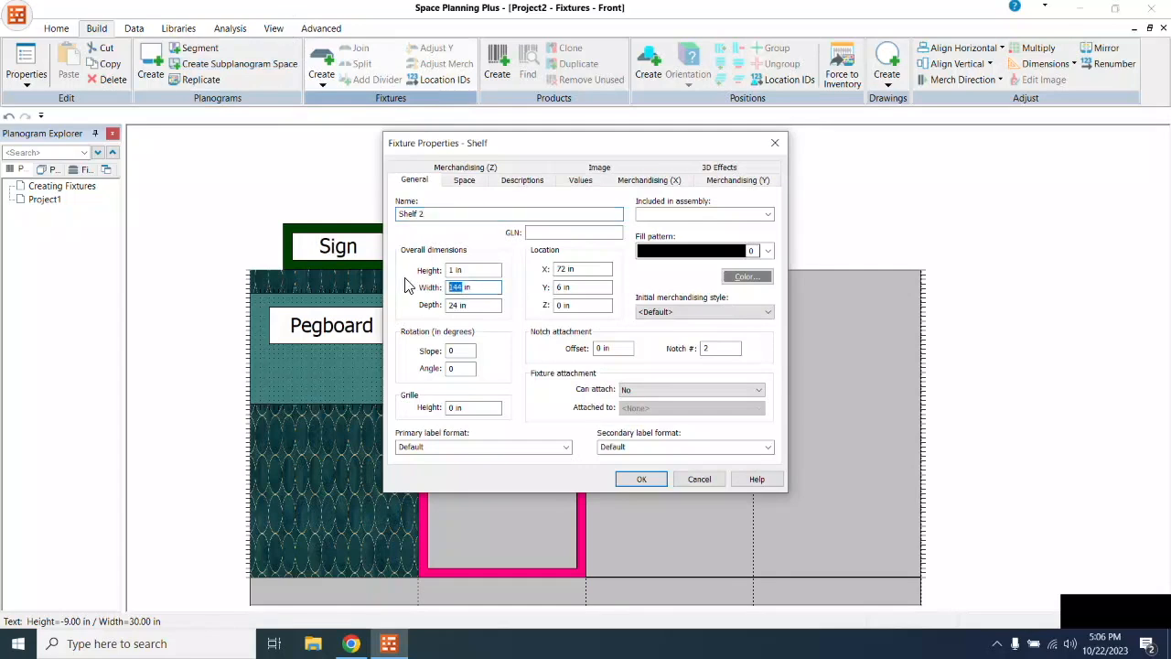
type("36")
left_click(460, 306)
type("6")
key("BackSpace")
type("0")
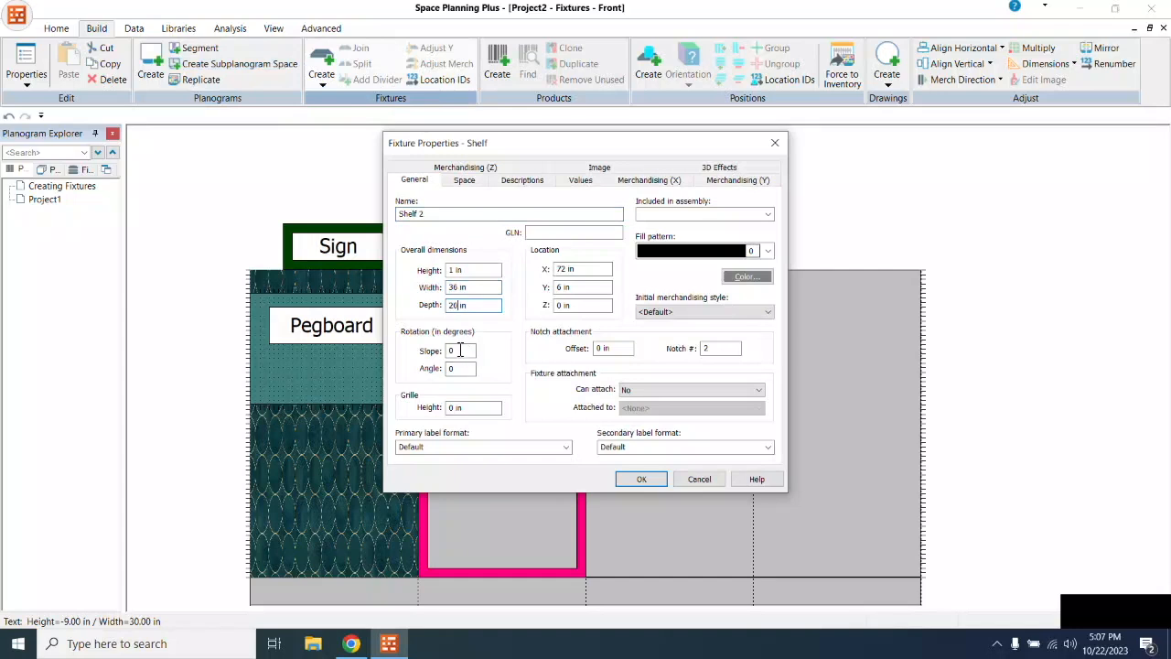
key("Tab")
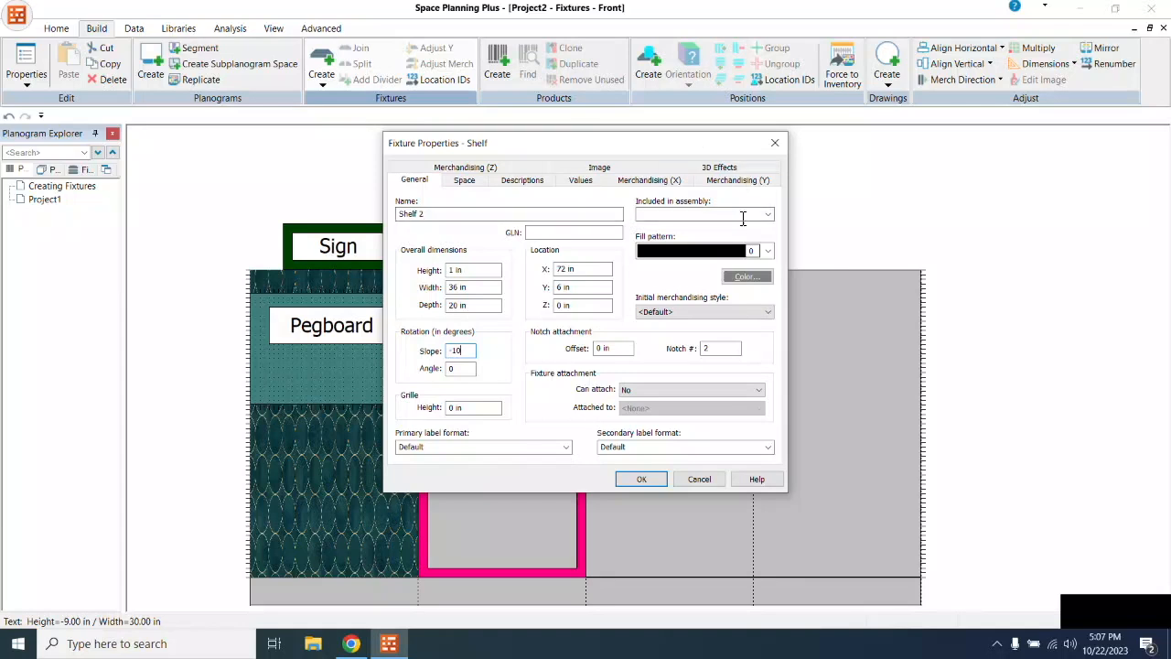
Step: Color Shelf 2 magenta (RGB 255, 0, 255) and move it into the door segment at X 36 in, Y 33 in
left_click(760, 278)
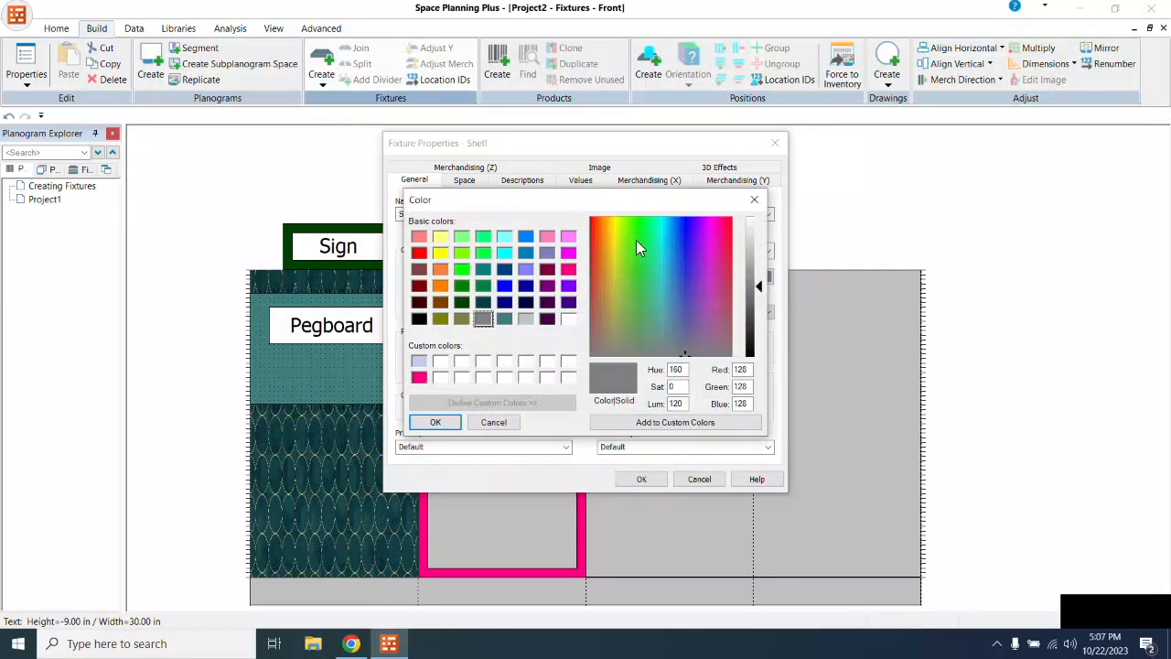
left_click(568, 252)
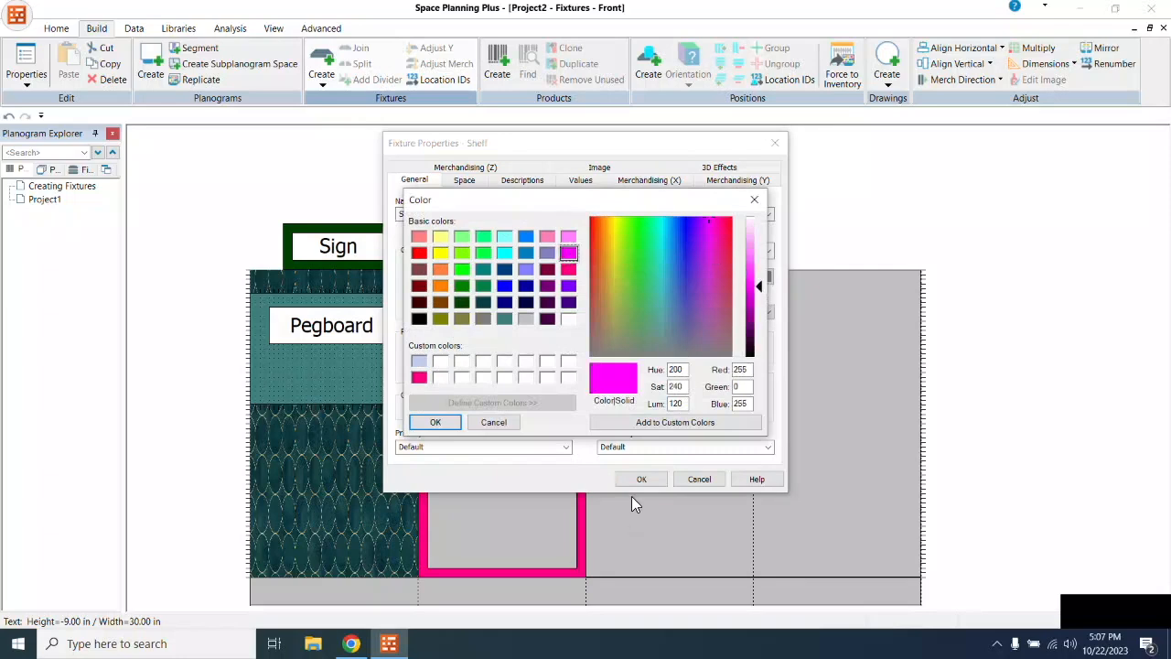
left_click(436, 423)
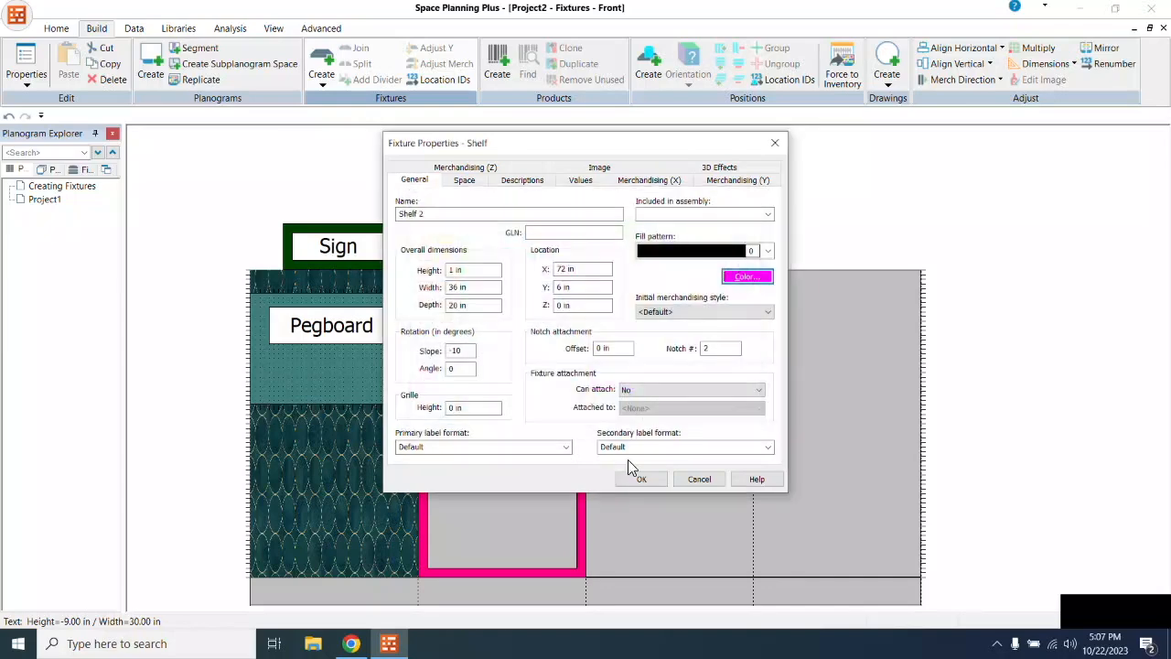
left_click(649, 477)
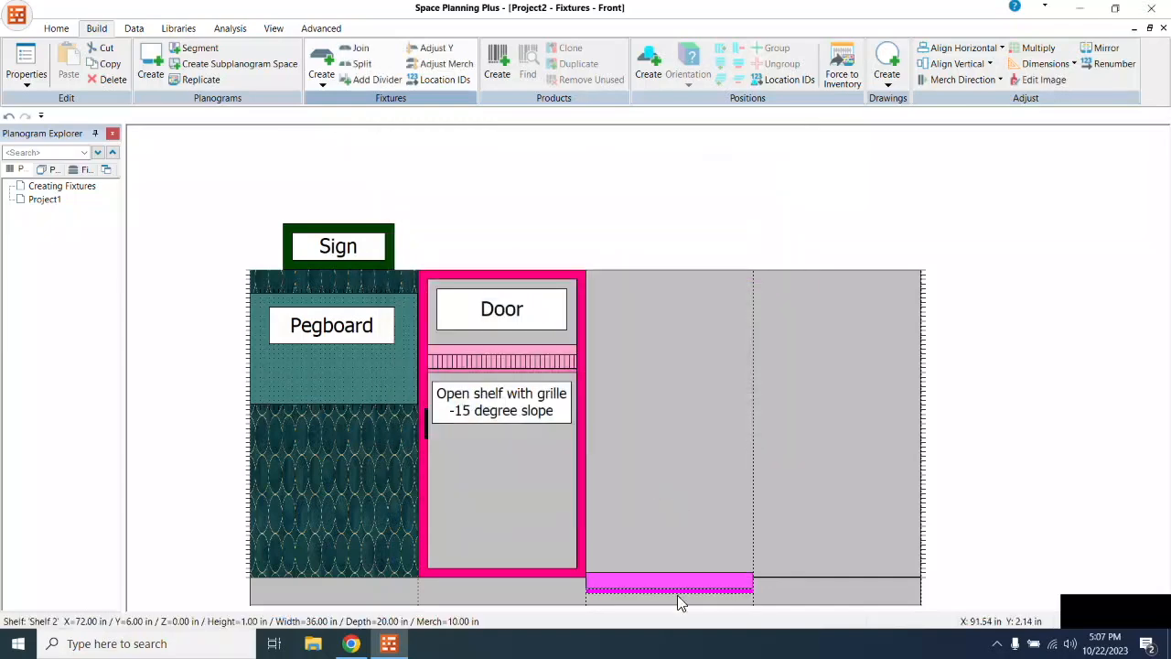
left_click_drag(549, 512, 510, 465)
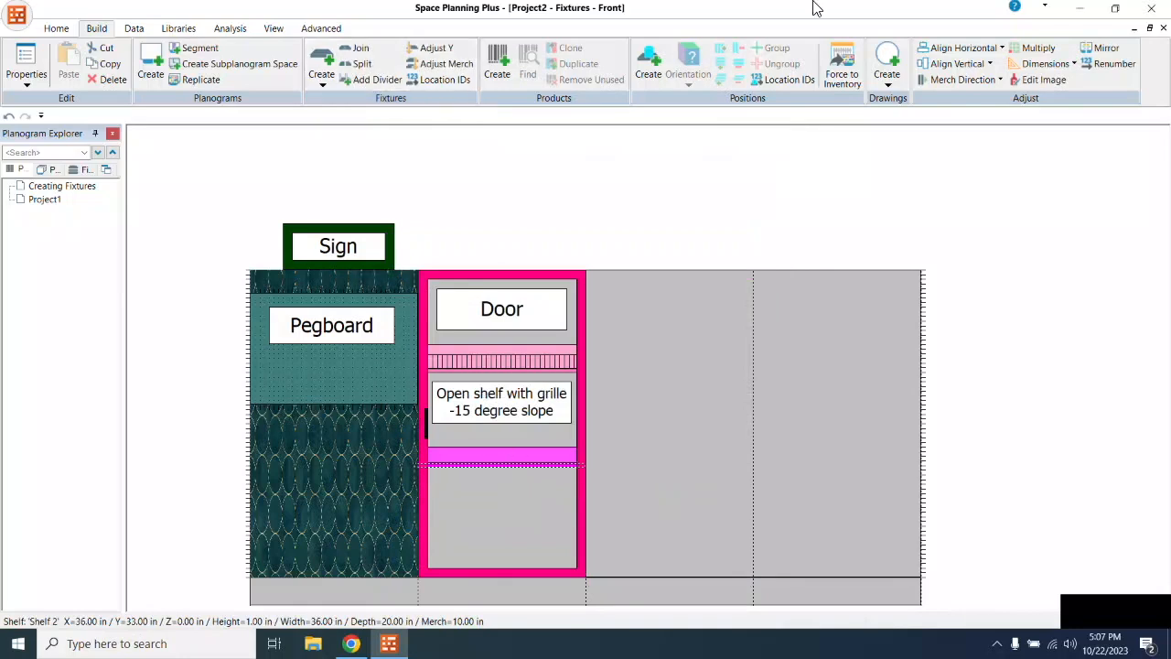
Step: Add a text drawing reading "Open shelf with -10 degree slope" below Shelf 2, about 28 in wide and 10 in high
left_click(888, 85)
left_click(901, 98)
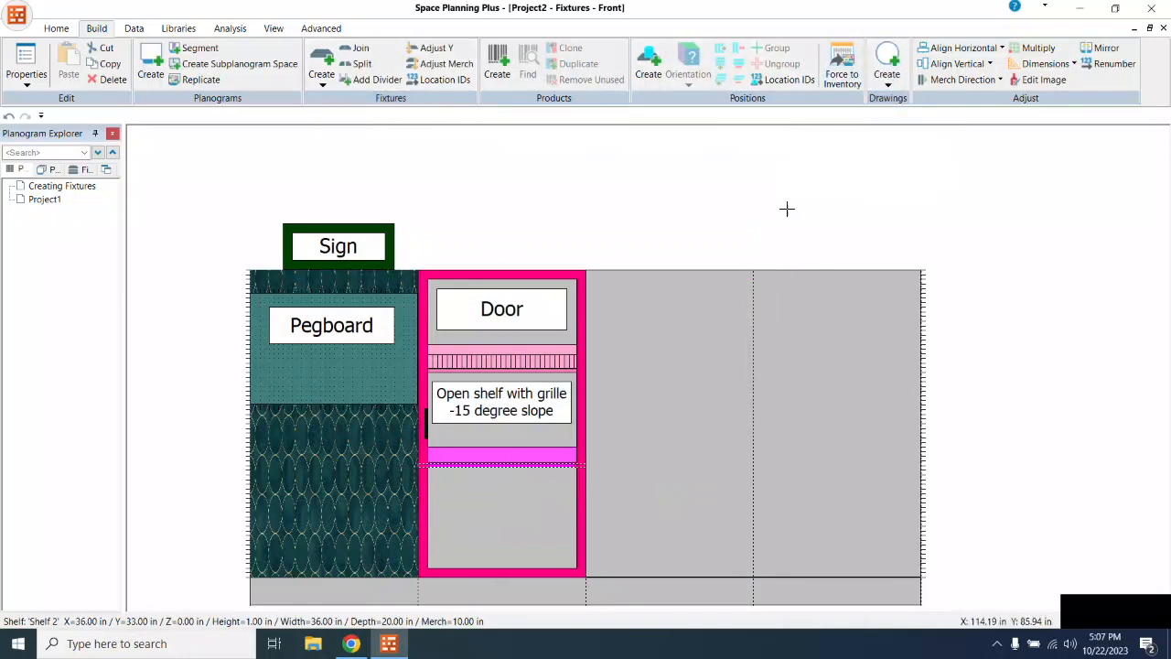
mouse_move(442, 477)
left_mouse_down()
mouse_move(528, 524)
mouse_move(569, 520)
left_mouse_up()
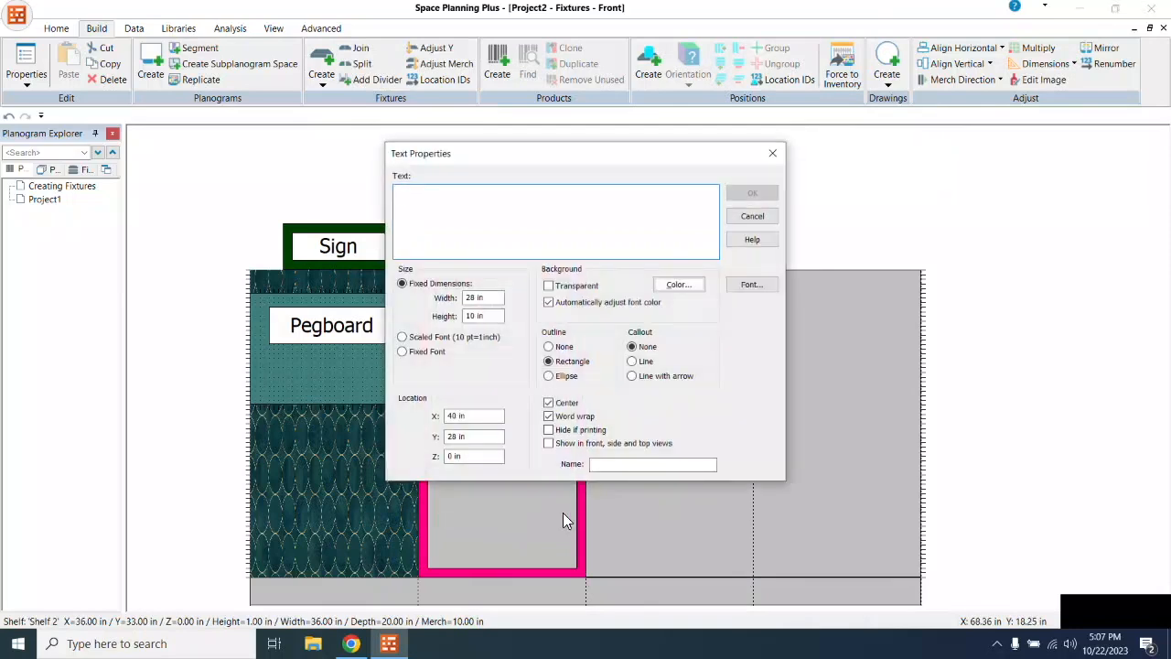
type("Open")
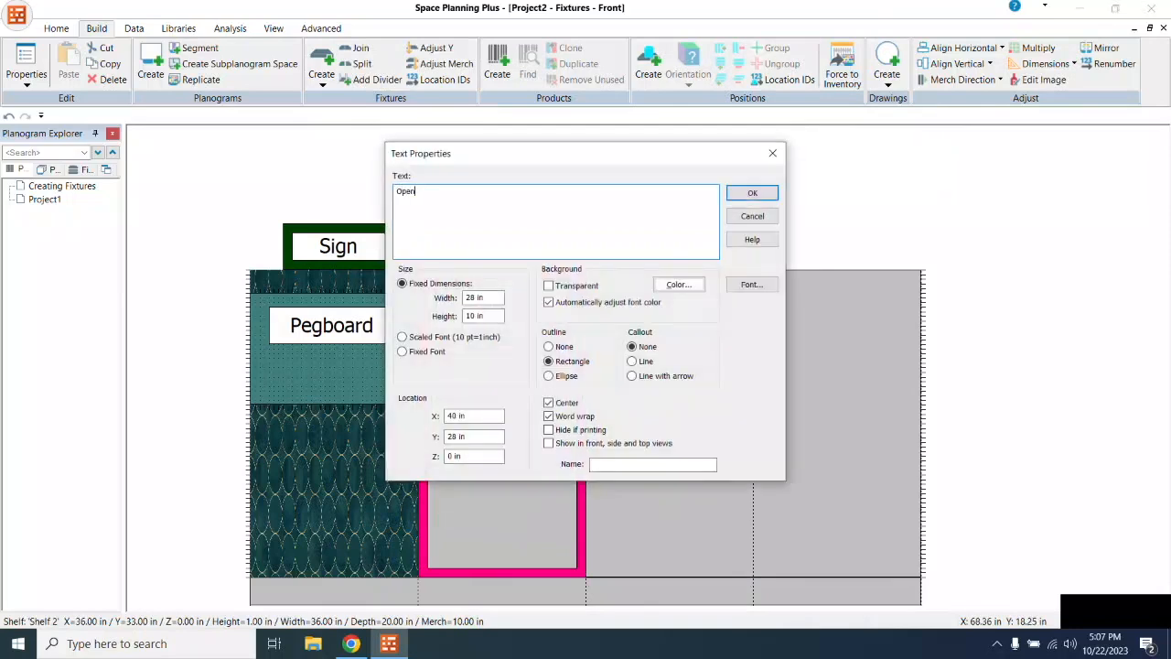
type(" shelf with -10 degree slope")
left_click(767, 193)
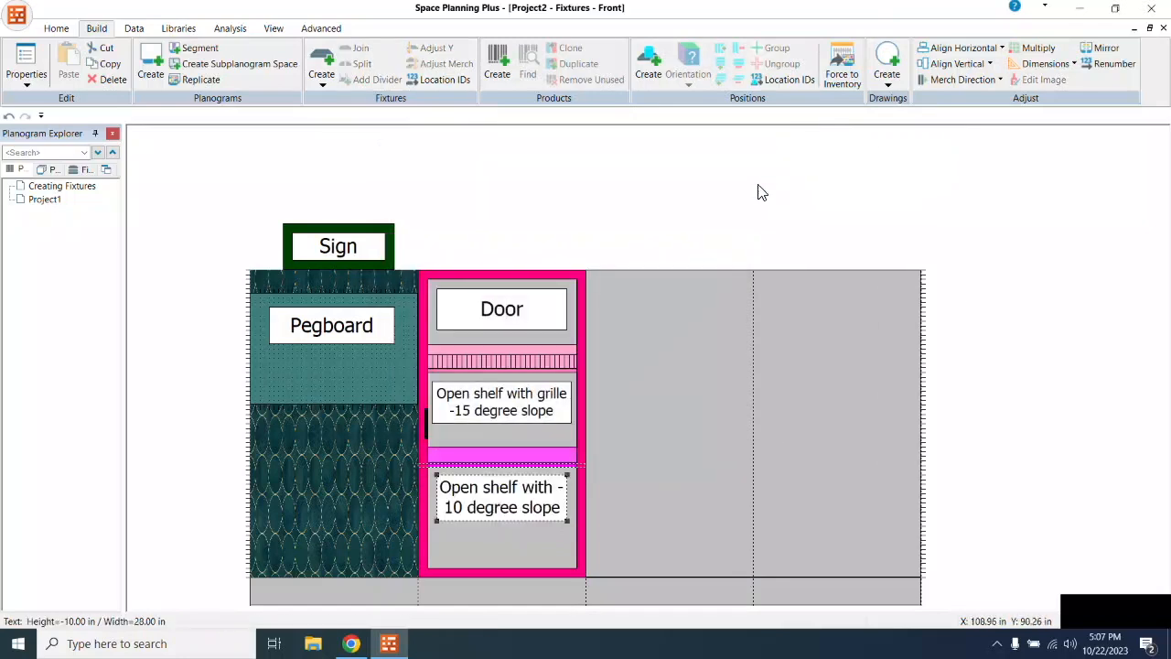
Step: Examine the sloped shelves in the door segment from several angles in 3D, and return to the front view
left_click(273, 28)
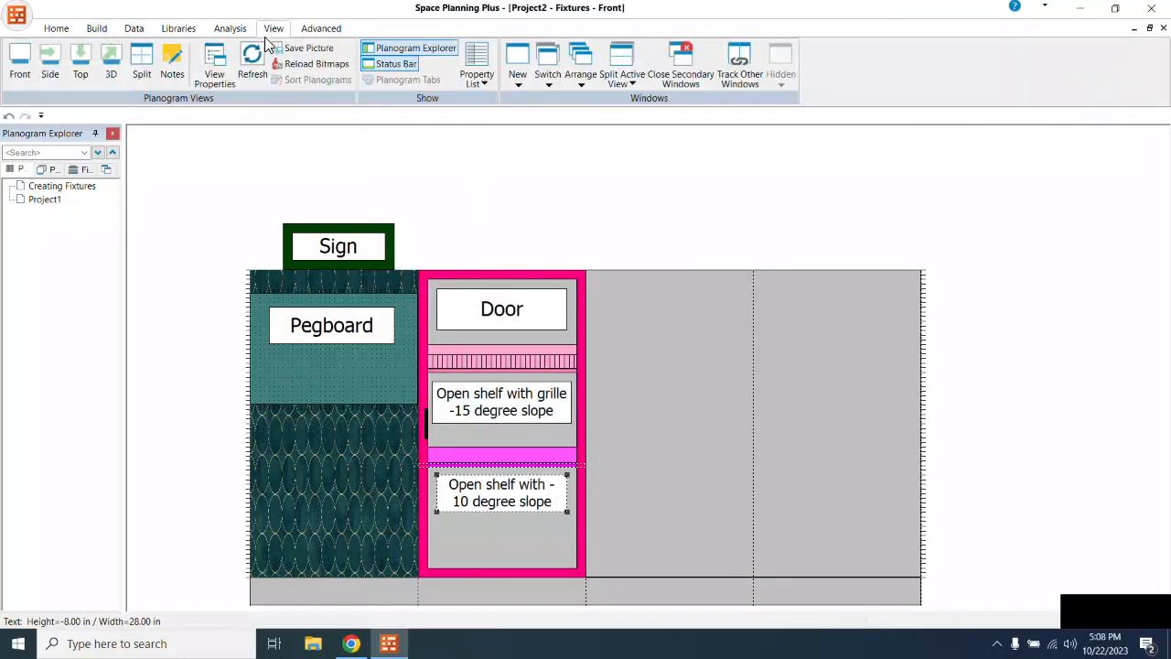
left_click(111, 61)
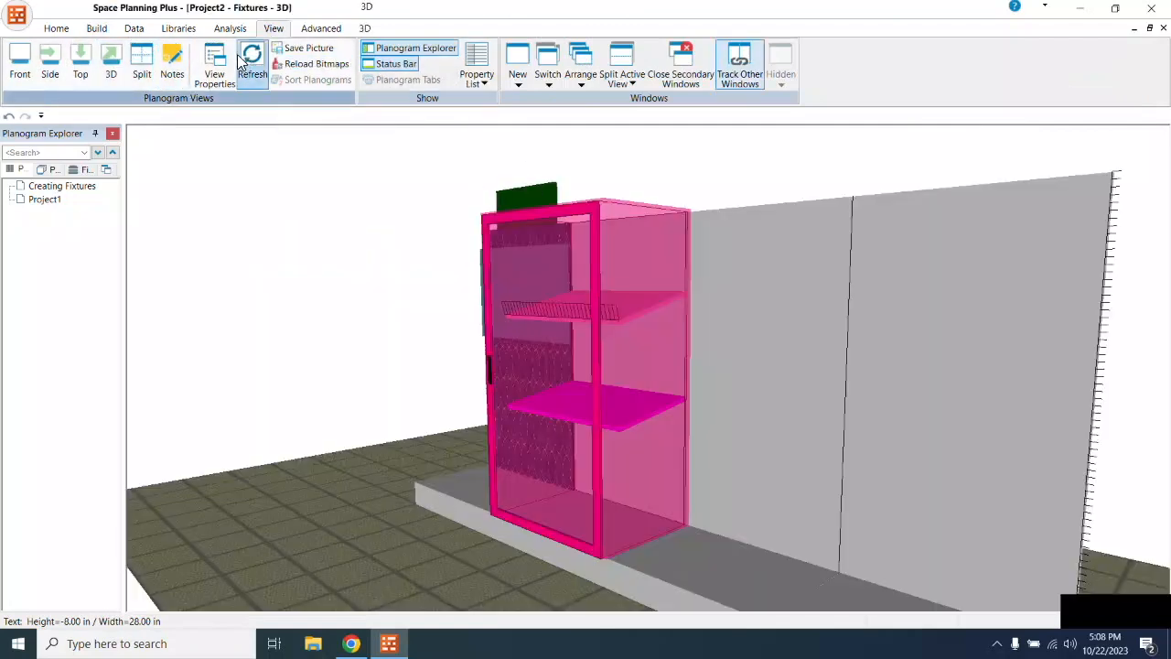
left_click(367, 30)
left_click_drag(449, 275, 951, 339)
left_click_drag(644, 340, 190, 262)
left_click_drag(199, 217, 180, 332)
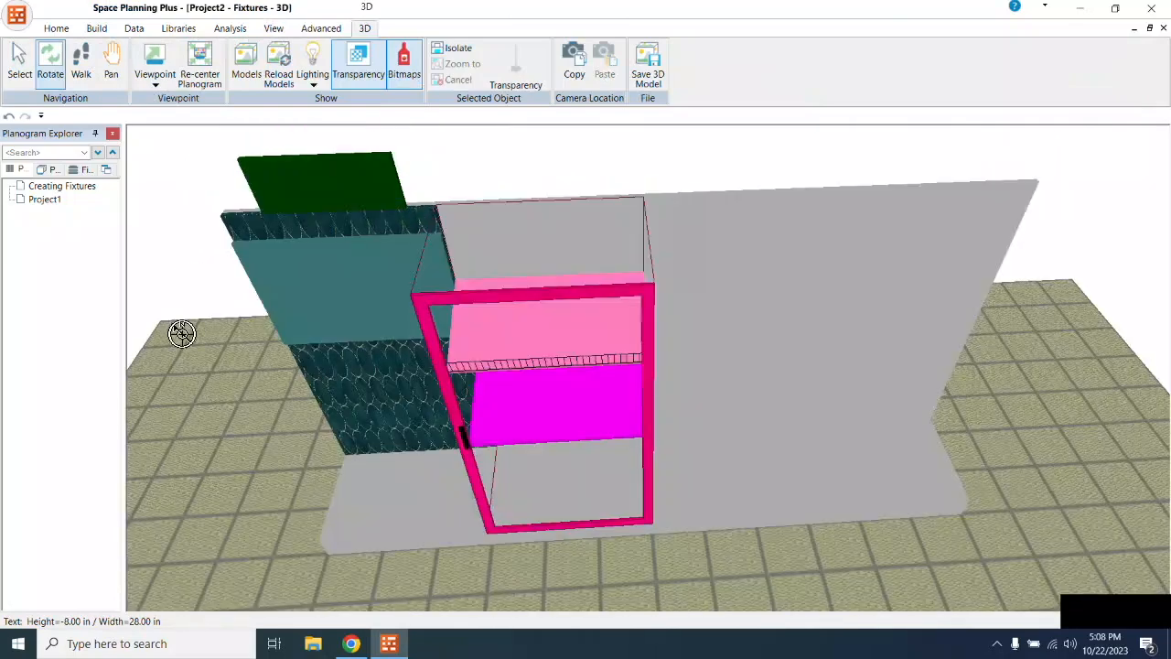
left_click(273, 28)
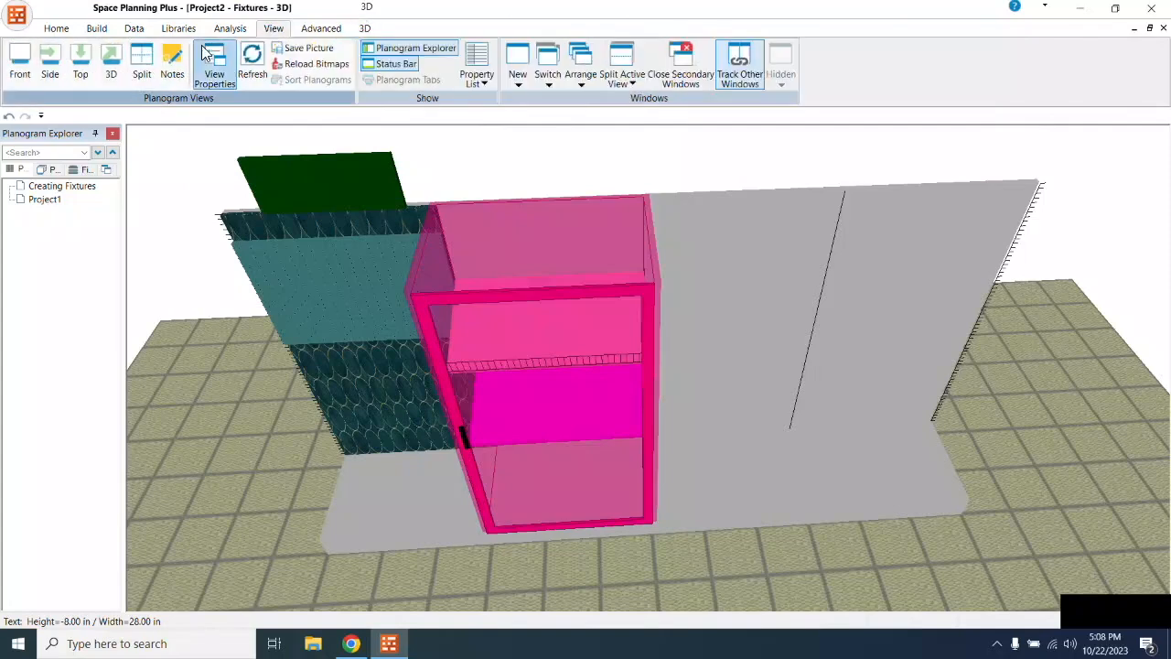
left_click(28, 55)
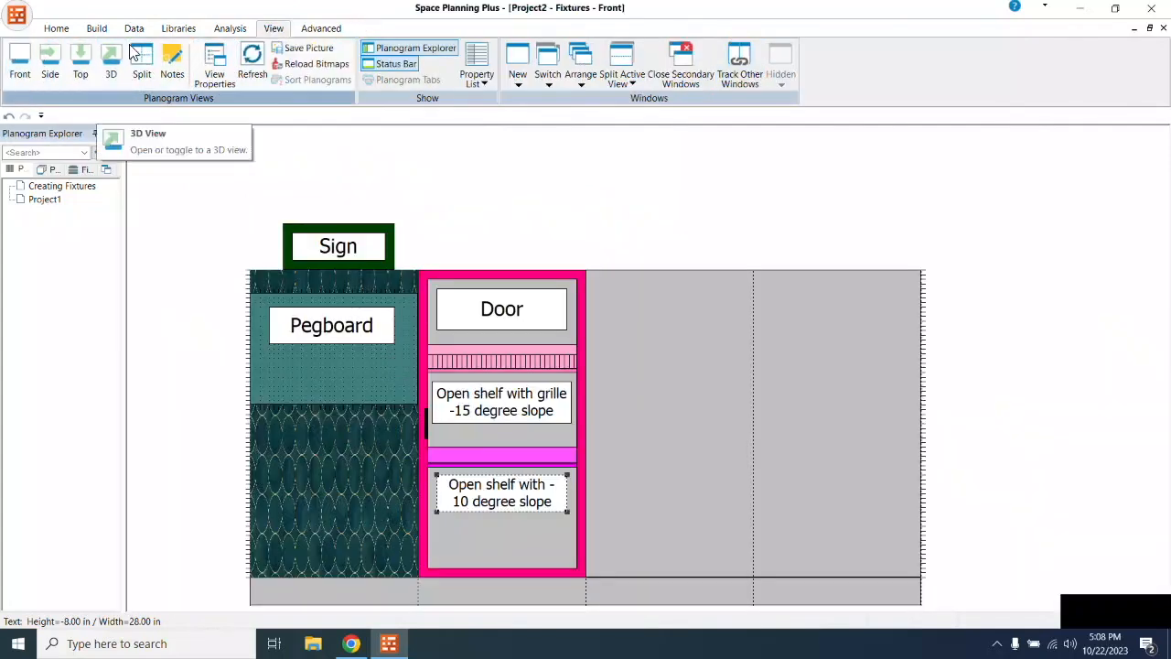
Step: Start a lateral rod fixture named "Lateral Rod", 2 in high, 36 in long and 2 in deep, with its Z location at 1 ft
left_click(96, 28)
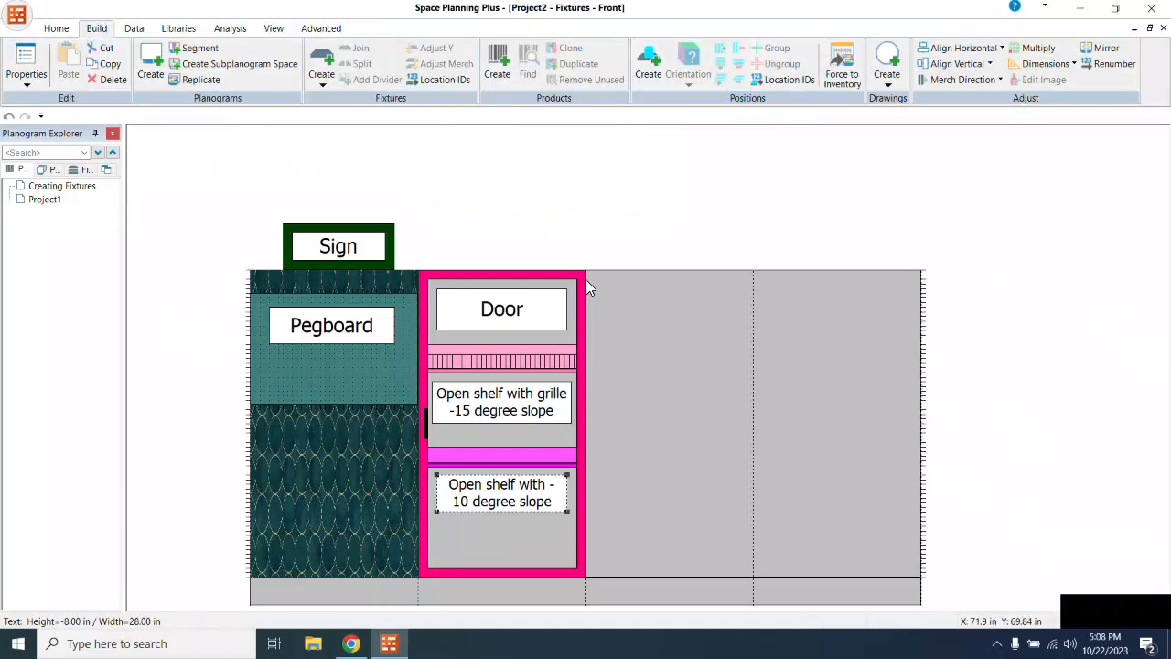
left_click(322, 73)
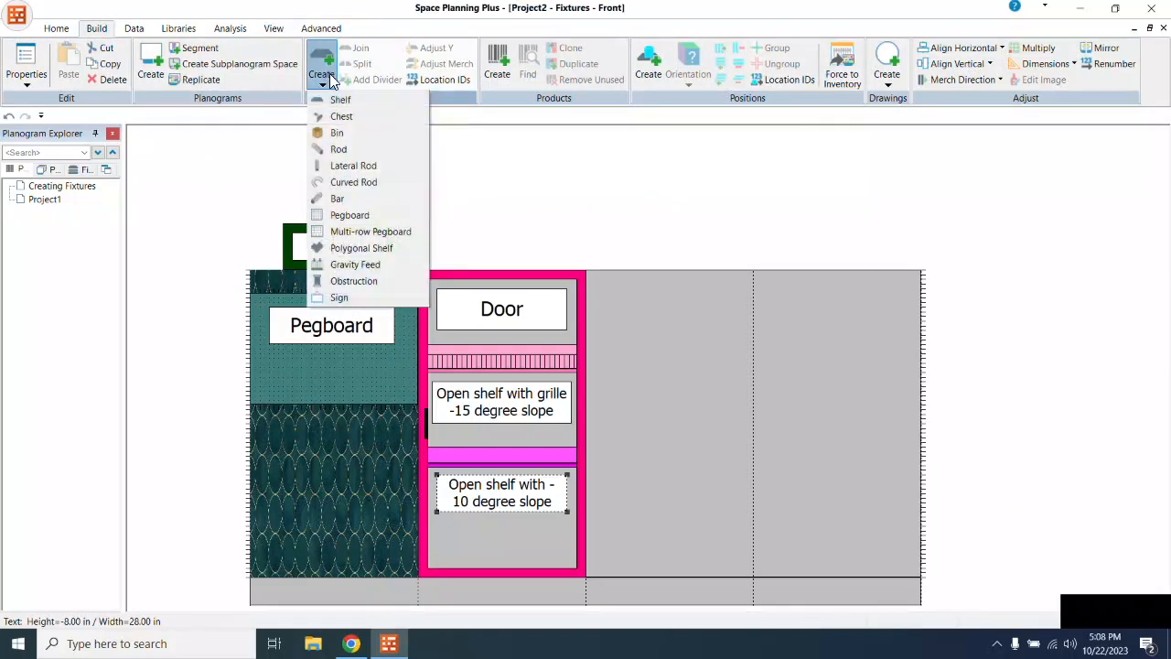
left_click(337, 165)
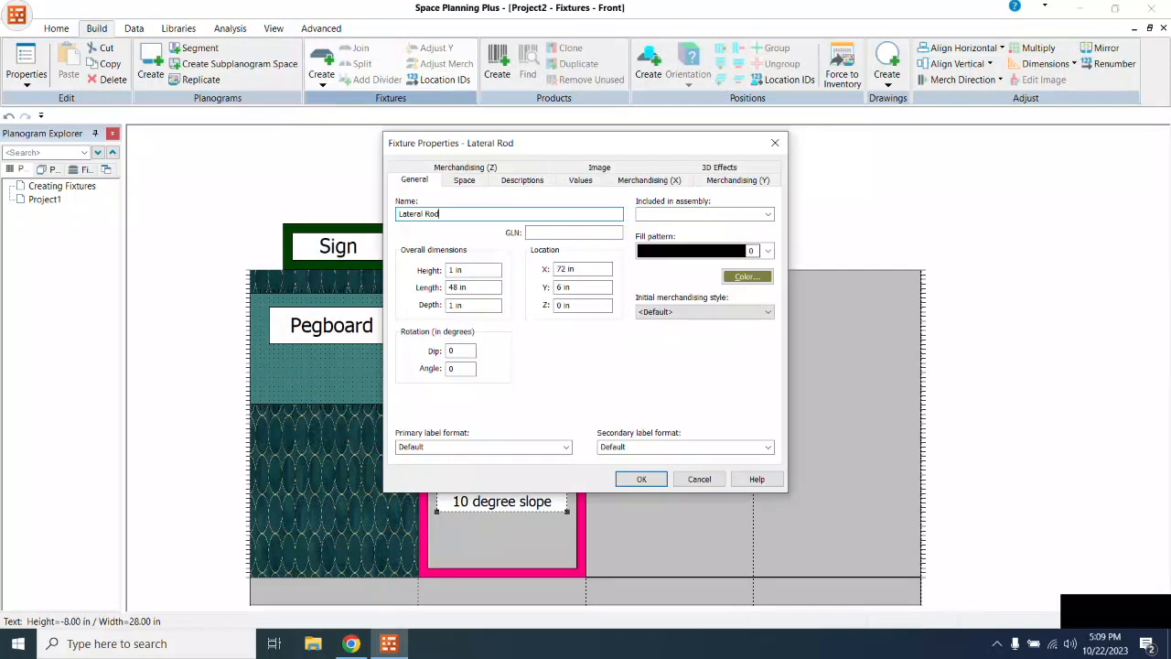
left_click(455, 270)
double_click(455, 270)
type("2")
key("Tab")
type("36")
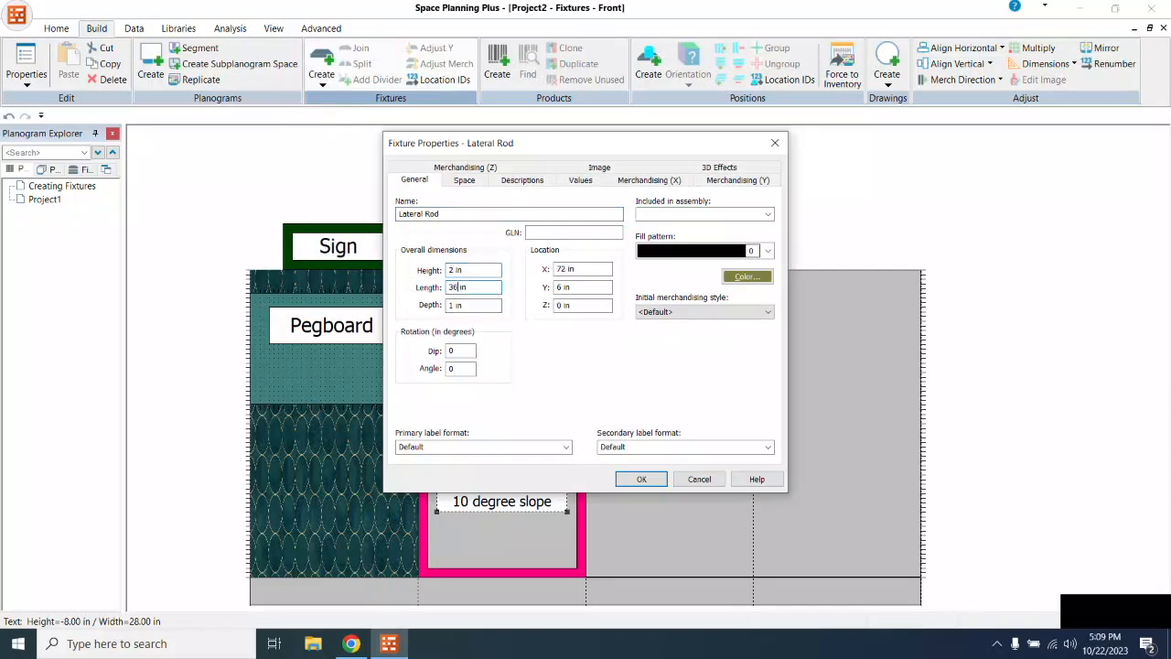
key("Tab")
type("2")
left_click_drag(574, 305, 525, 315)
type("1")
Step: Color the lateral rod light blue (RGB 132, 193, 255) and raise it to Y 62 in within the third segment
left_click(759, 277)
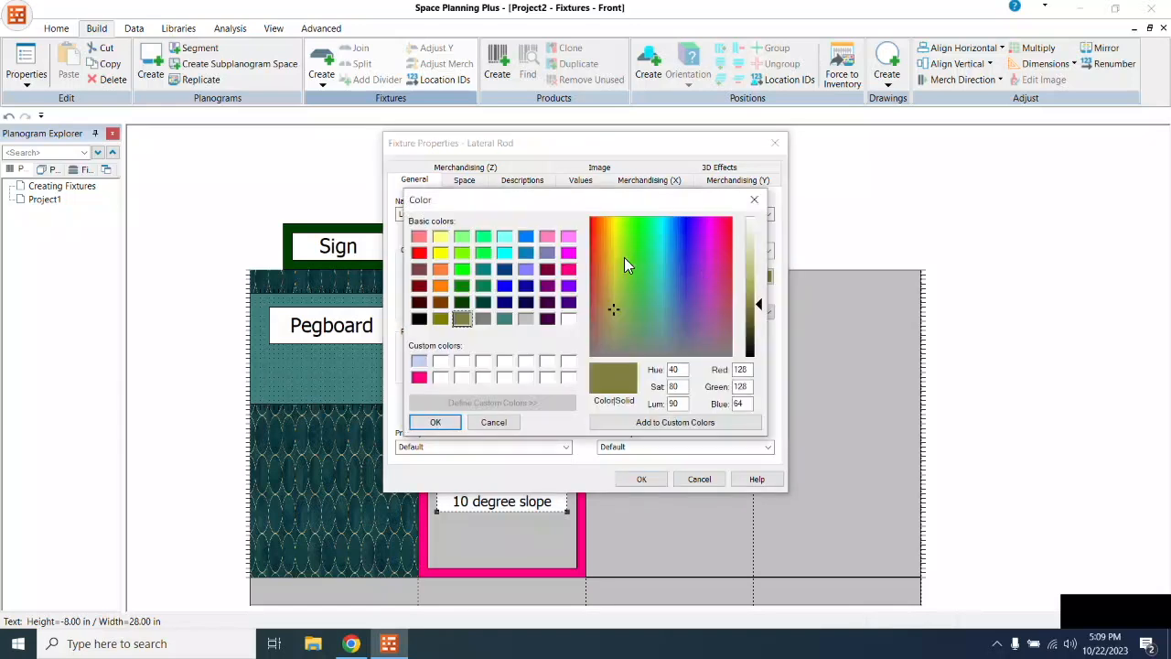
left_click(525, 238)
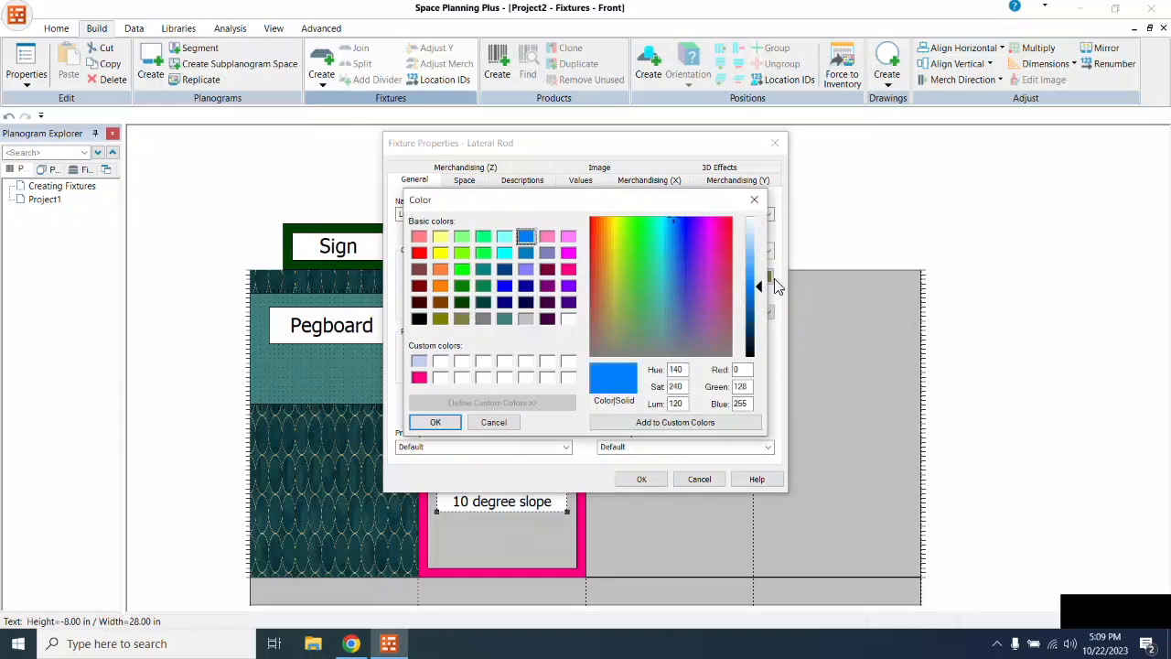
left_click_drag(758, 289, 758, 251)
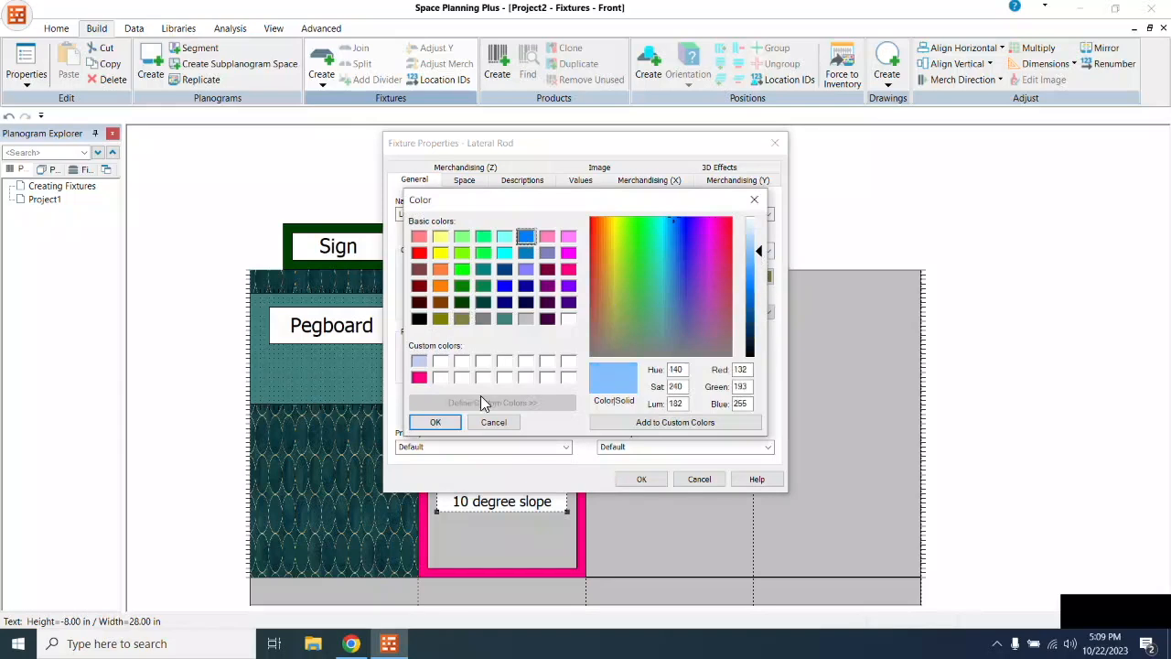
left_click(448, 423)
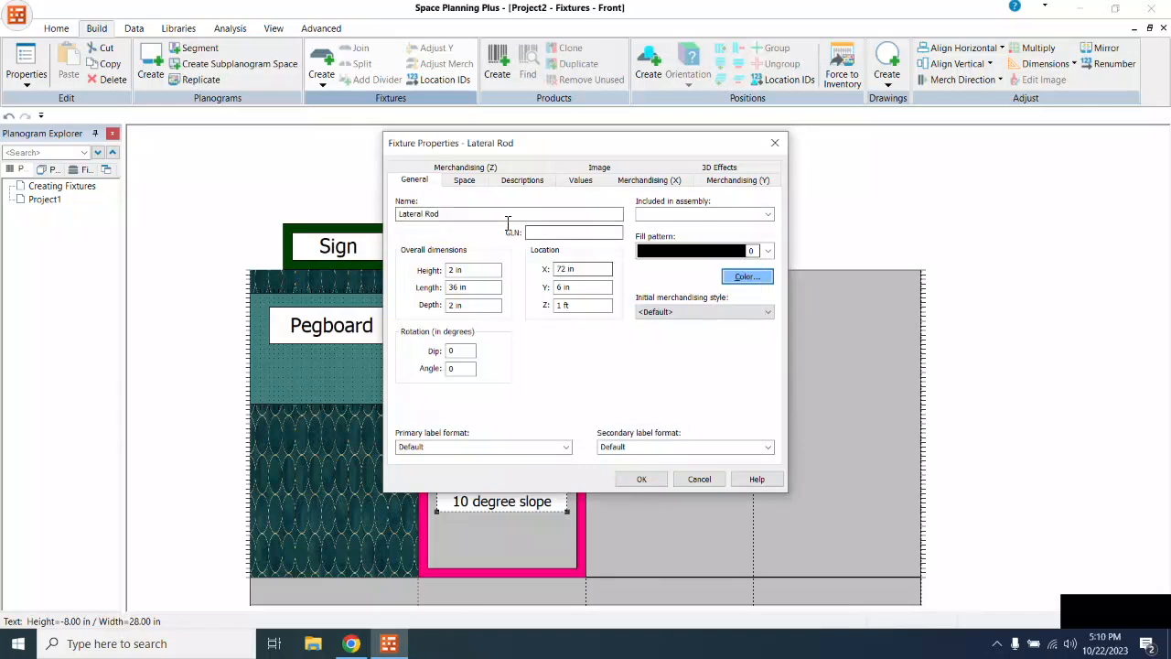
left_click(640, 480)
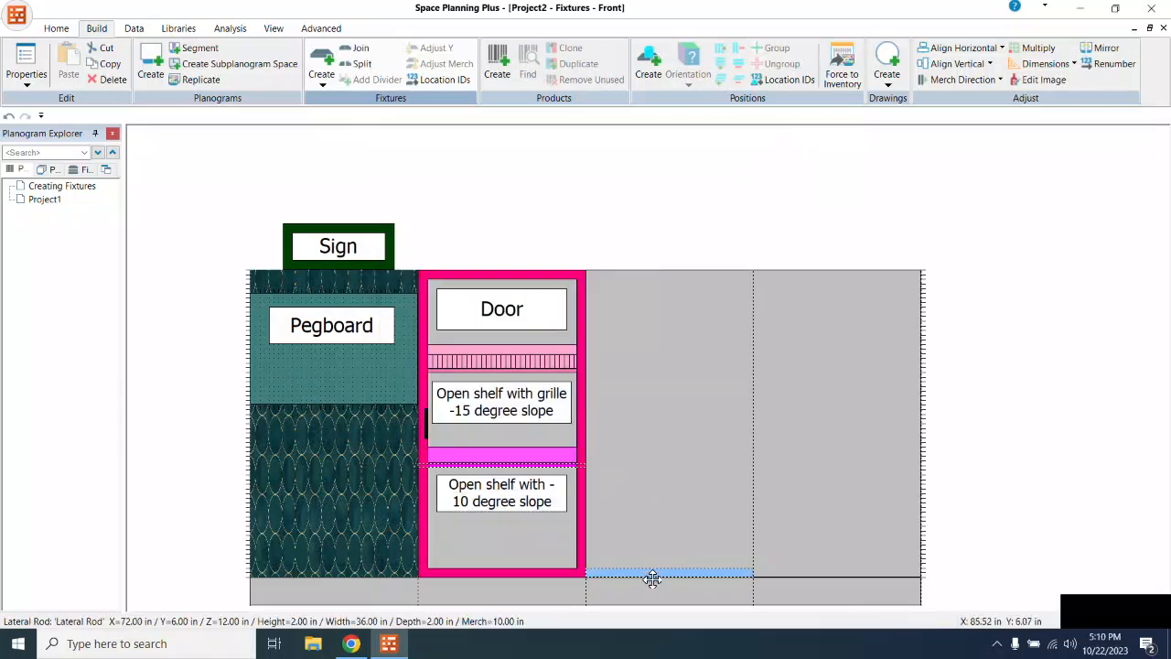
left_click_drag(653, 574, 652, 316)
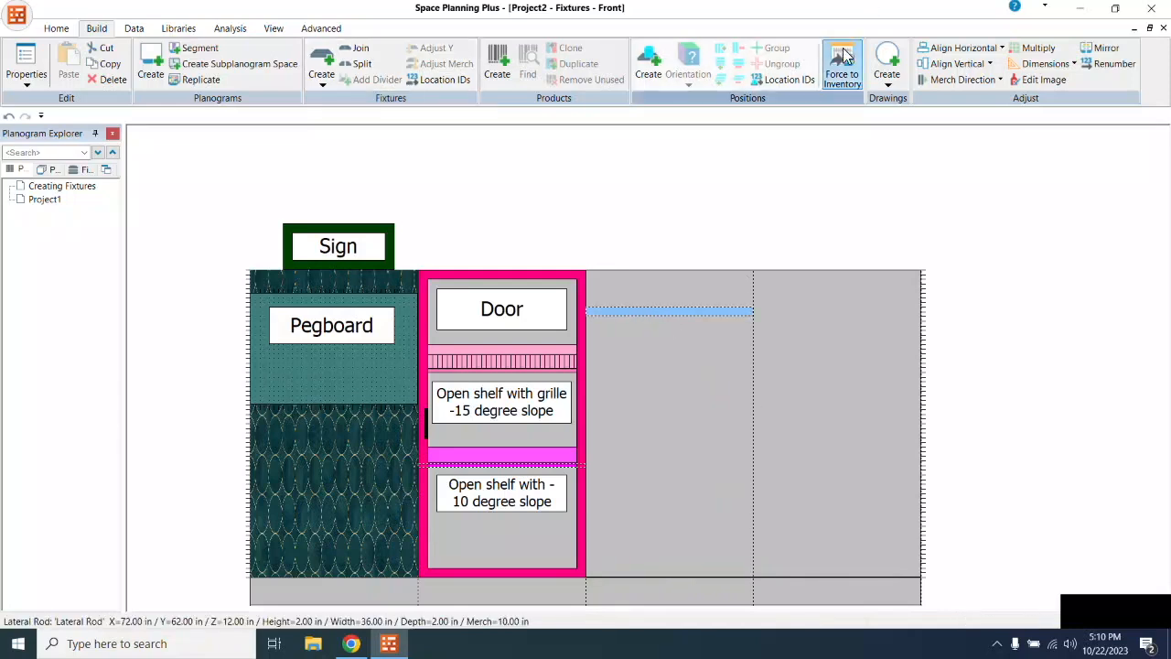
Step: Add a text drawing reading "Lateral Rod" below the lateral rod, about 33 in wide and 7 in high
left_click(887, 72)
left_click(901, 101)
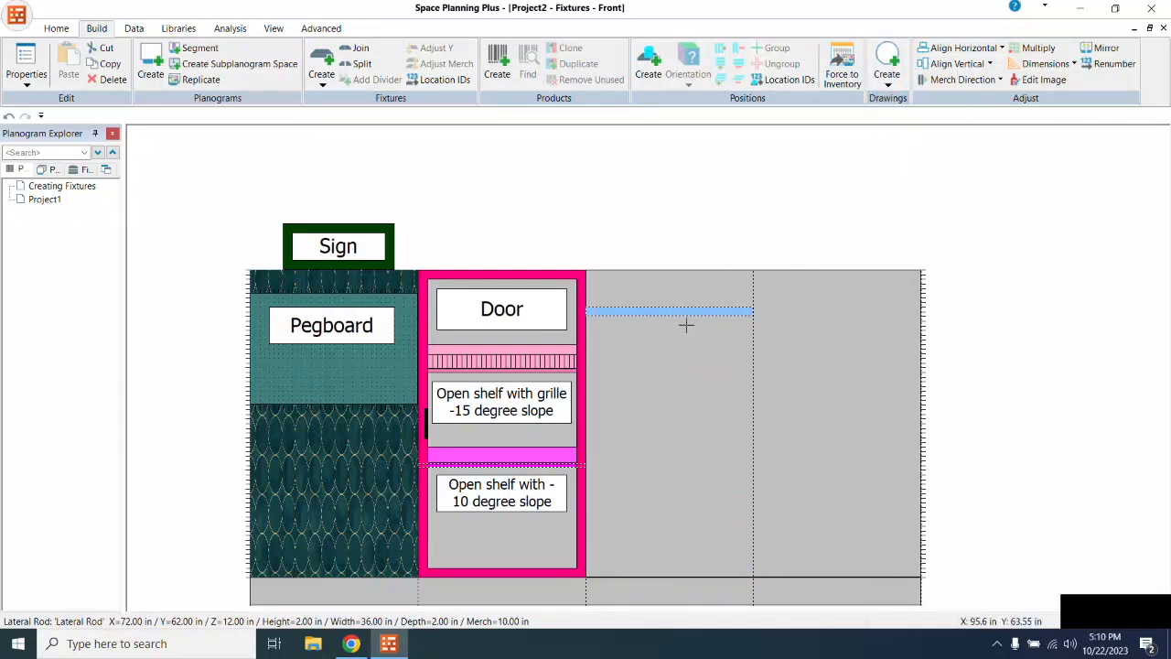
left_click_drag(595, 322, 723, 348)
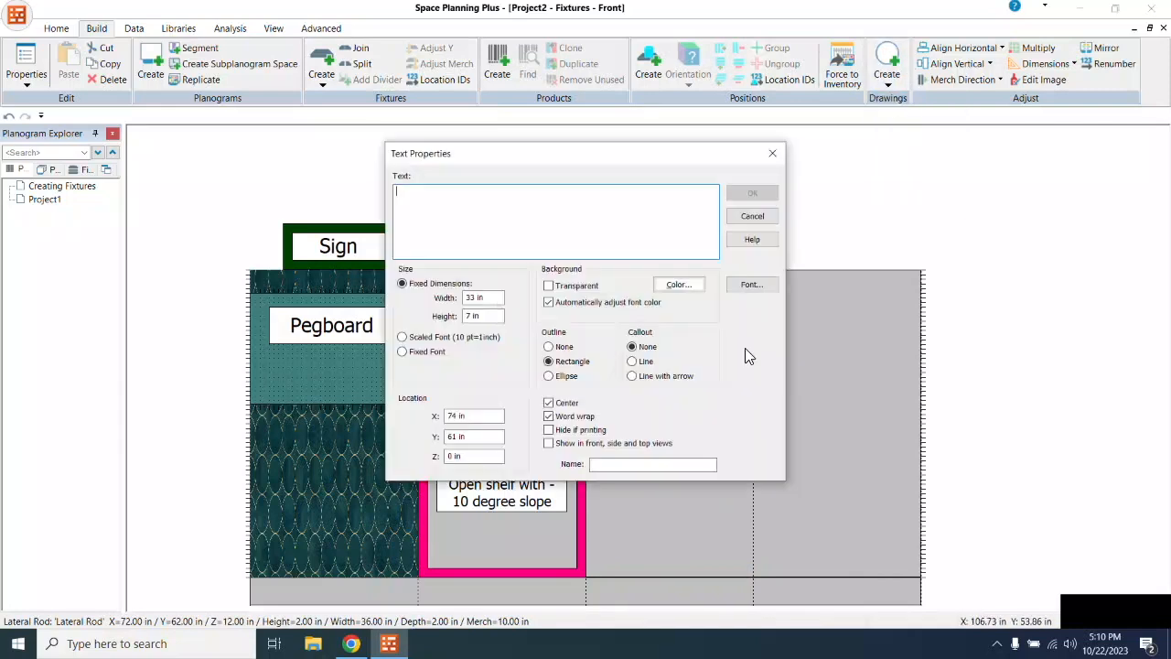
type("Lateral Rod")
left_click(752, 192)
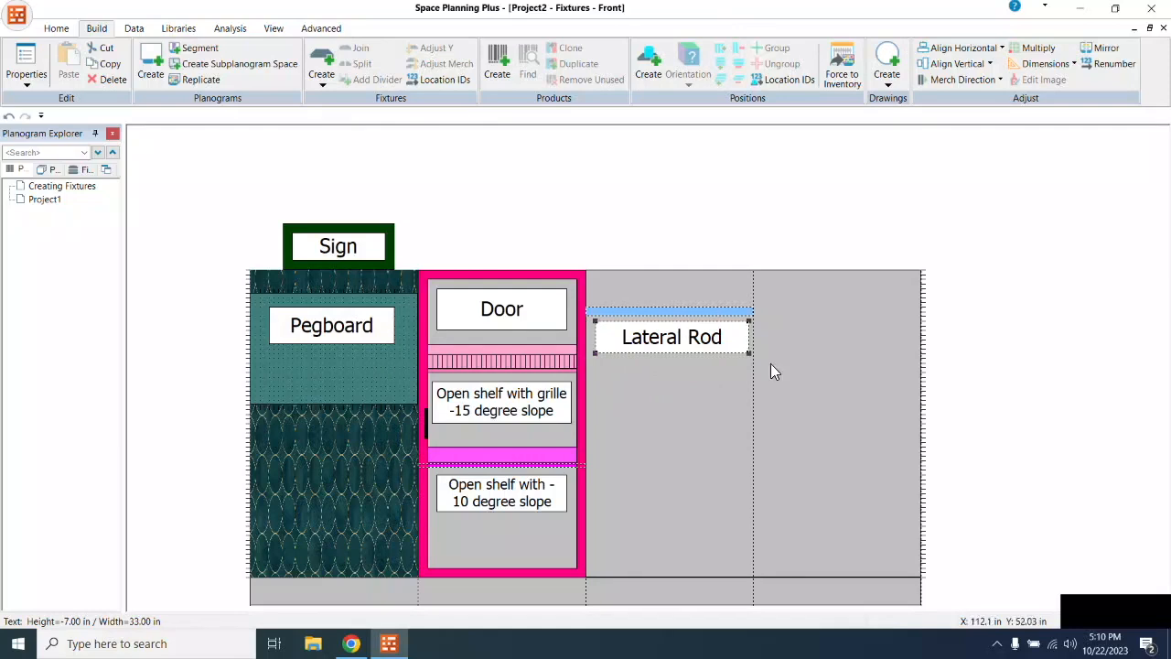
Step: Start a curved rod fixture named "Curved Rod", 2 in high, 2 in wide and 30 in long with a curve of -180
left_click(325, 62)
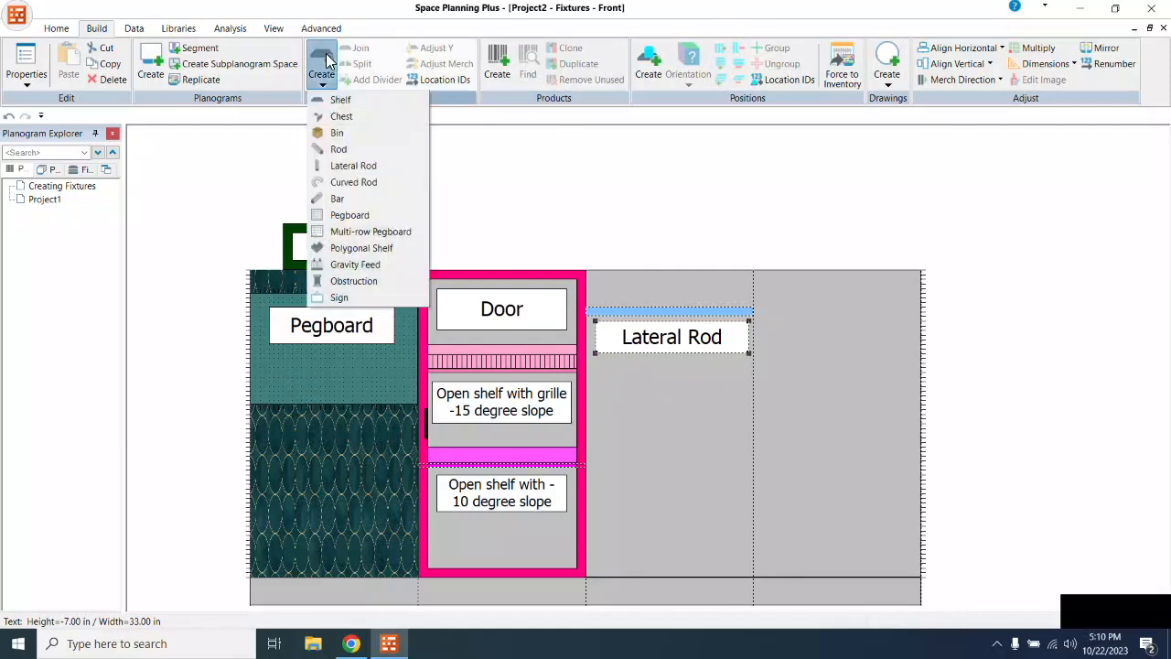
left_click(338, 185)
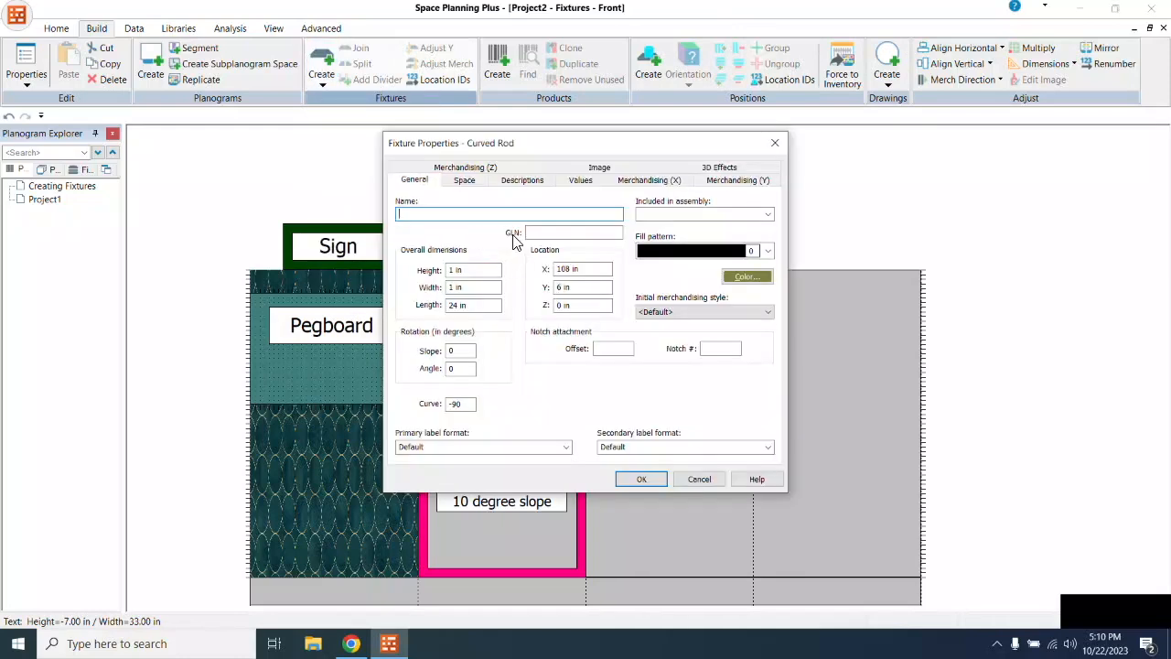
type("Curved Rod")
left_click(465, 269)
type("2")
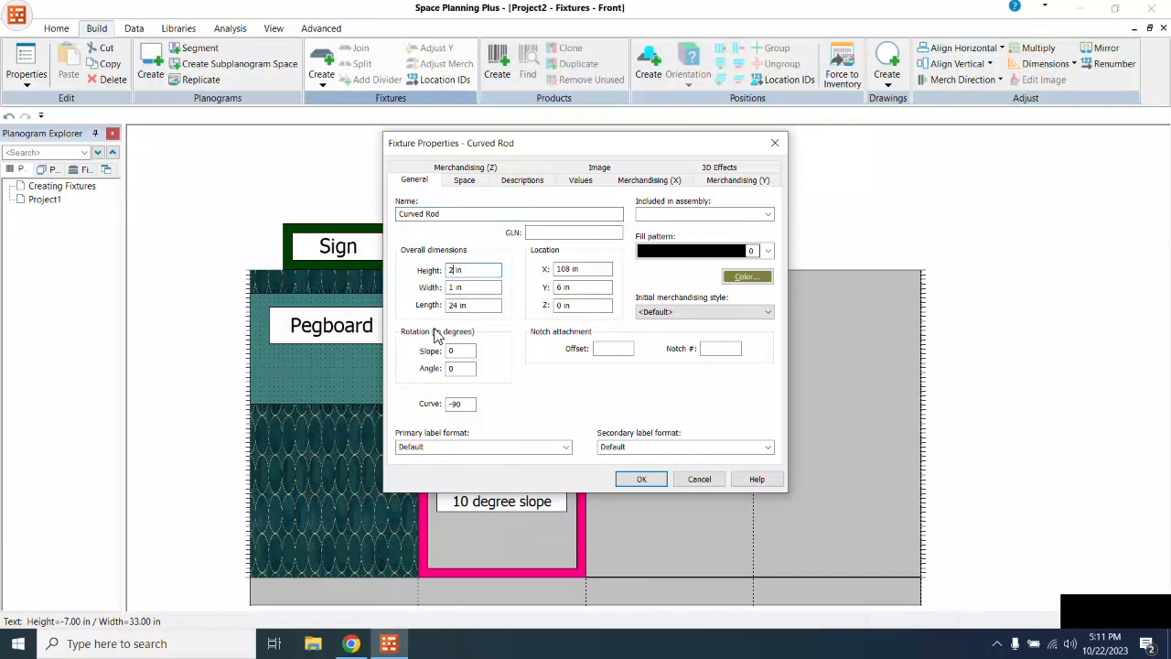
left_click(449, 288)
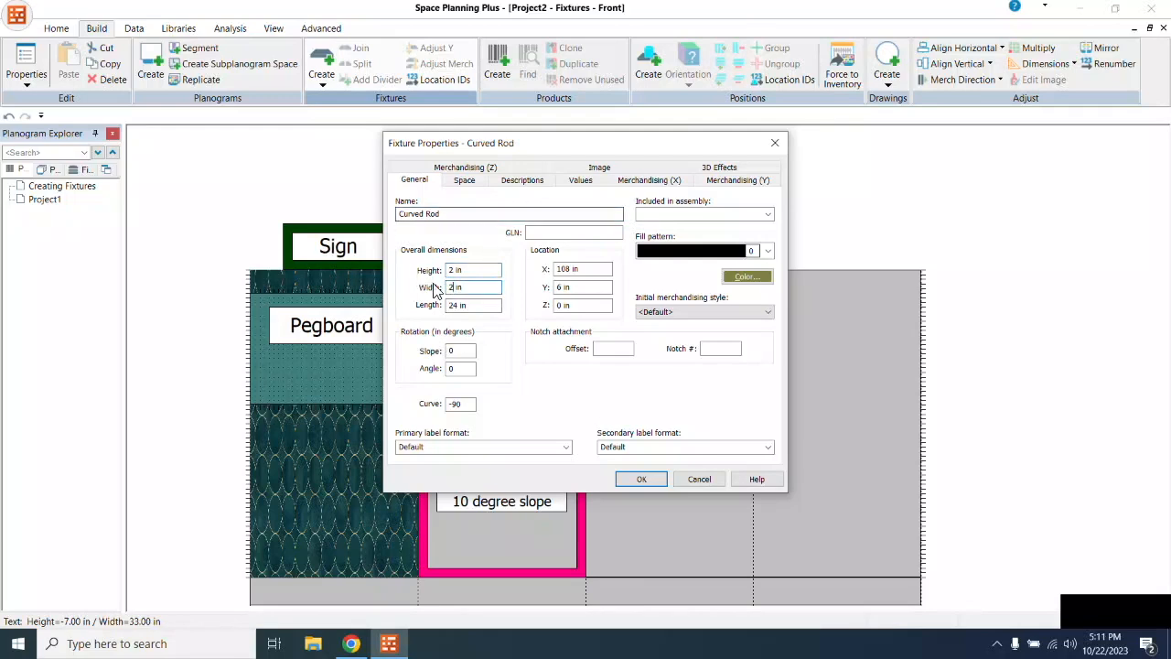
double_click(452, 306)
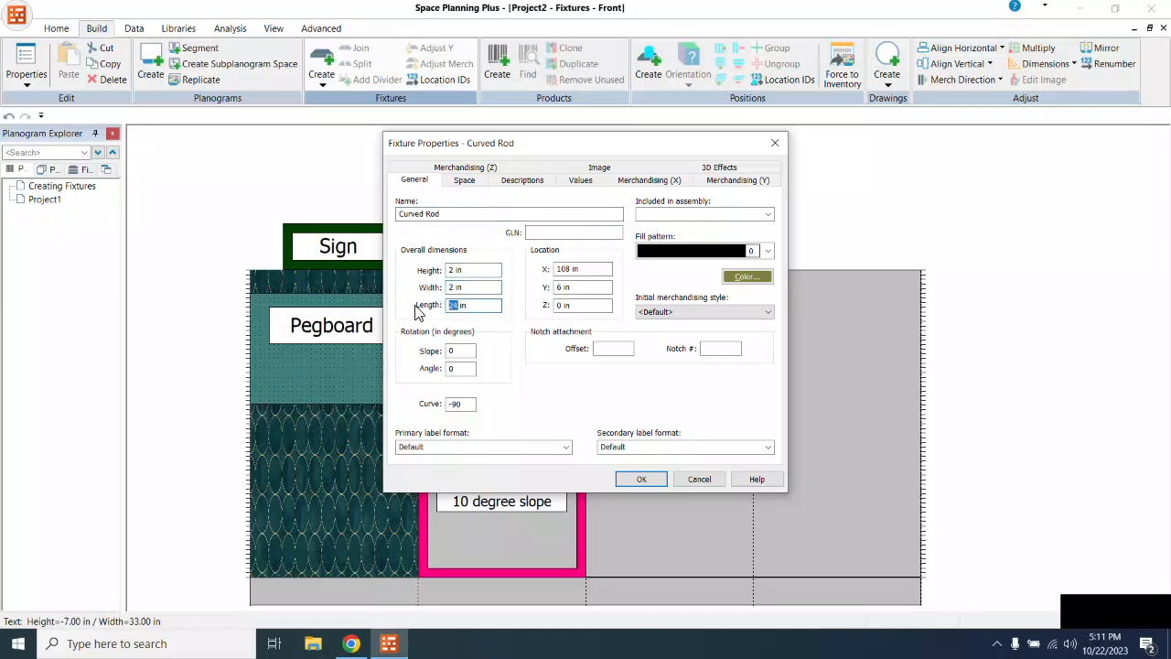
type("30")
double_click(463, 404)
type("1")
Step: Color the curved rod dark blue (RGB 0, 0, 160) and move it into the third segment at X 77 in, Y 47 in
left_click(747, 276)
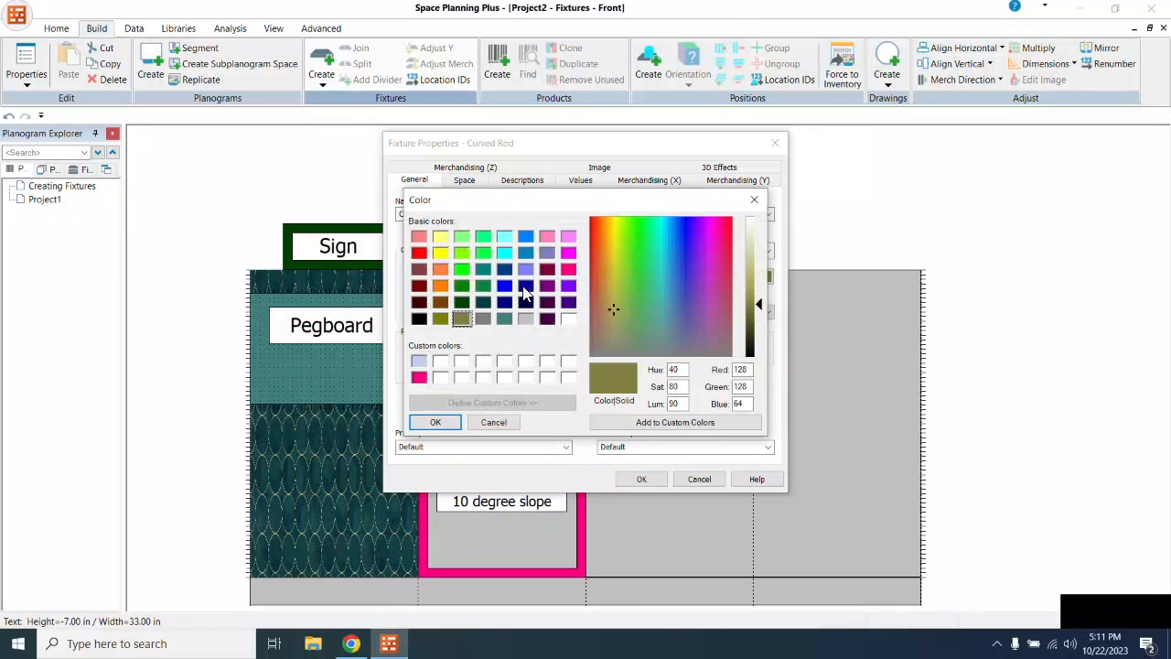
left_click(526, 286)
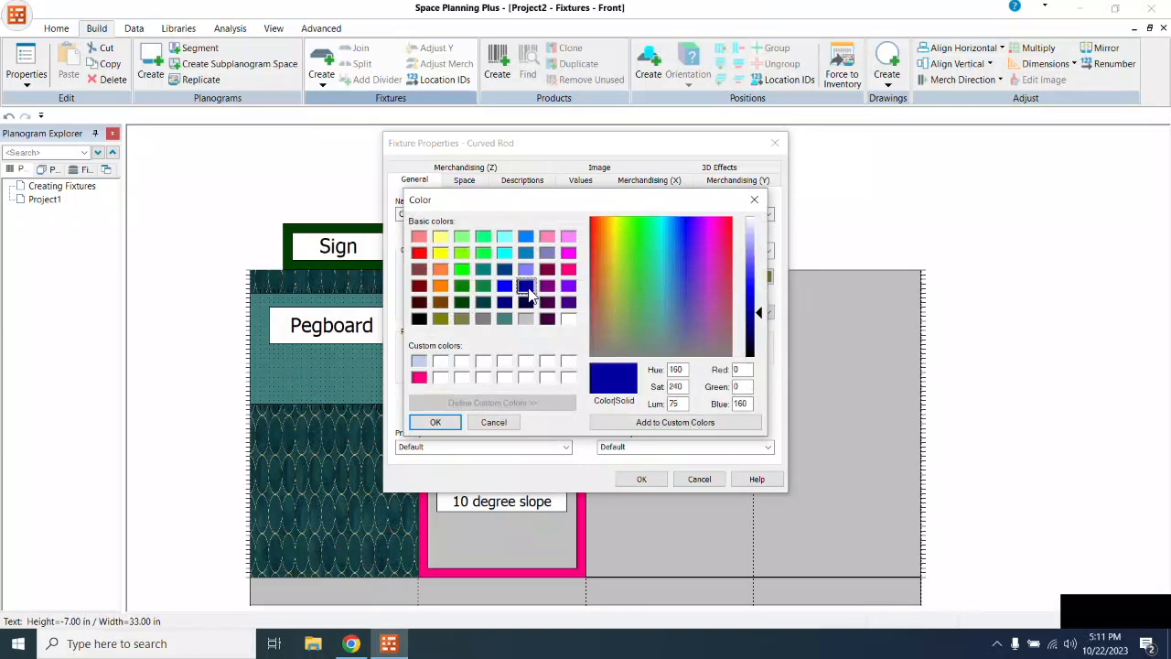
left_click(436, 424)
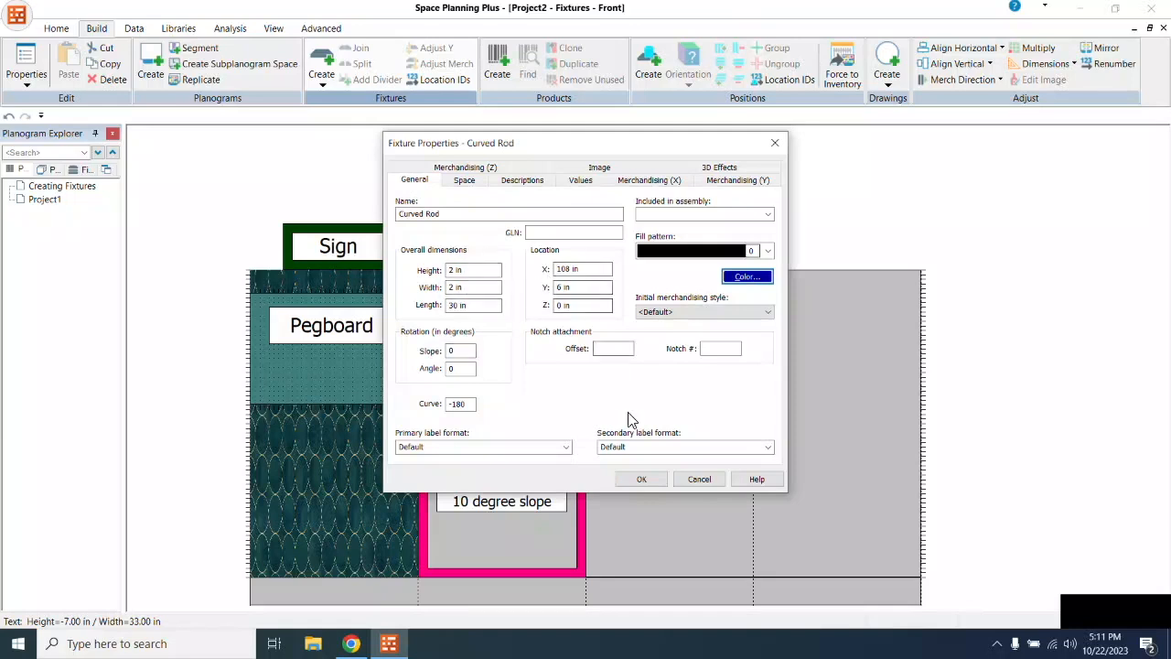
left_click(643, 480)
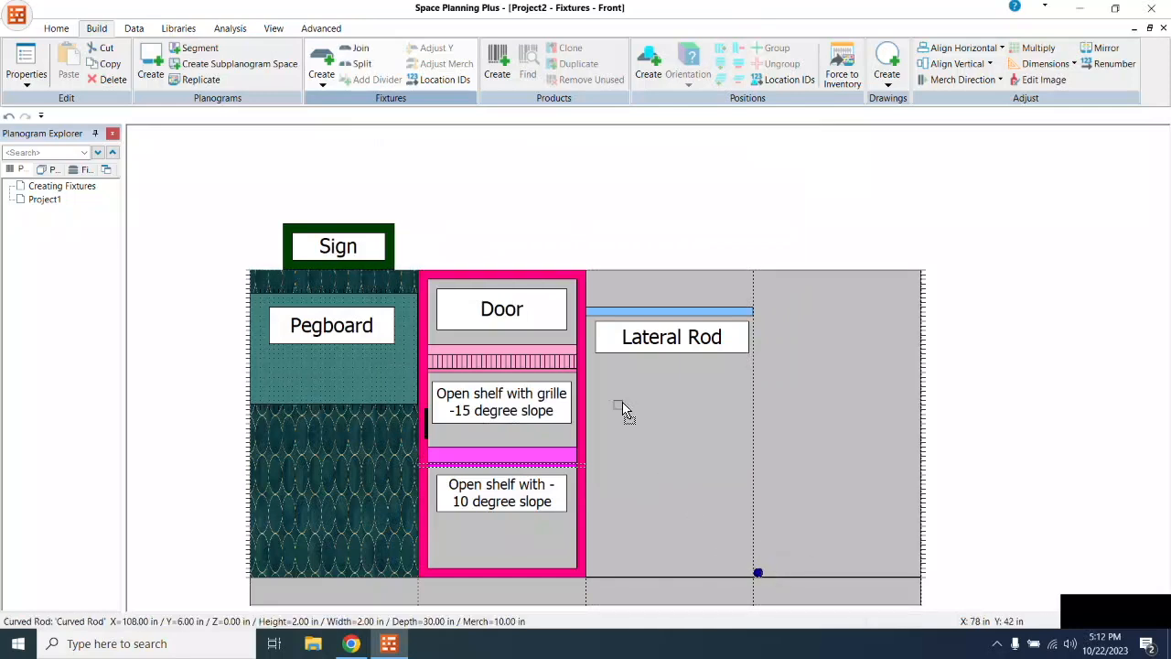
left_click_drag(609, 384, 613, 382)
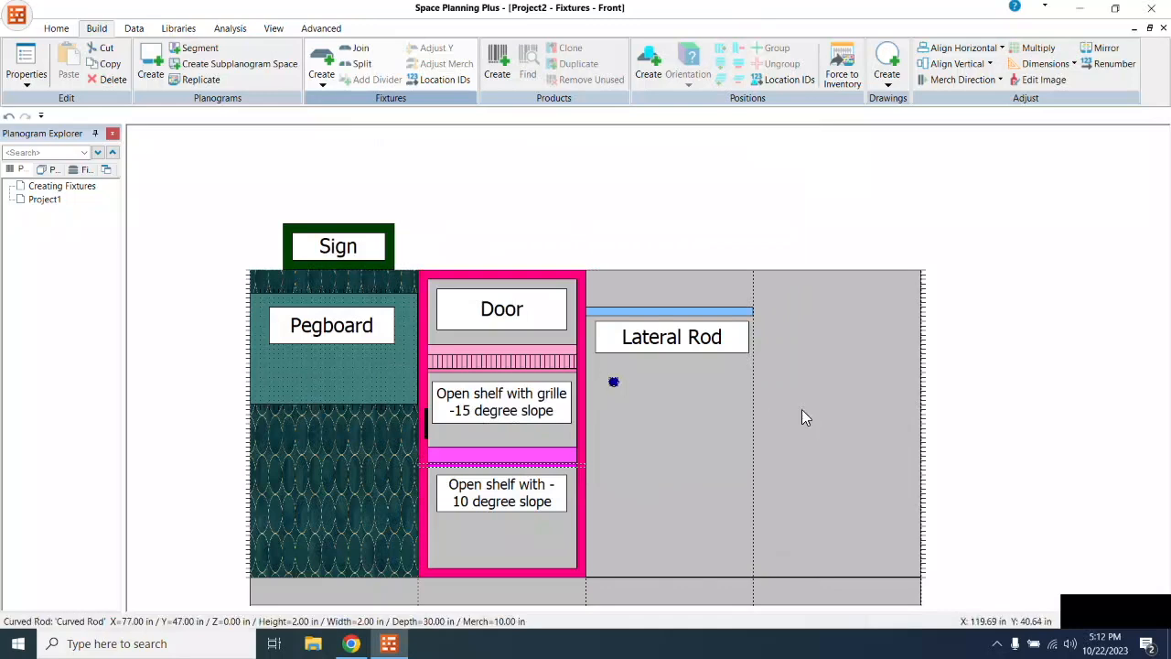
Step: Examine the lateral rod and curved rod in the 3D view, rotating the planogram to face them
left_click(275, 28)
left_click(111, 57)
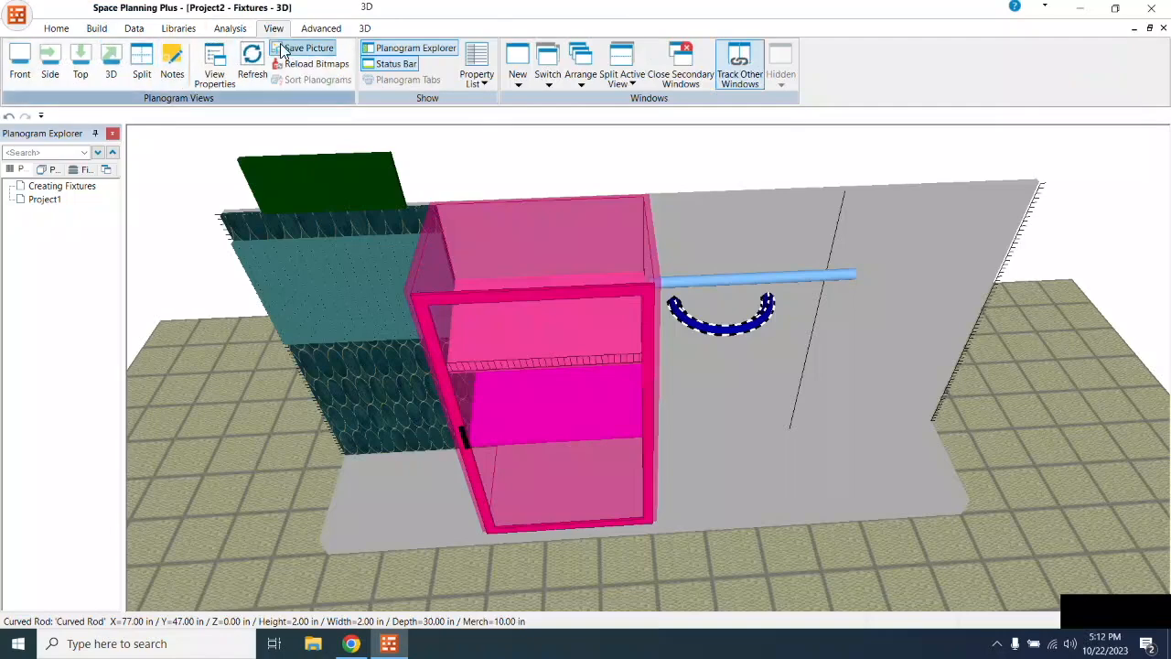
left_click(365, 29)
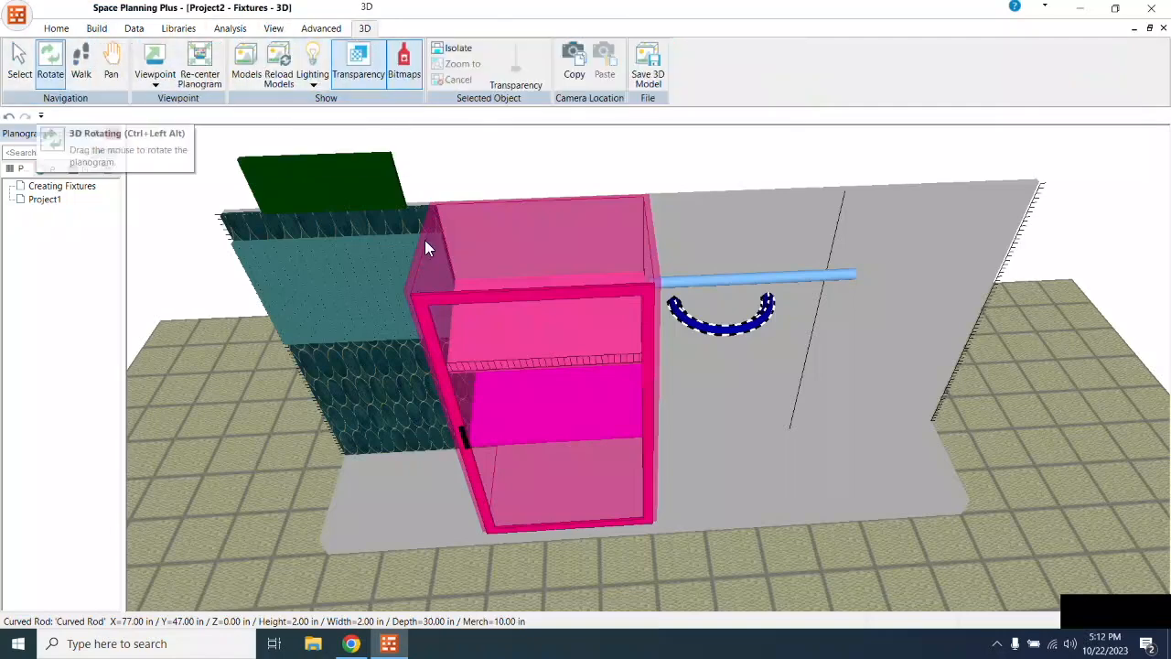
left_click_drag(748, 402, 653, 309)
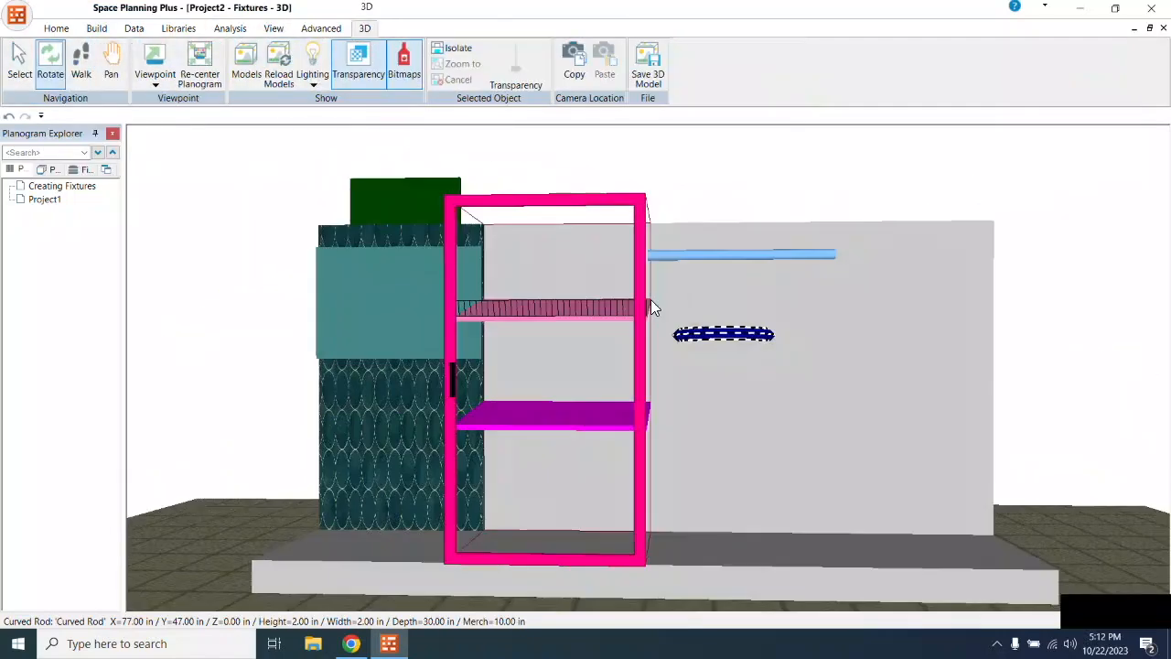
Step: Return to the front view and add a text drawing reading "Curved Rod" below the curved rod, about 30 in wide and 8 in high
left_click_drag(751, 336, 640, 357)
left_click(274, 31)
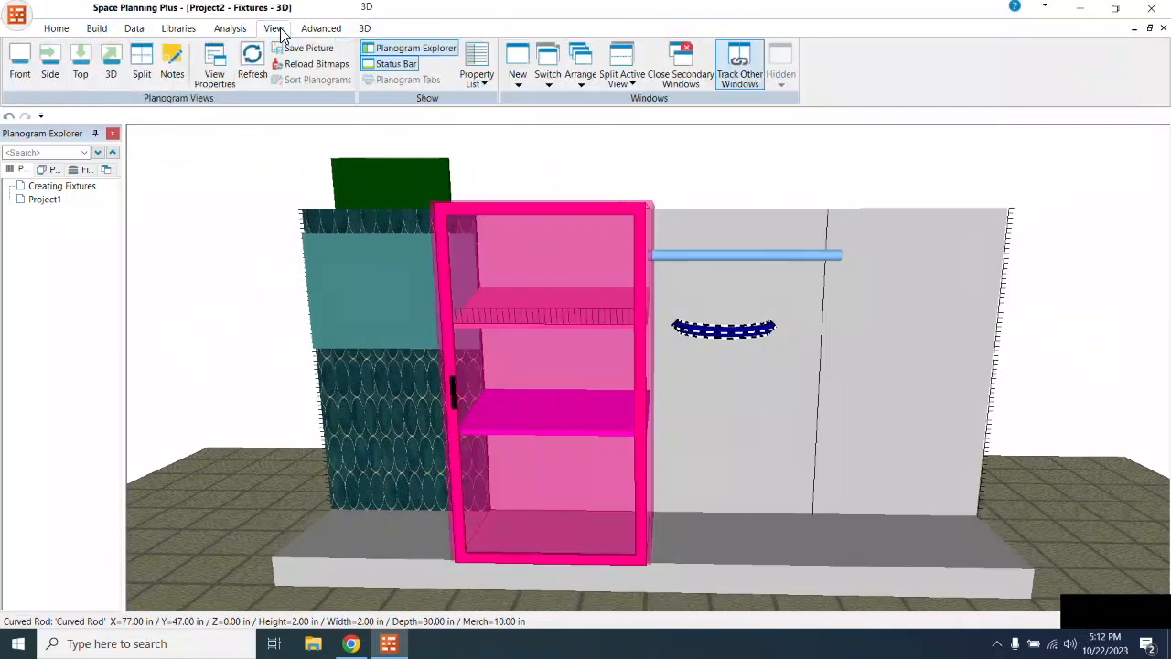
left_click(19, 65)
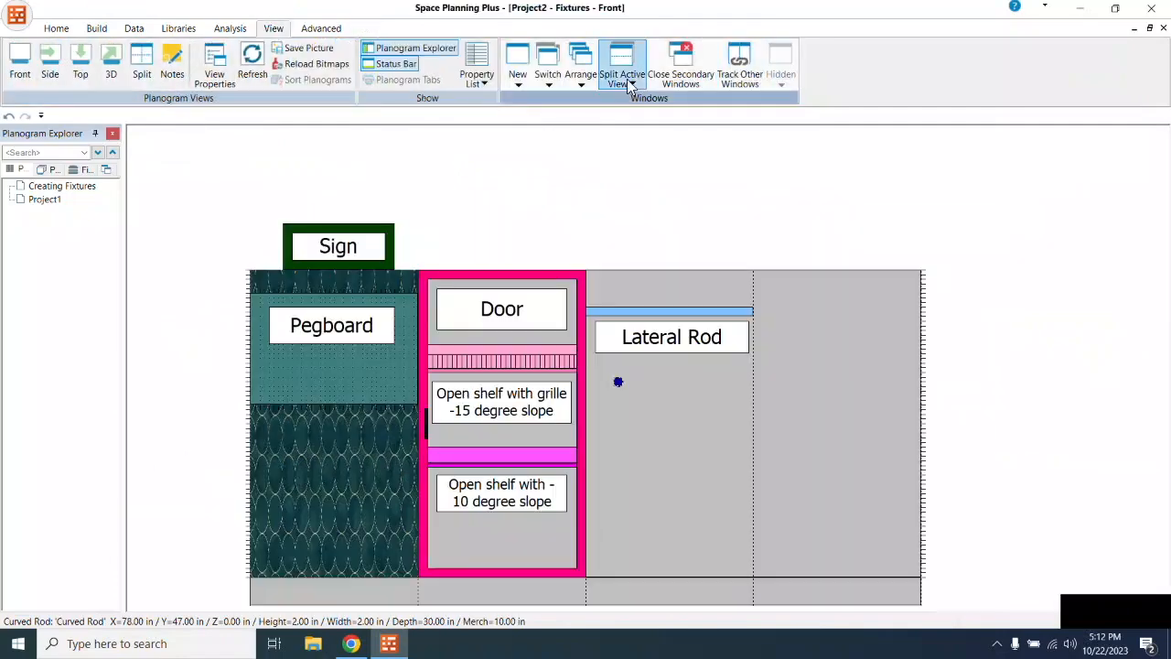
left_click(96, 28)
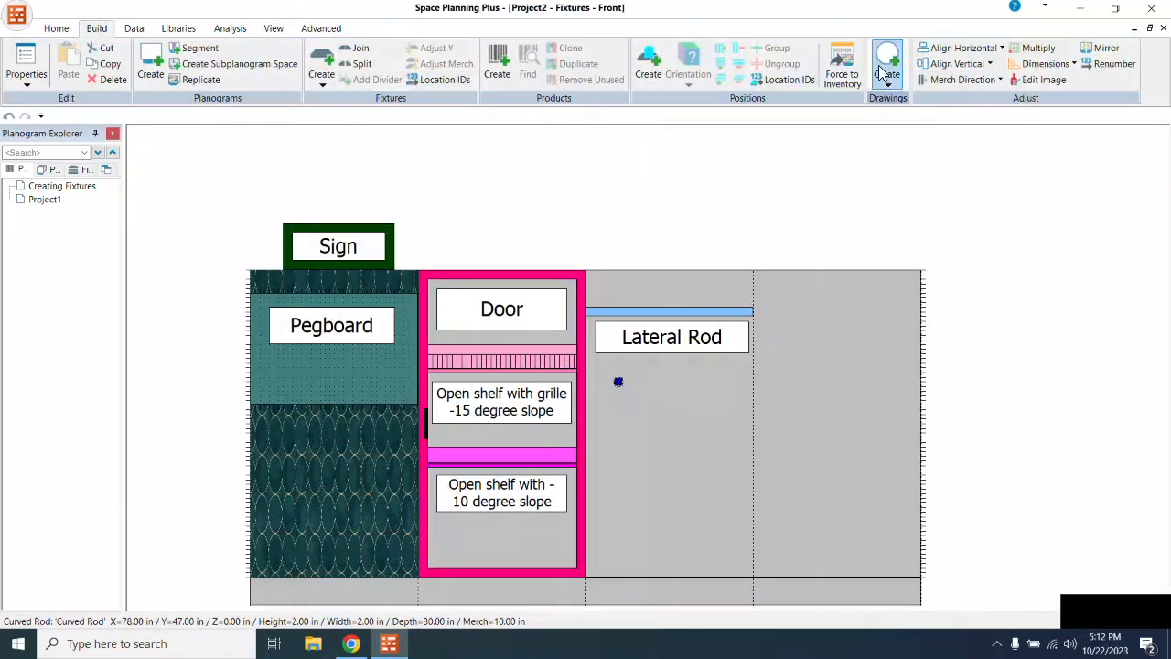
left_click(884, 75)
left_click(902, 99)
left_click_drag(599, 391, 745, 430)
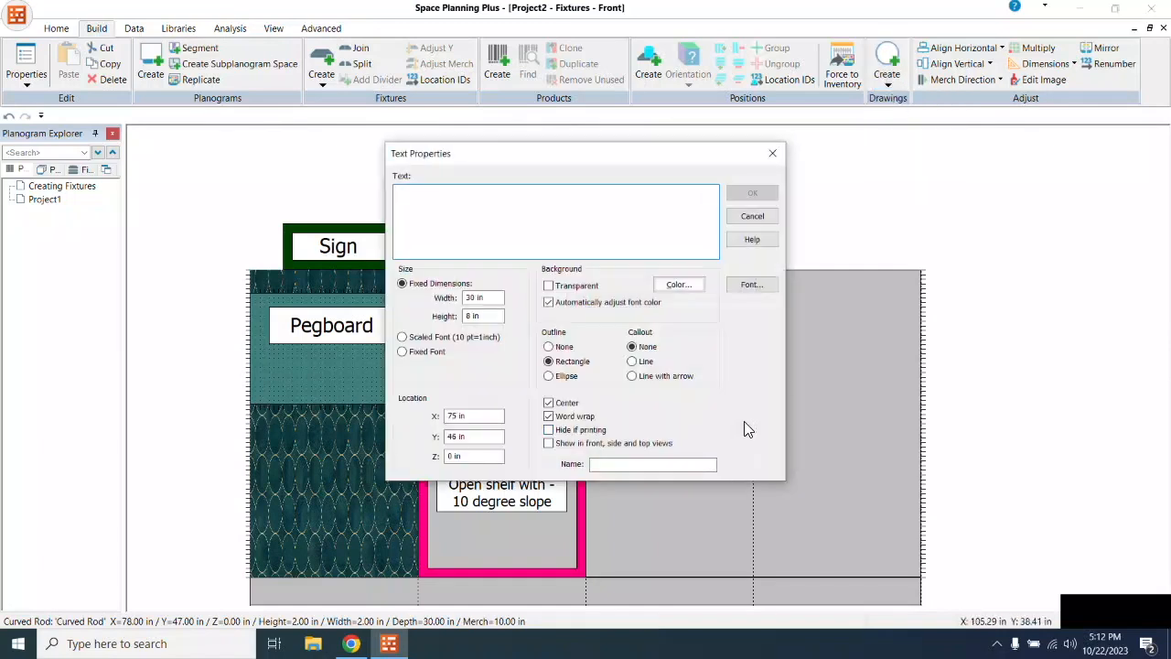
type("Curved Rod")
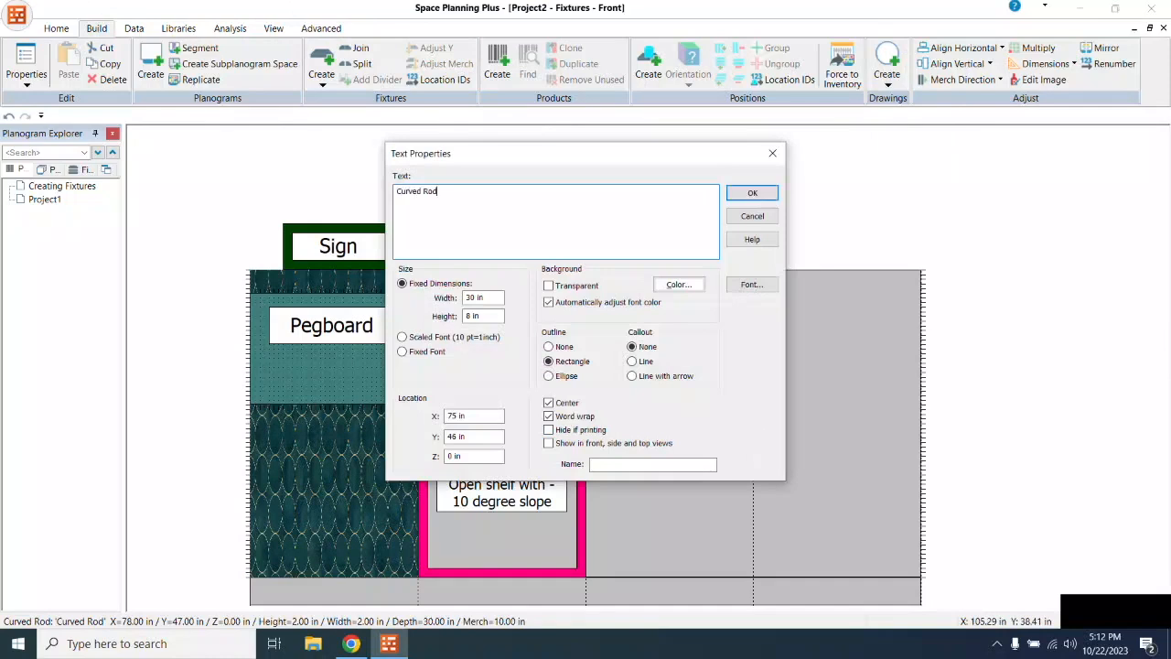
left_click(752, 193)
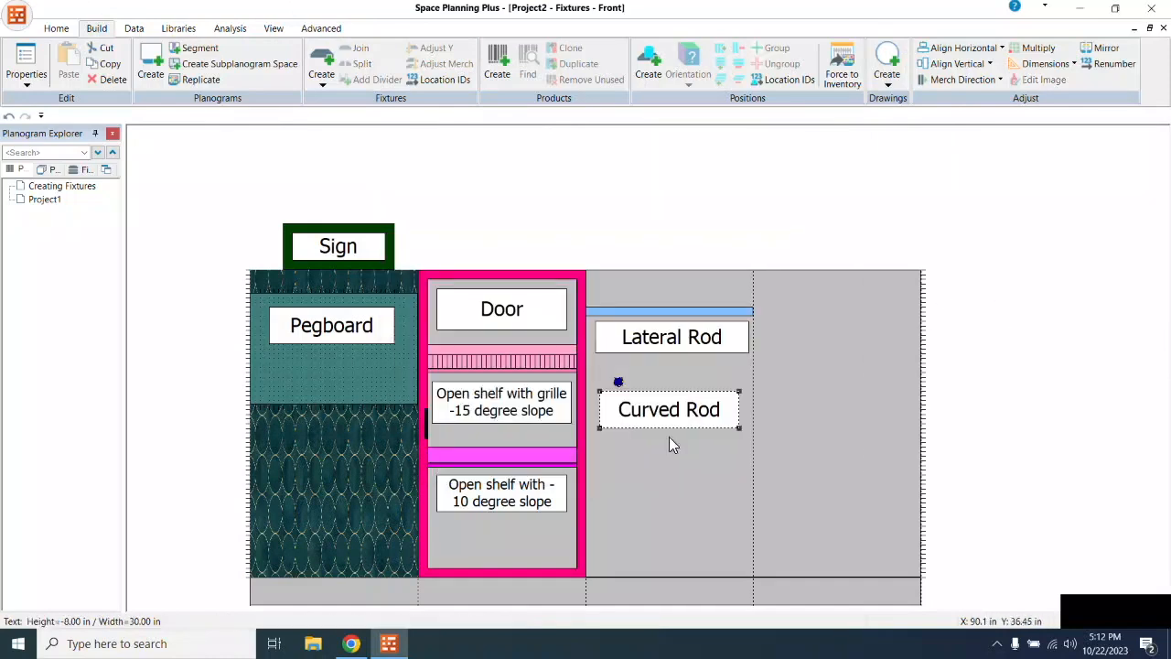
Step: Start a gravity feed fixture named "Gravity Feed", 2 in high, 36 in wide and 20 in deep
left_click(729, 257)
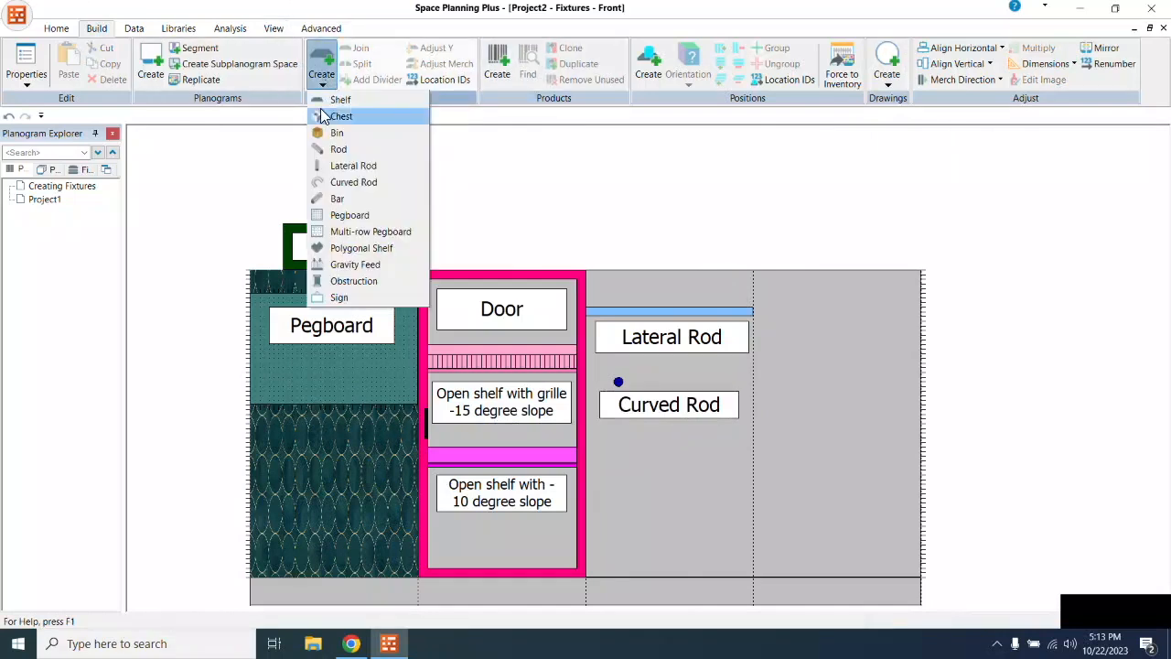
left_click(359, 265)
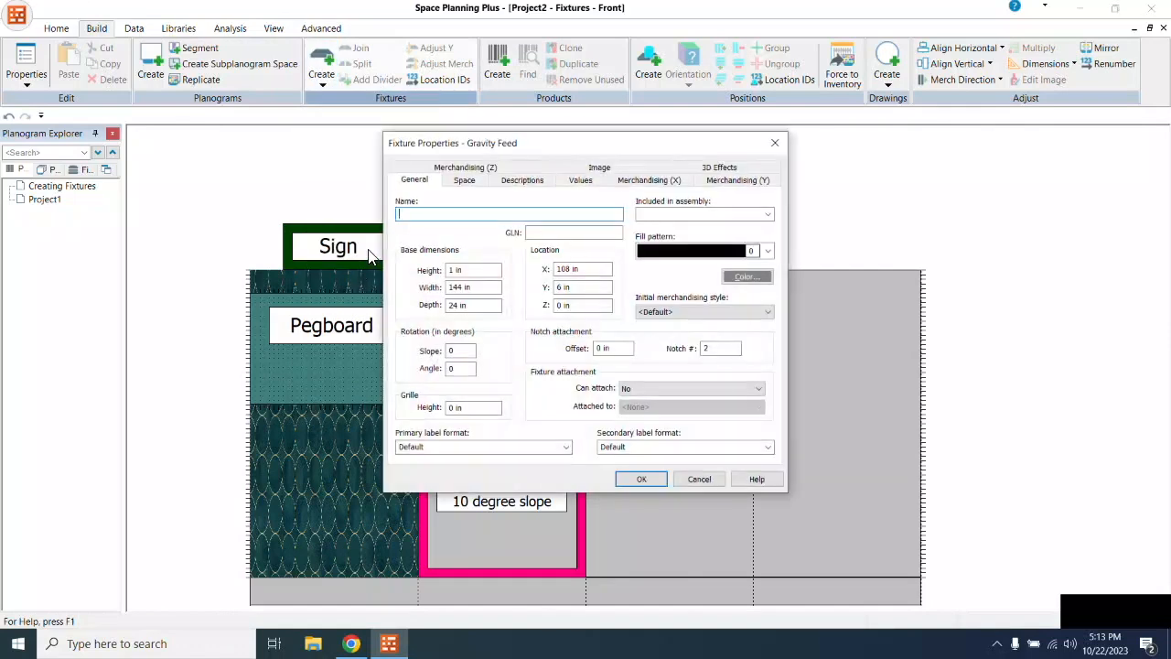
type("Gravity Feed")
left_click(452, 271)
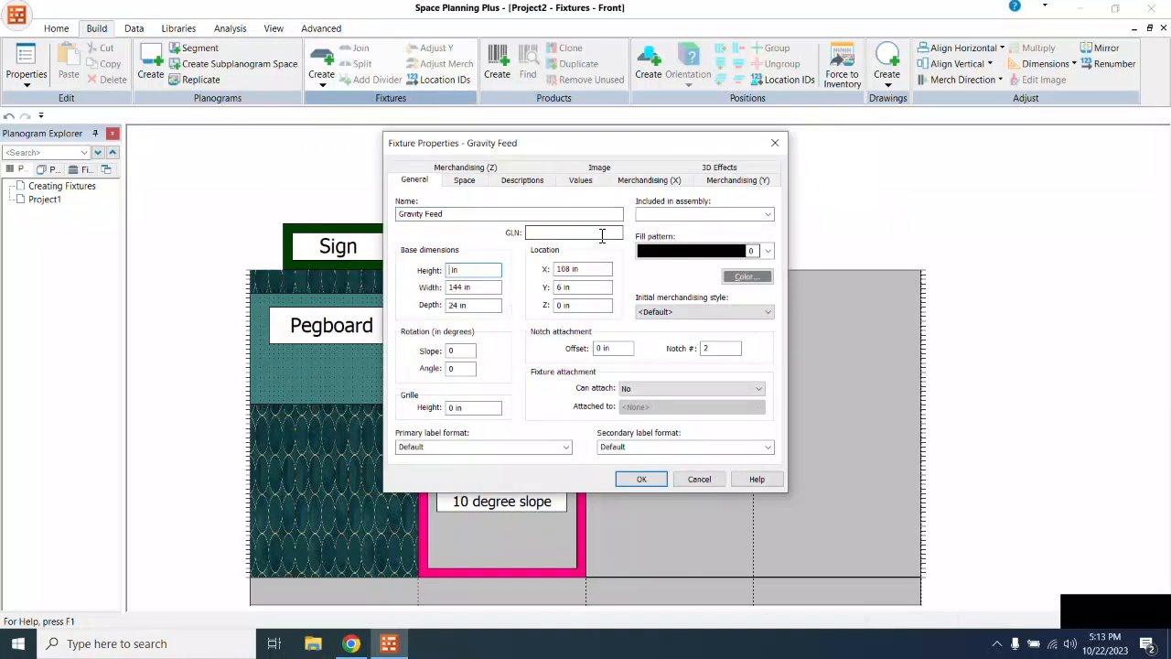
key("Tab")
type("36")
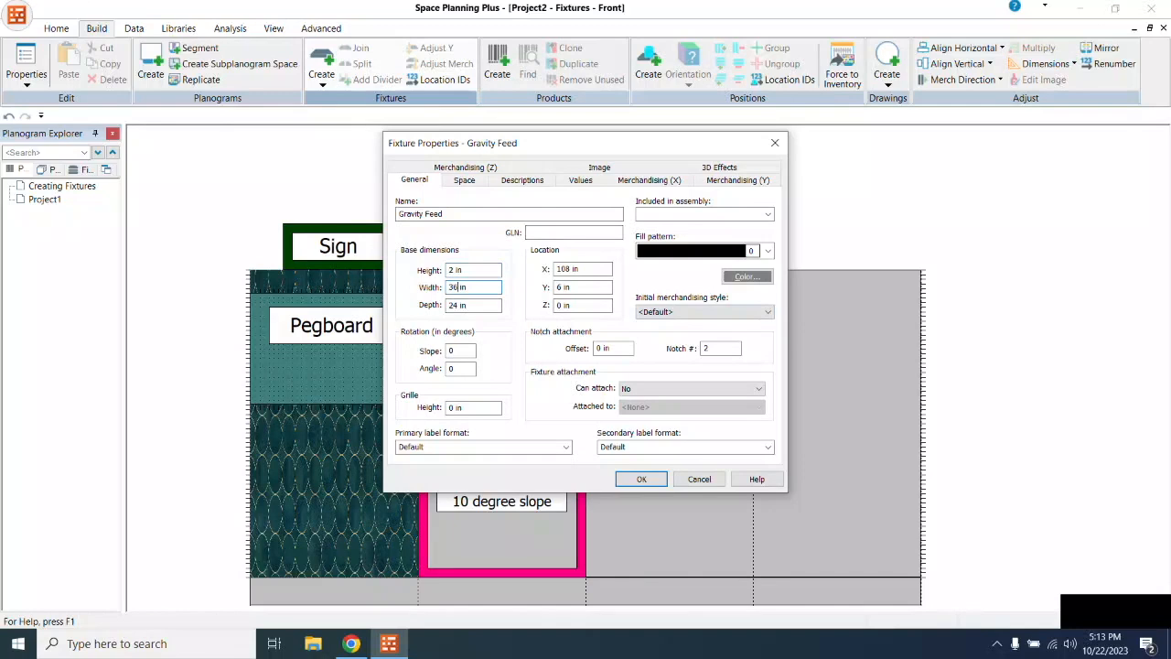
left_click(461, 306)
key("BackSpace")
type("0")
Step: Color the gravity feed dark blue, create it and move it into the third segment at X 72 in, Y 31 in
left_click(759, 277)
left_click(547, 302)
left_click(436, 422)
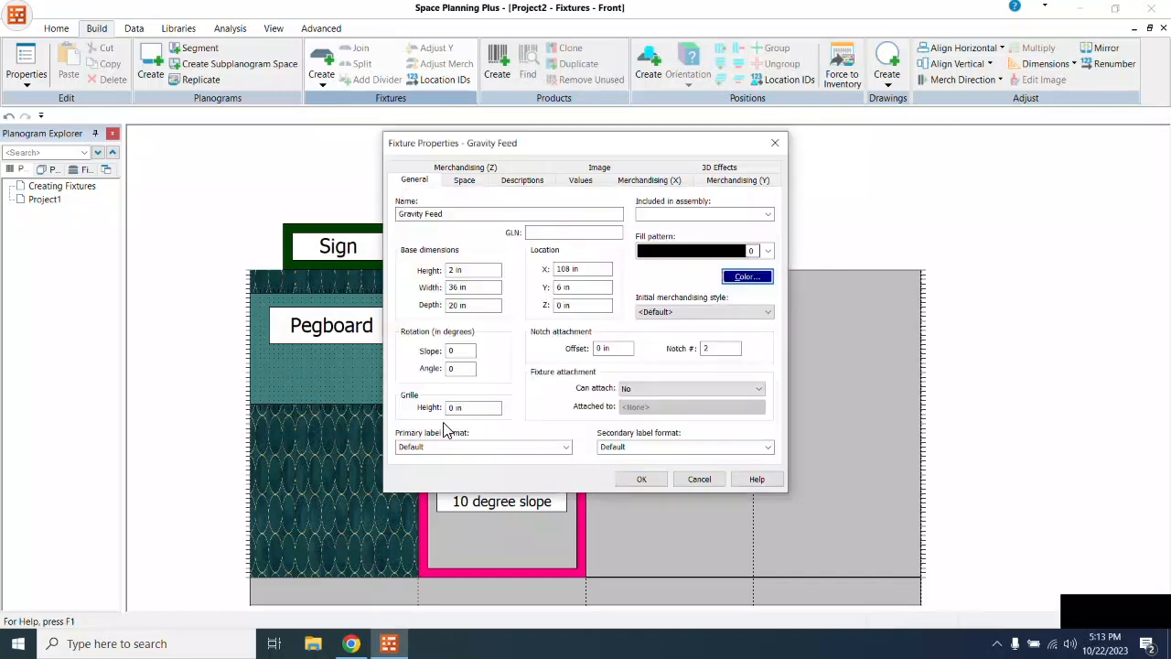
left_click(642, 479)
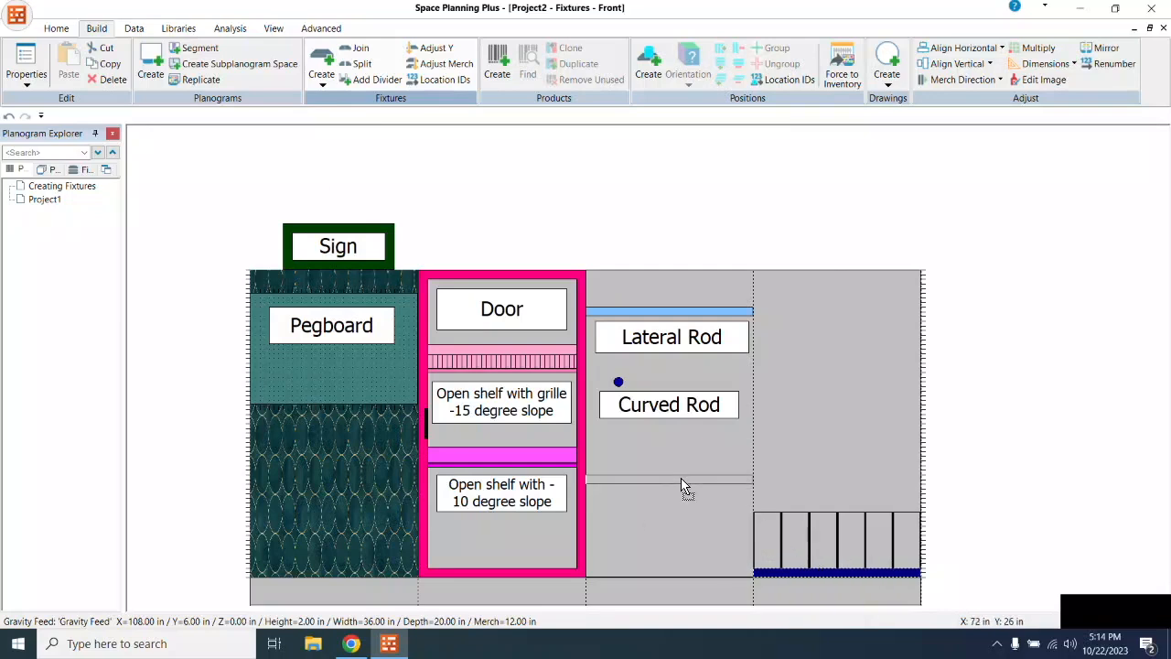
left_click_drag(687, 482, 688, 483)
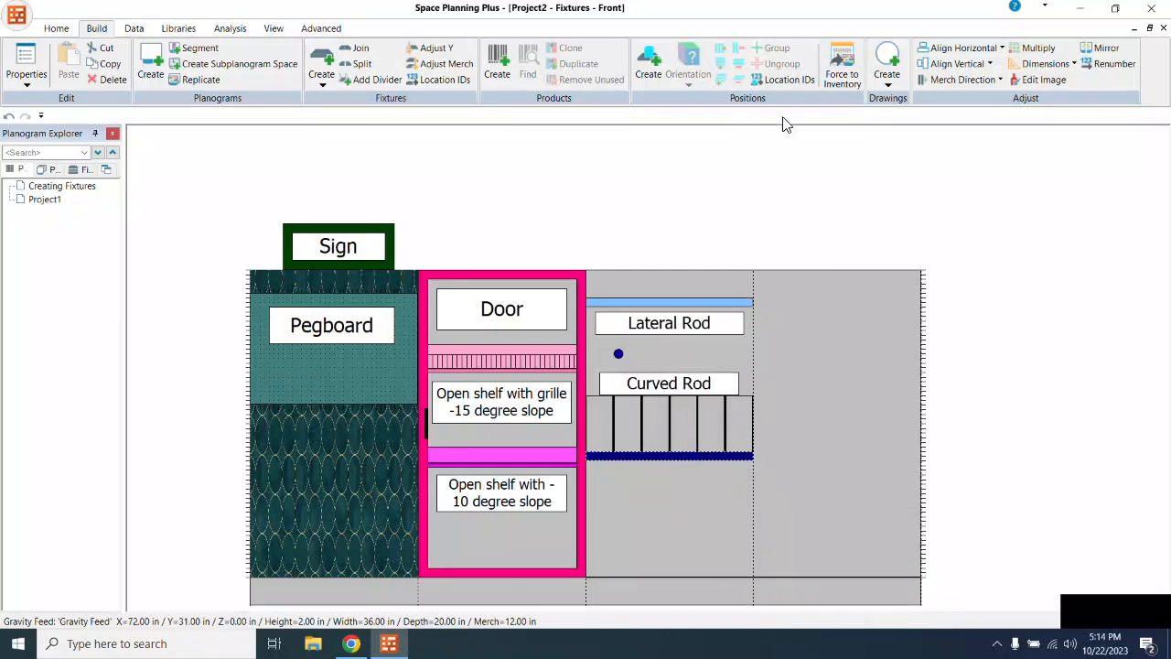
Step: Add a text drawing reading "Gravity Feed" below the gravity feed and resize it to about 31 in wide and 5 in high
left_click(887, 69)
left_click(915, 131)
left_click_drag(568, 507, 732, 546)
type("Gravity")
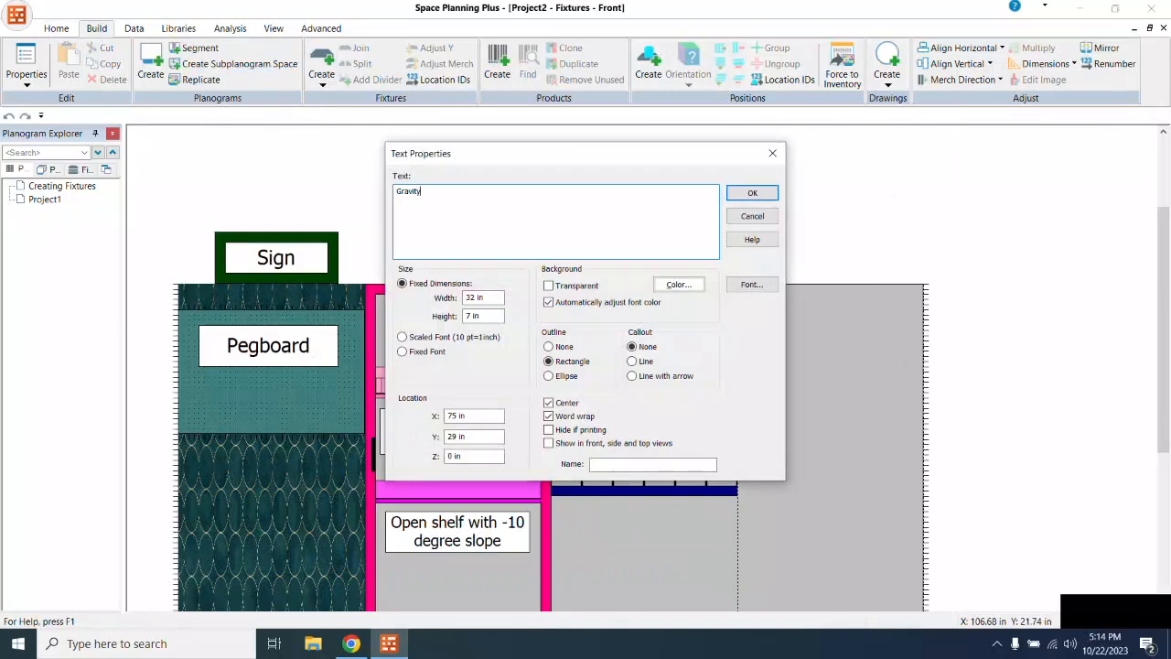
type(" Feed")
left_click(751, 192)
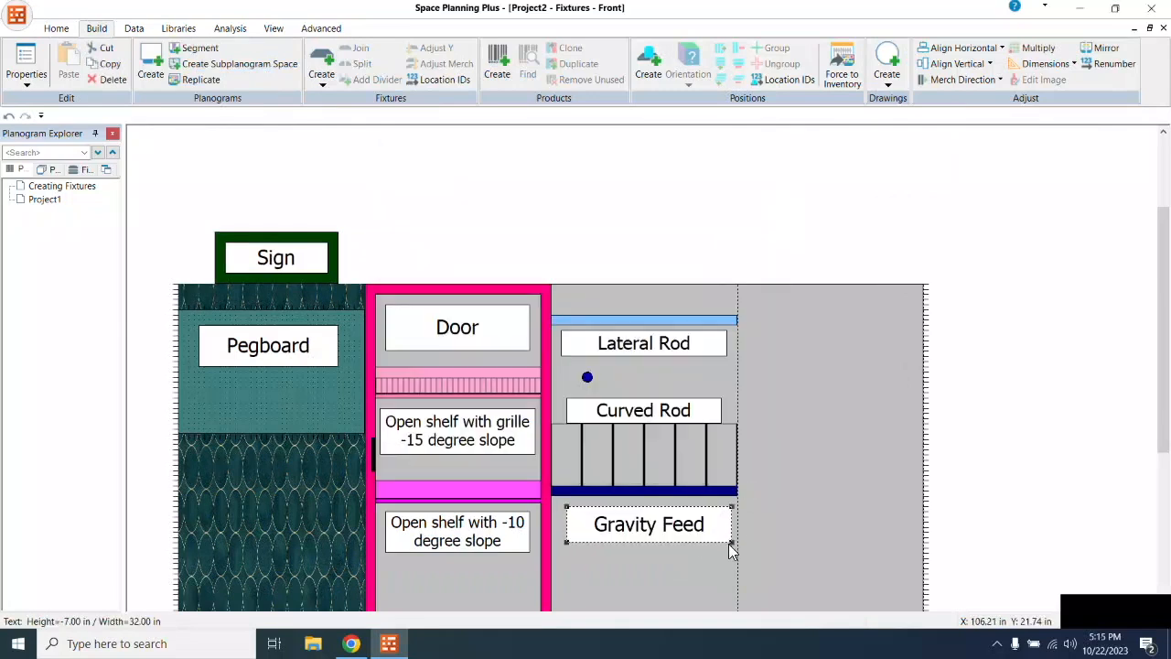
left_click_drag(733, 541, 727, 532)
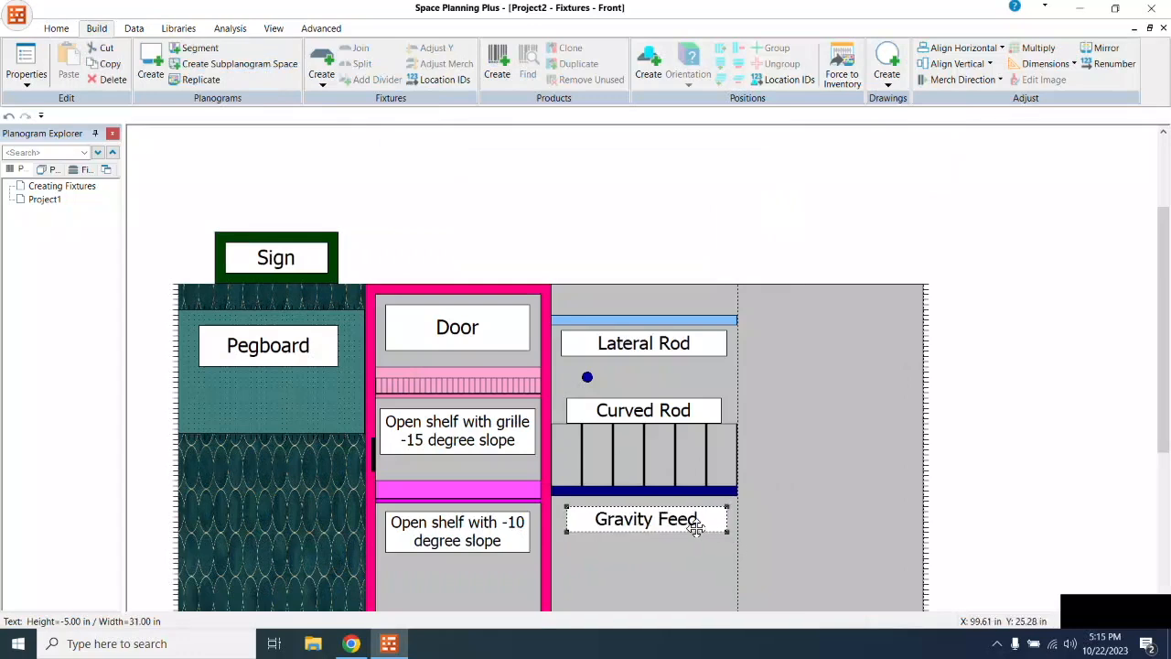
Step: Start a shelf fixture named "Shelf 3", 36 in wide and 20 in deep
left_click_drag(1163, 428, 1163, 451)
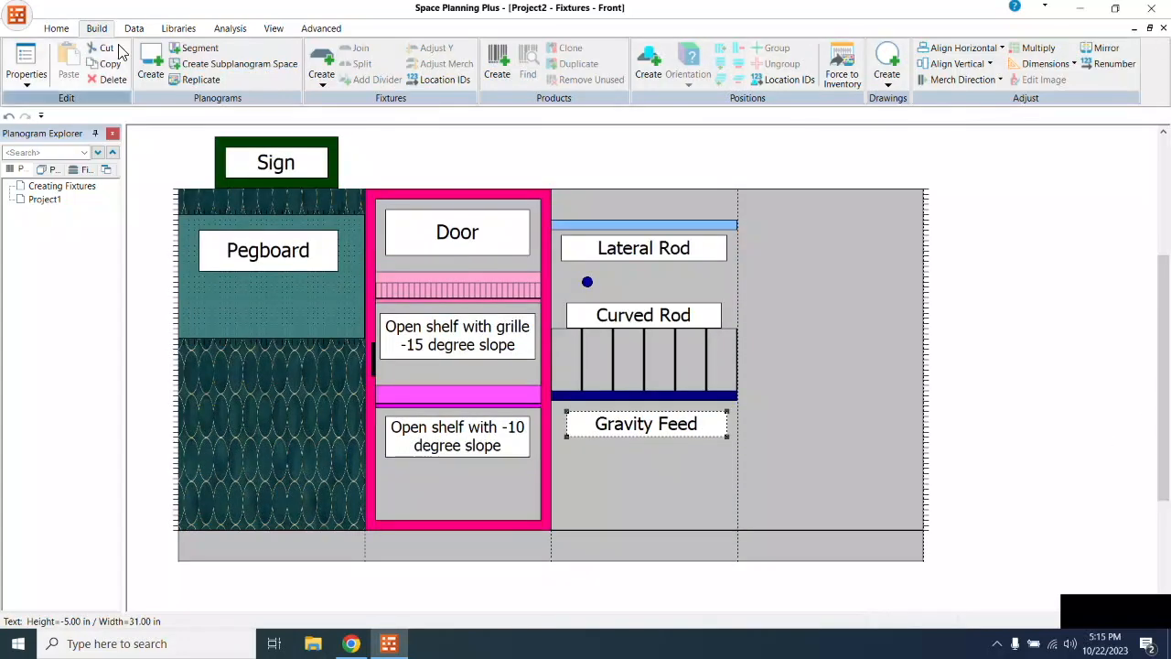
left_click(325, 56)
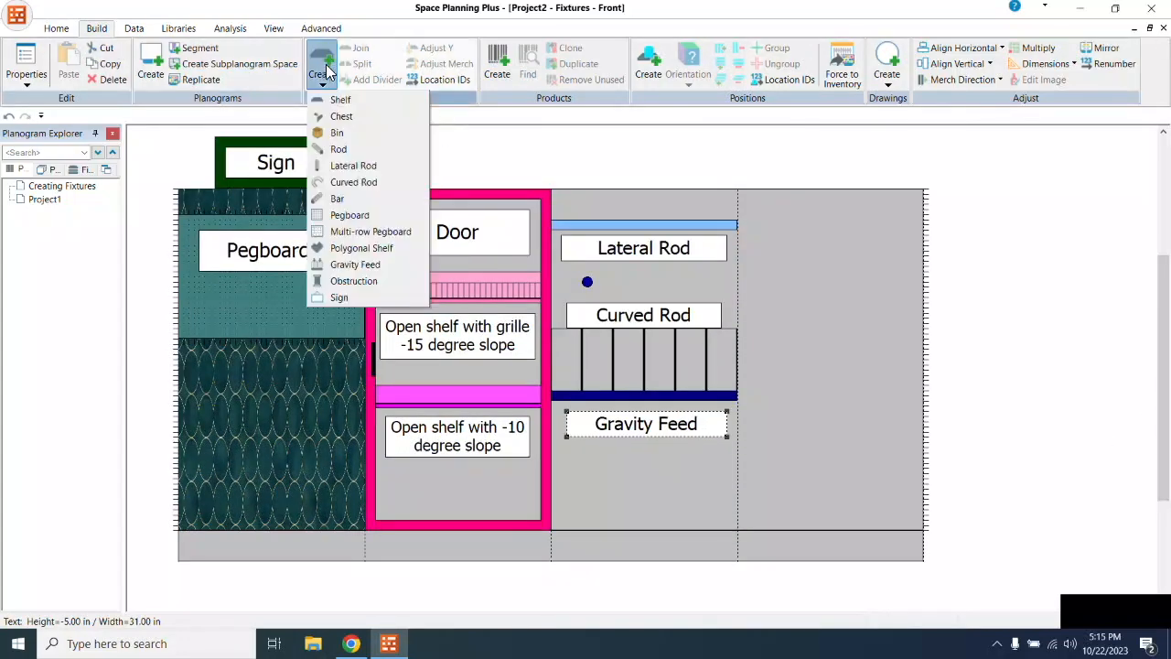
left_click(338, 92)
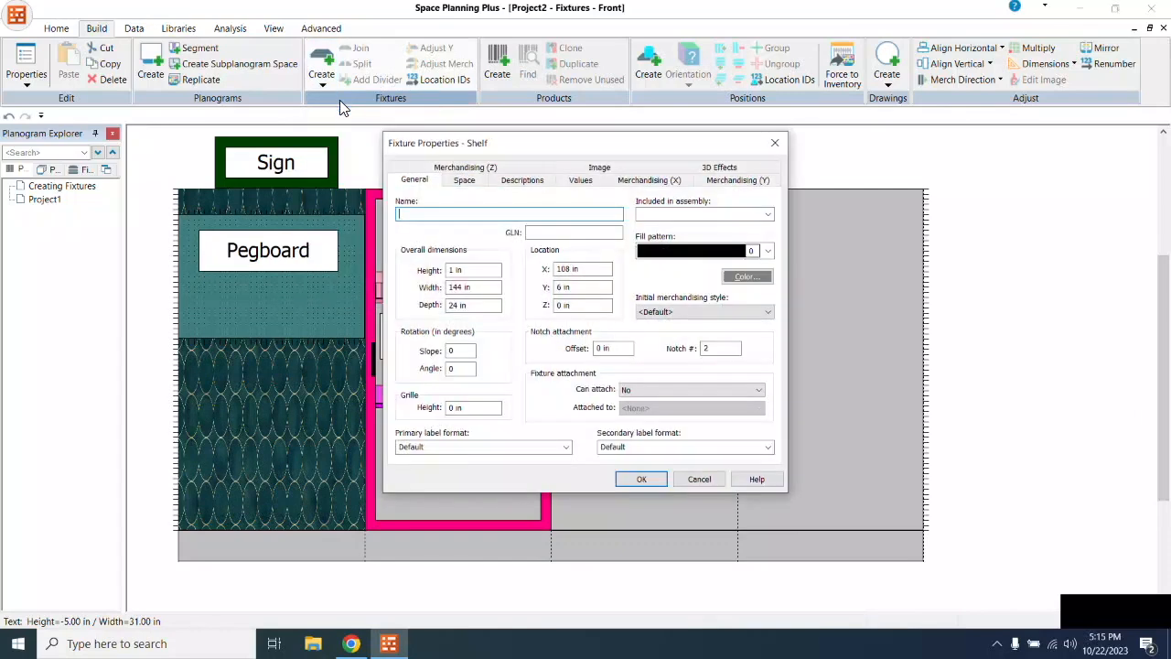
type("Shelf 3")
left_click(461, 289)
double_click(466, 289)
type("3")
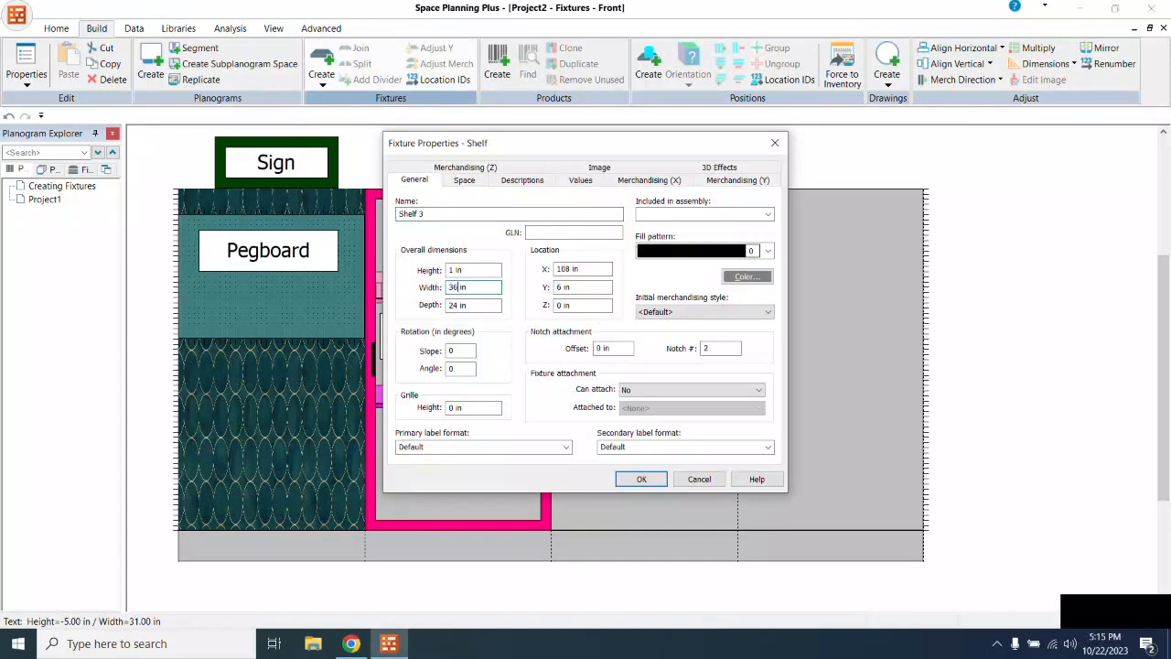
left_click(472, 305)
Step: Color Shelf 3 light cyan, create it and move it below the Gravity Feed label at X 72 in, Y 12 in
left_click(739, 276)
left_click(505, 238)
left_click(436, 422)
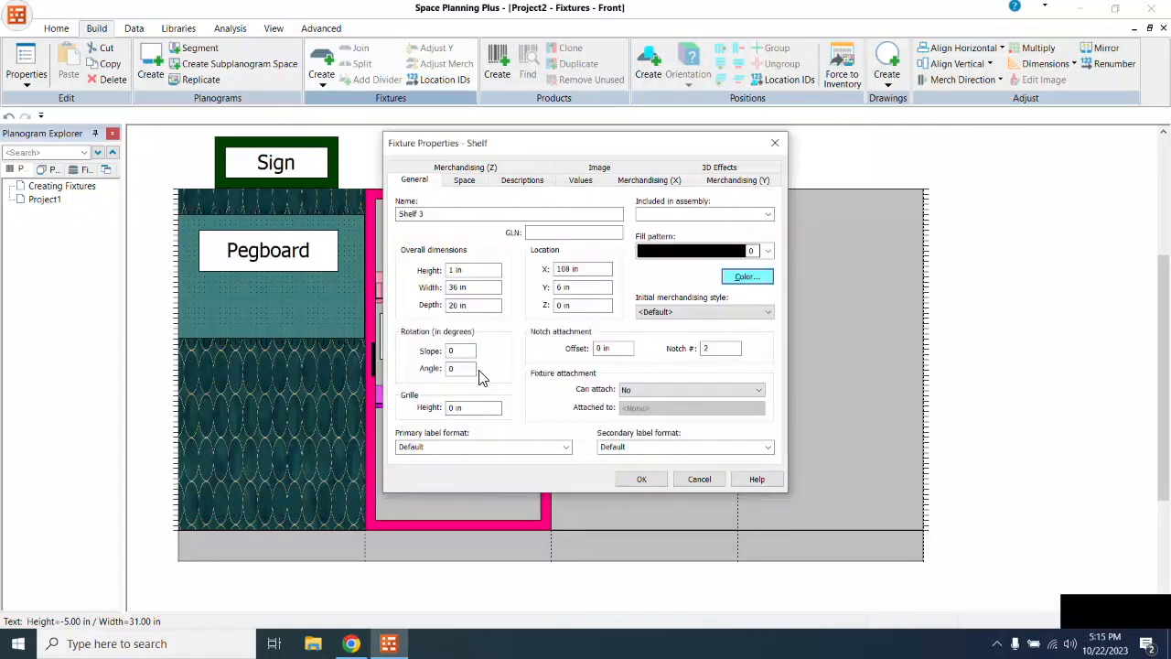
left_click(644, 479)
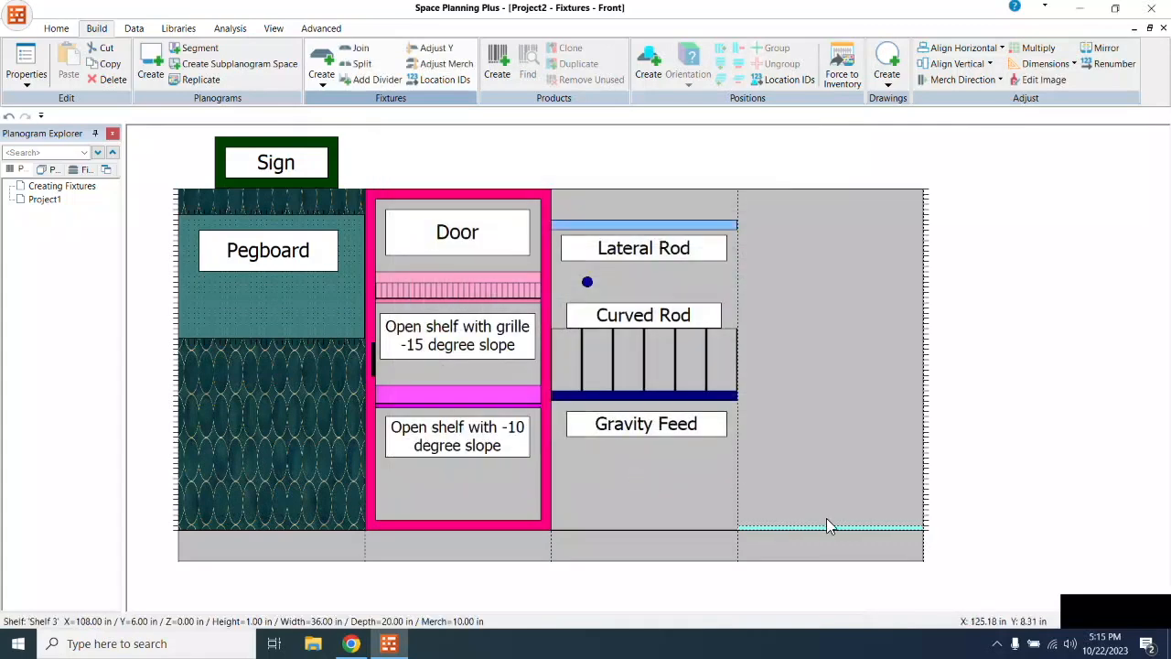
left_click_drag(823, 531, 640, 498)
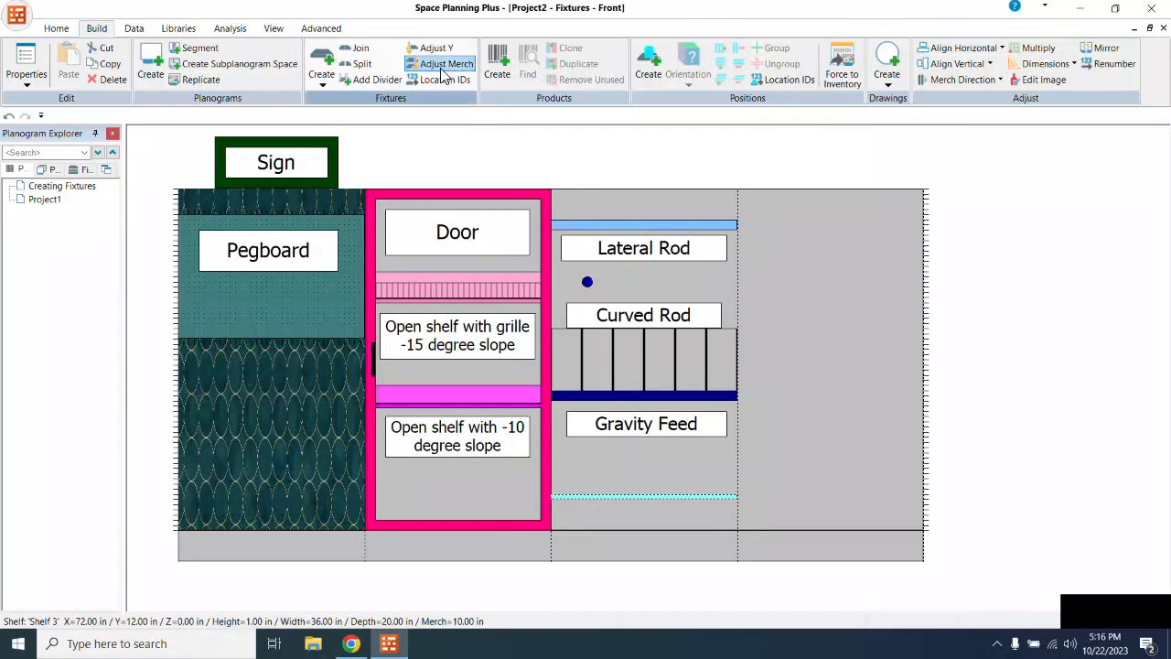
Step: Add a light cyan divider 7 in high at the left end of Shelf 3
left_click(374, 80)
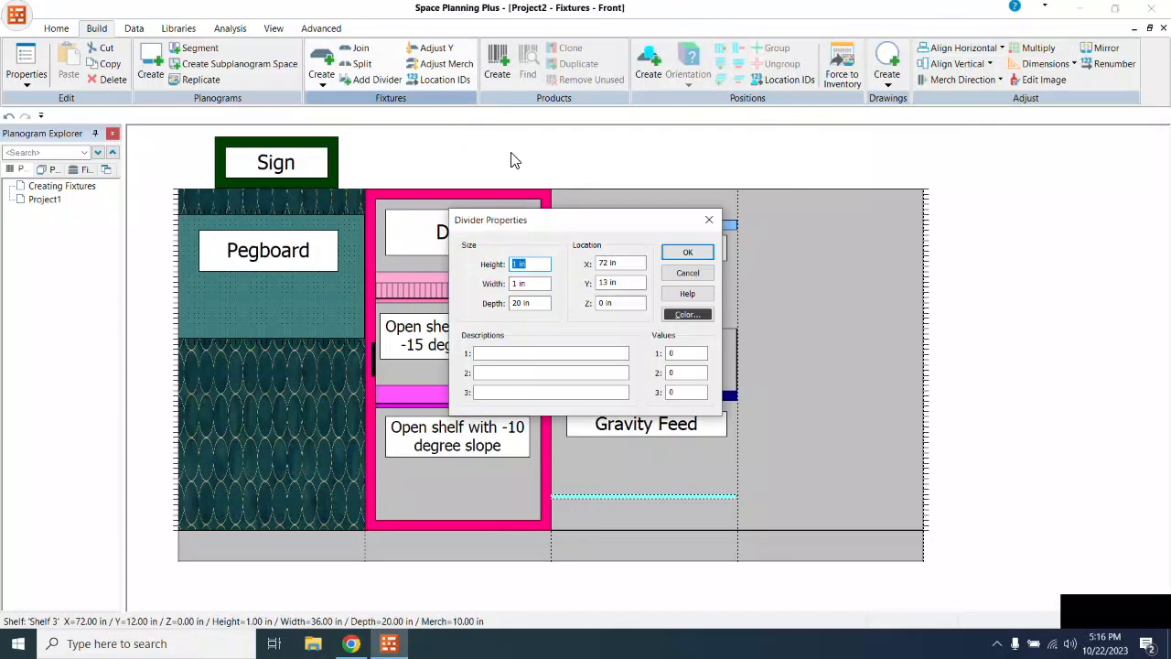
type("7")
left_click(683, 313)
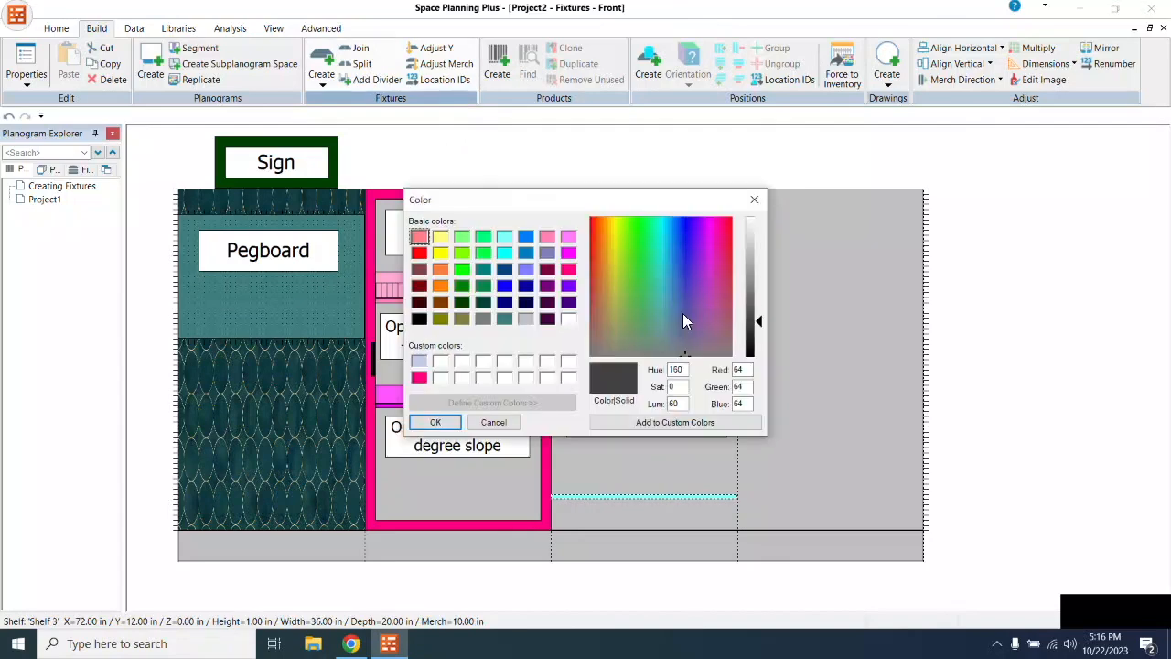
left_click(504, 236)
left_click(438, 422)
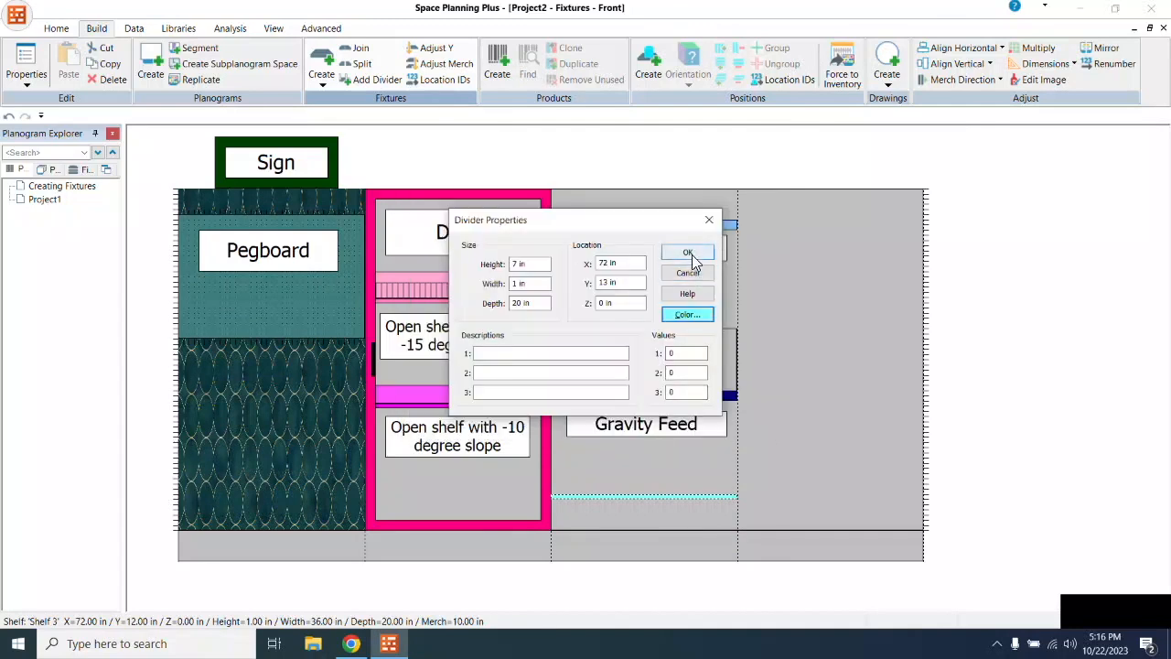
left_click(689, 255)
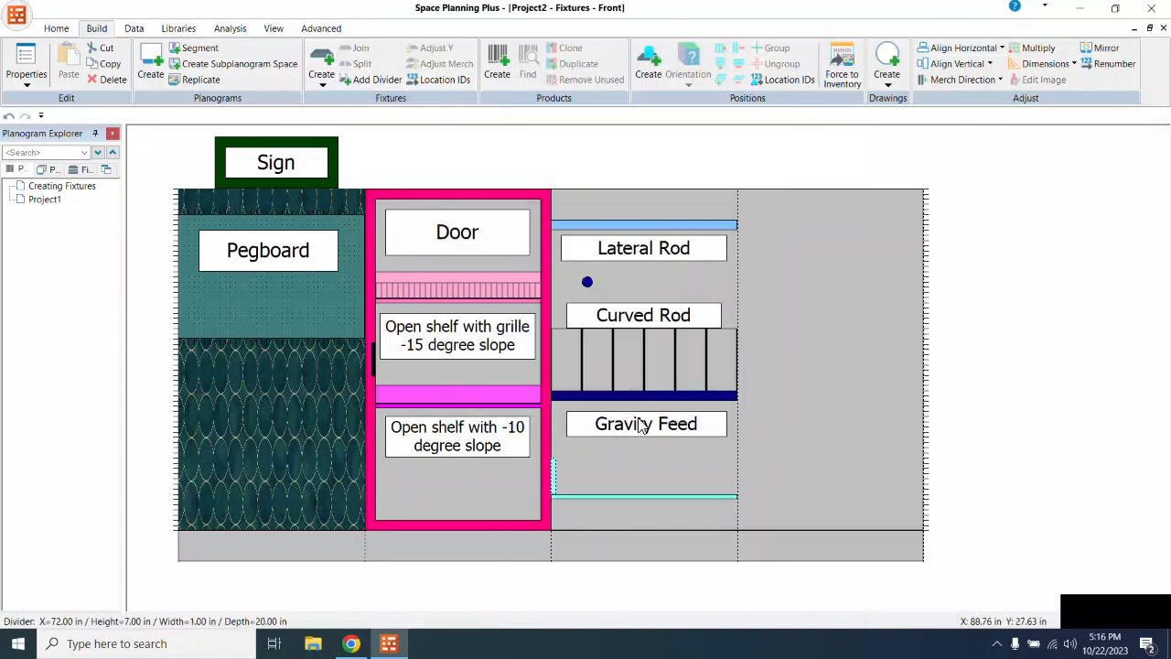
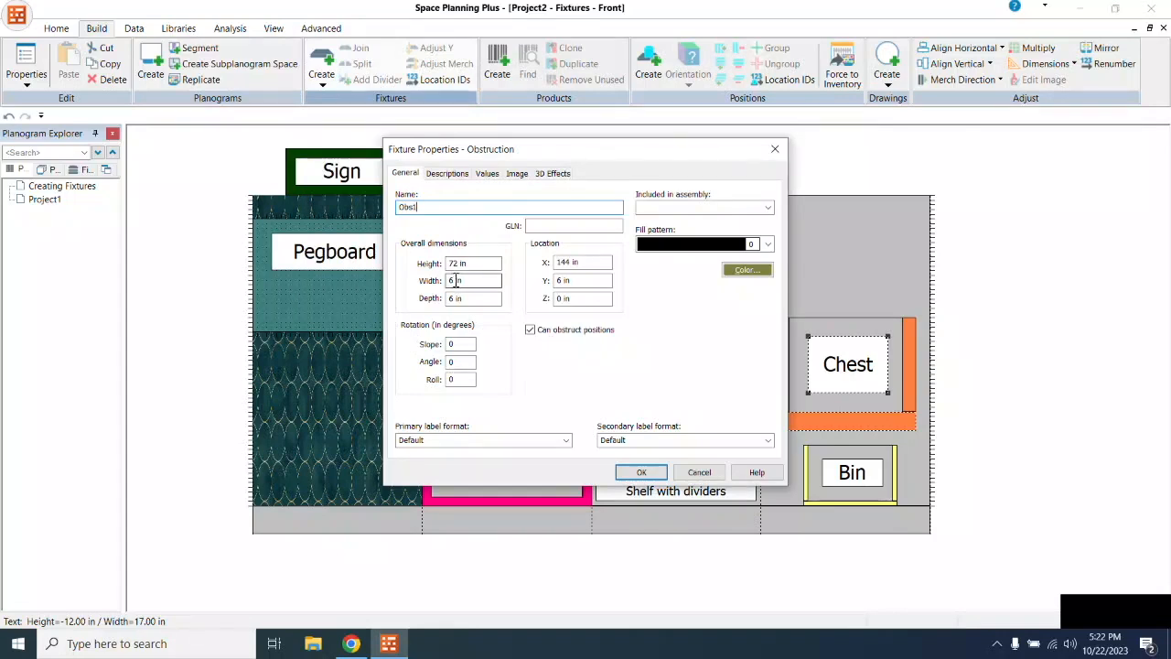
Step: Set the width of the new obstruction "Obs1" to 2 in and its depth to 20 in
key("BackSpace")
type("2")
left_click(450, 298)
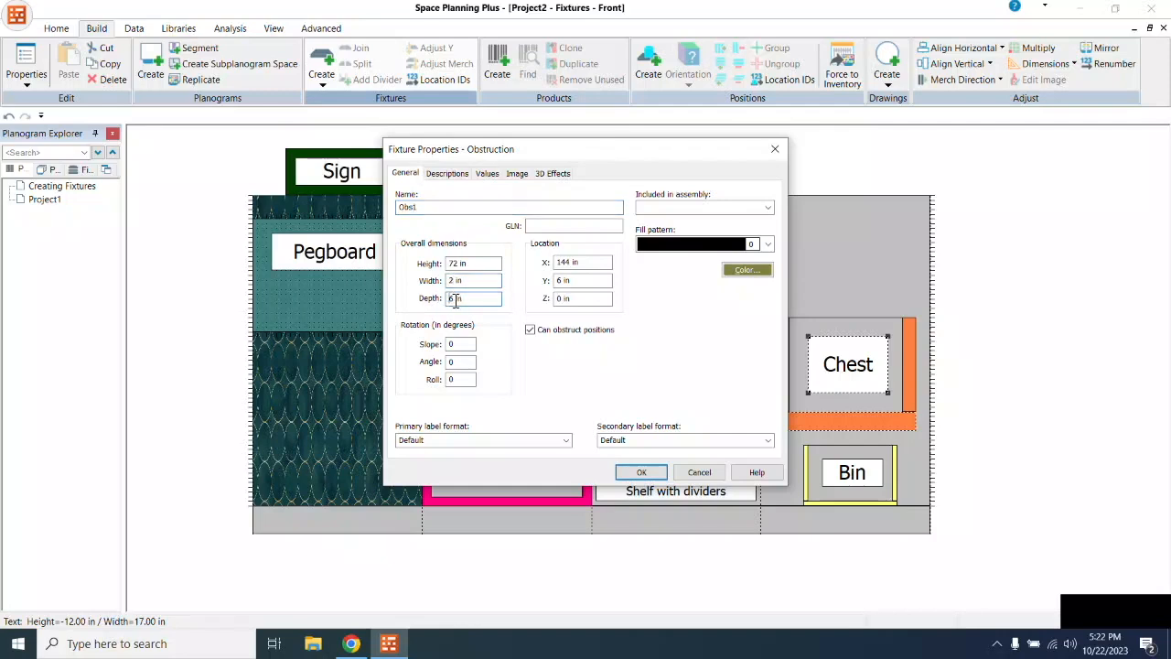
left_click_drag(456, 300, 425, 301)
type("20")
Step: Color the obstruction black, create it at the planogram's right edge and lower it to Y 0 in
left_click(746, 270)
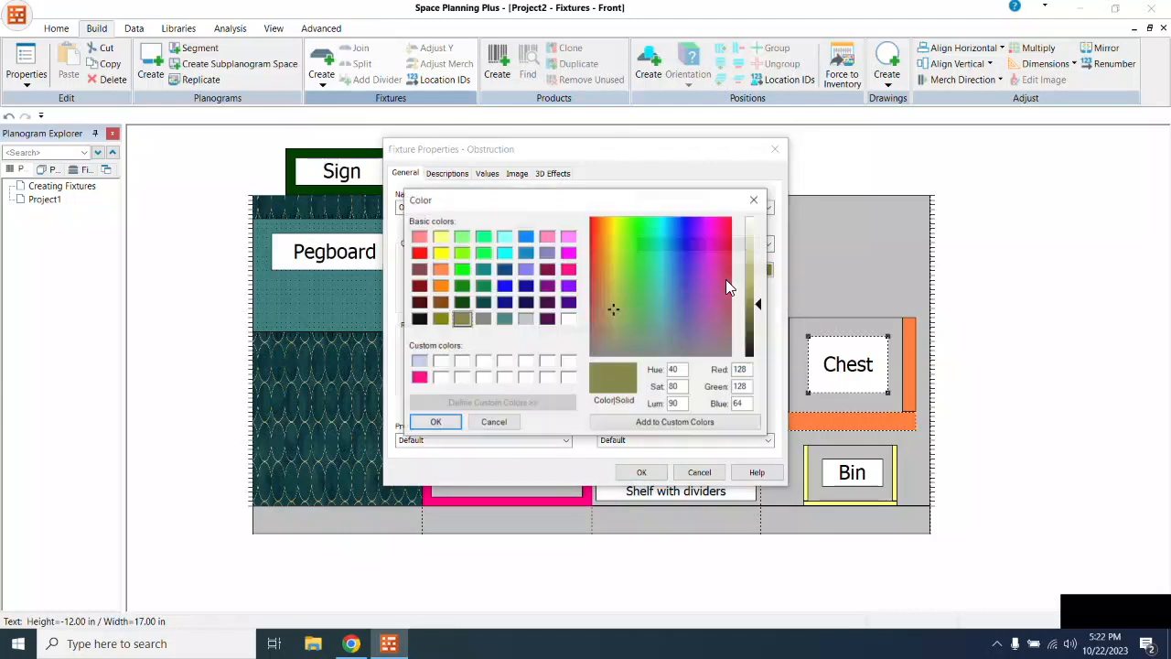
left_click(419, 318)
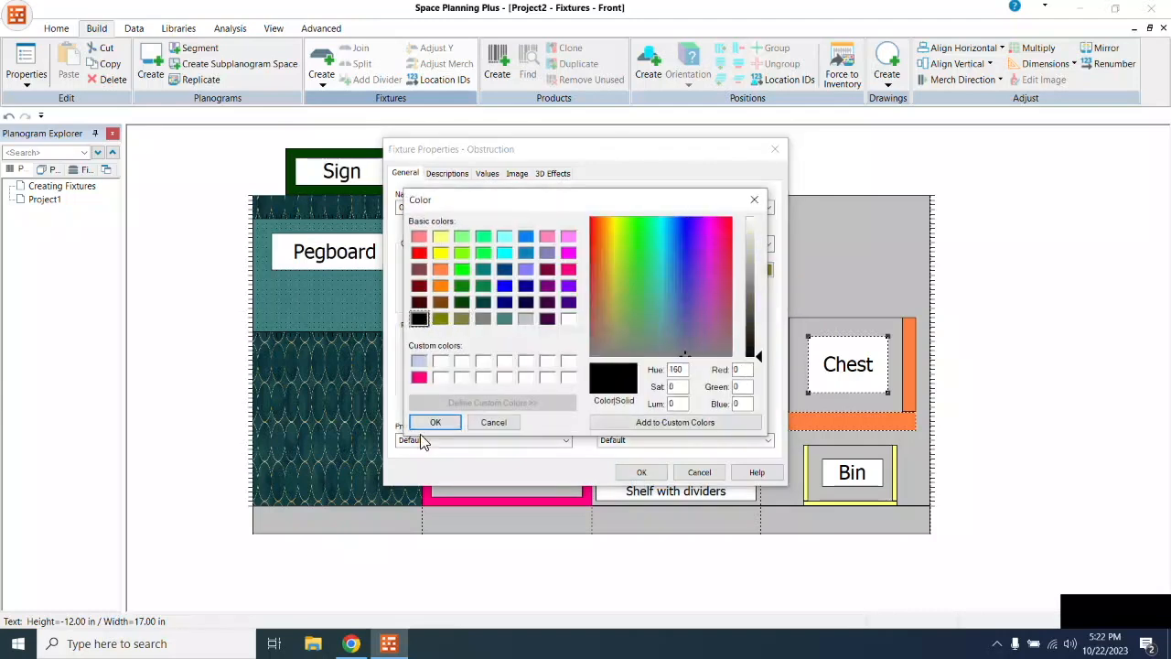
left_click(435, 422)
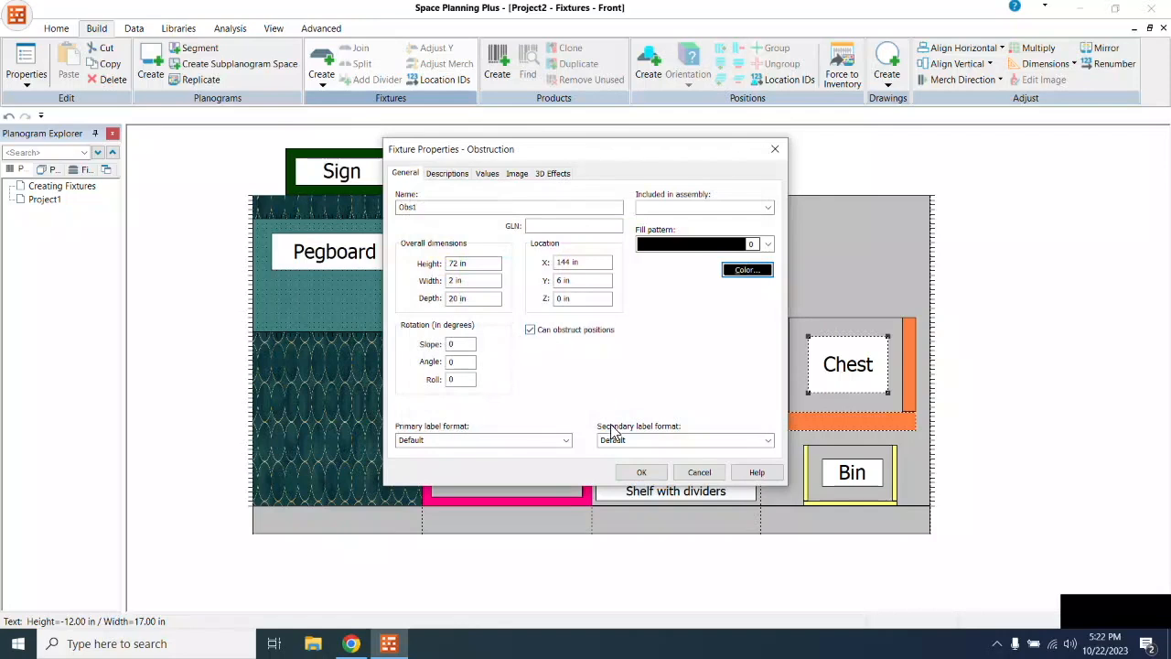
left_click(642, 472)
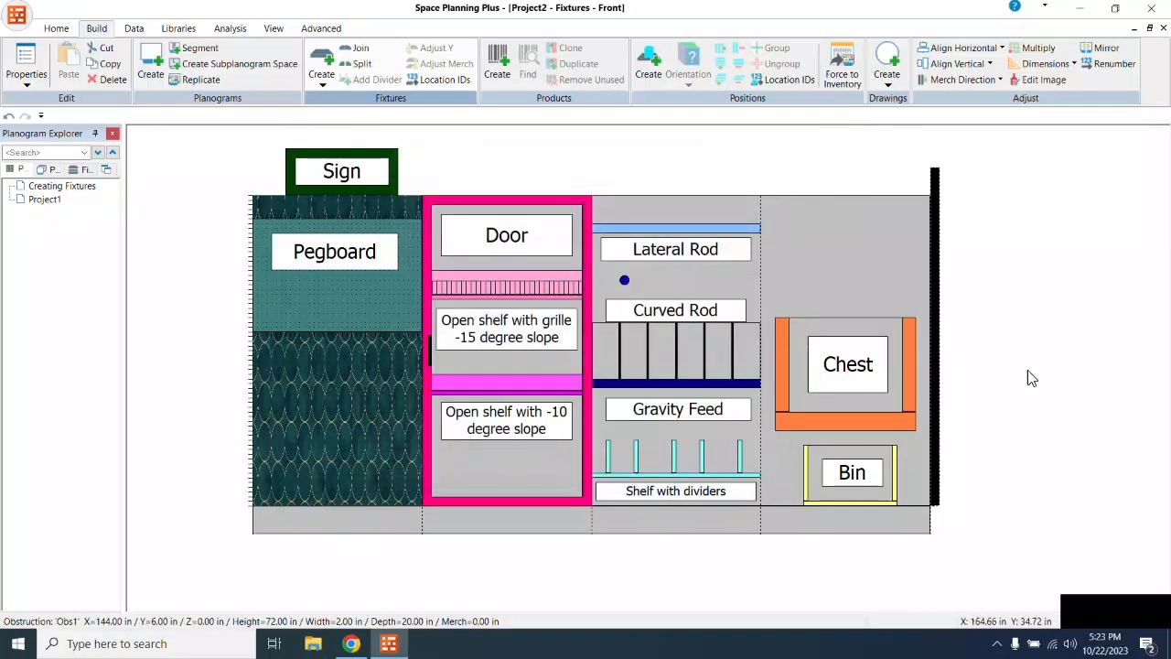
left_click_drag(941, 215, 941, 272)
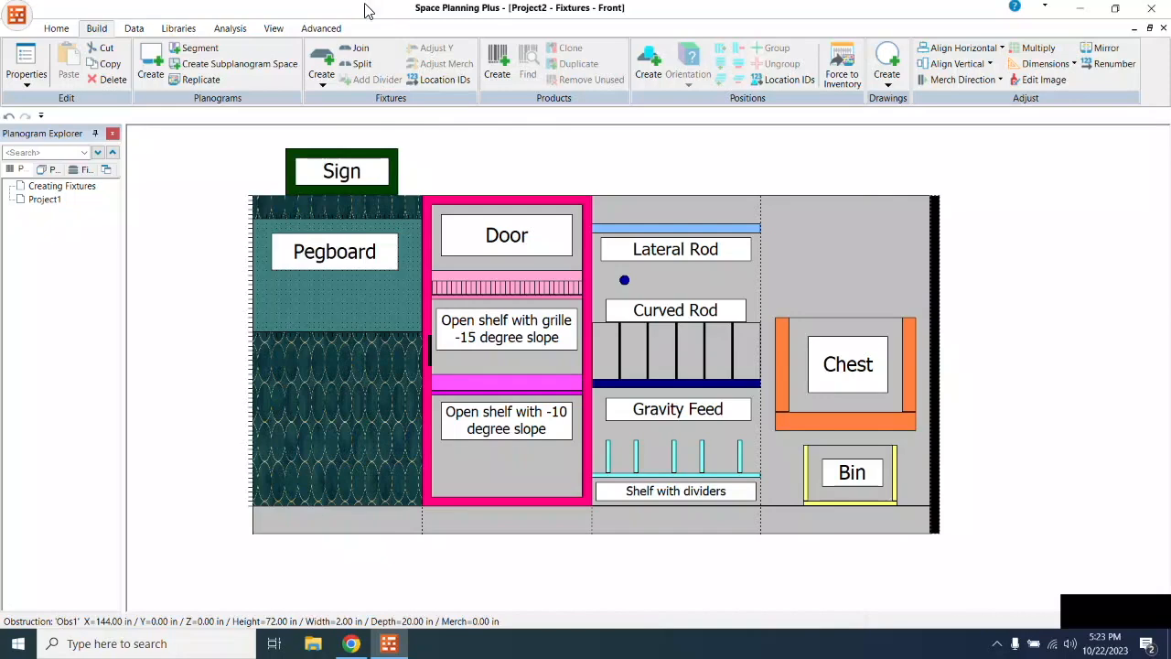
Step: Start a new obstruction named "Obs2" with height 2 in, width 38 in and depth 20 in
left_click(321, 73)
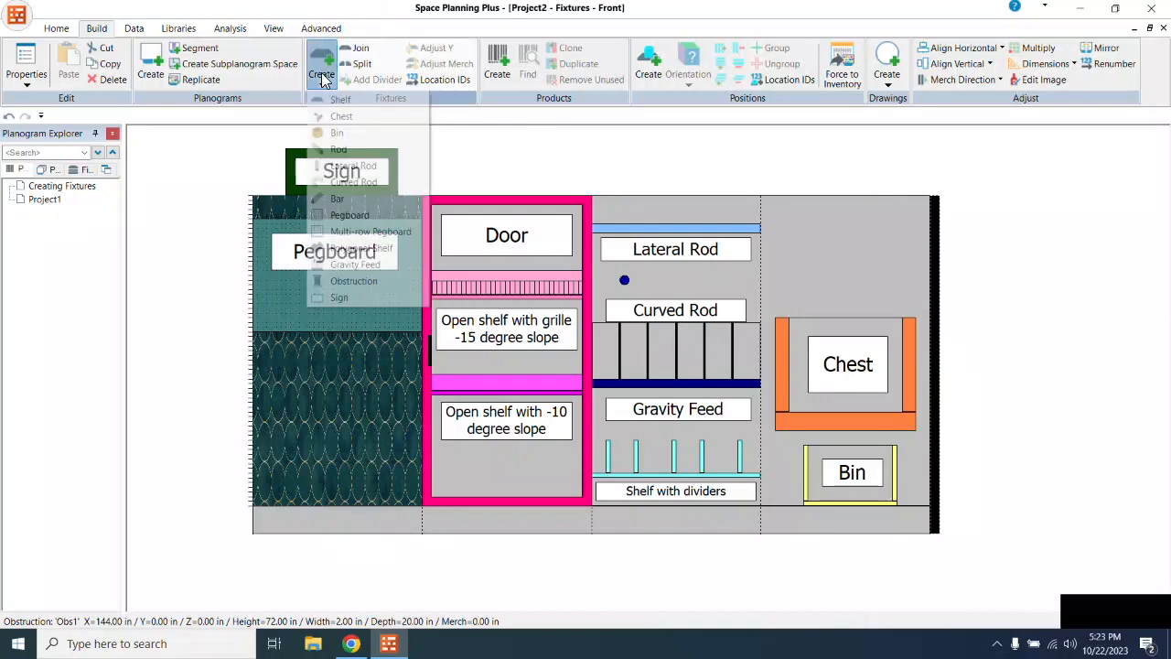
left_click(376, 281)
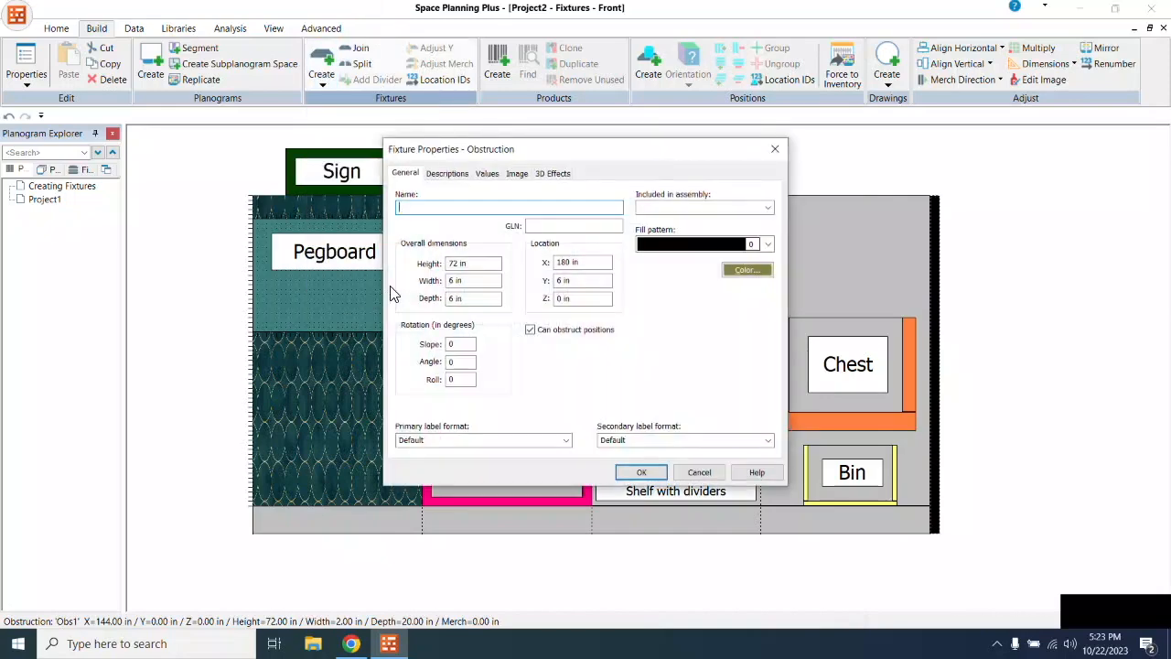
type("Obs2")
left_click(461, 264)
left_click_drag(460, 263, 426, 257)
type("2")
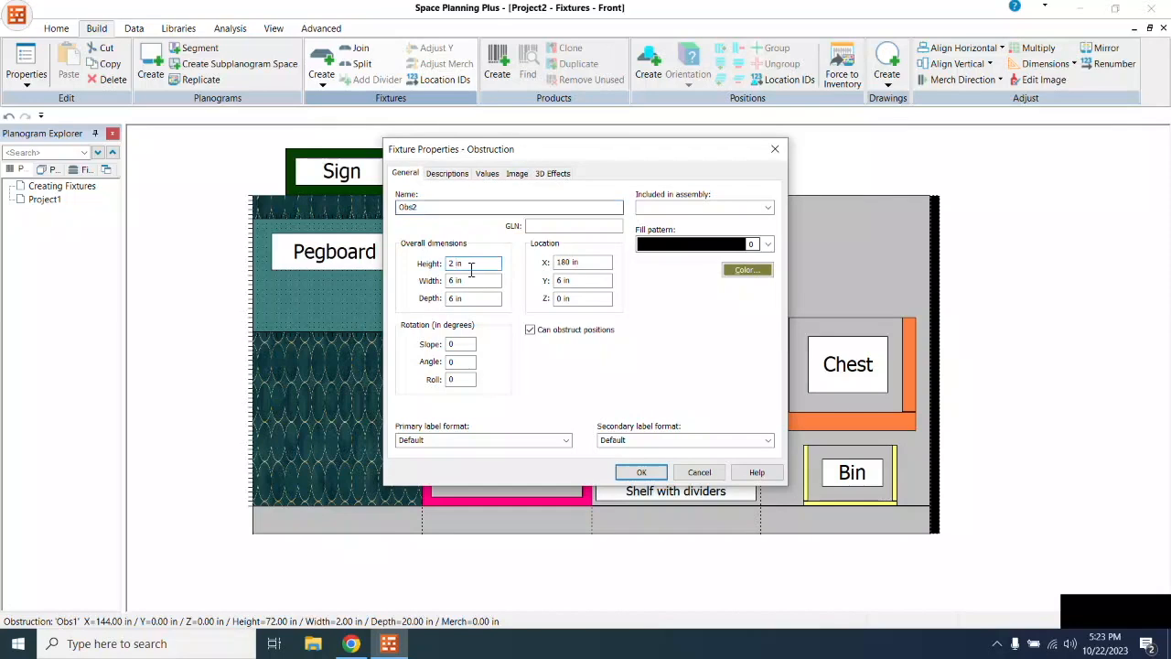
left_click_drag(455, 281, 428, 280)
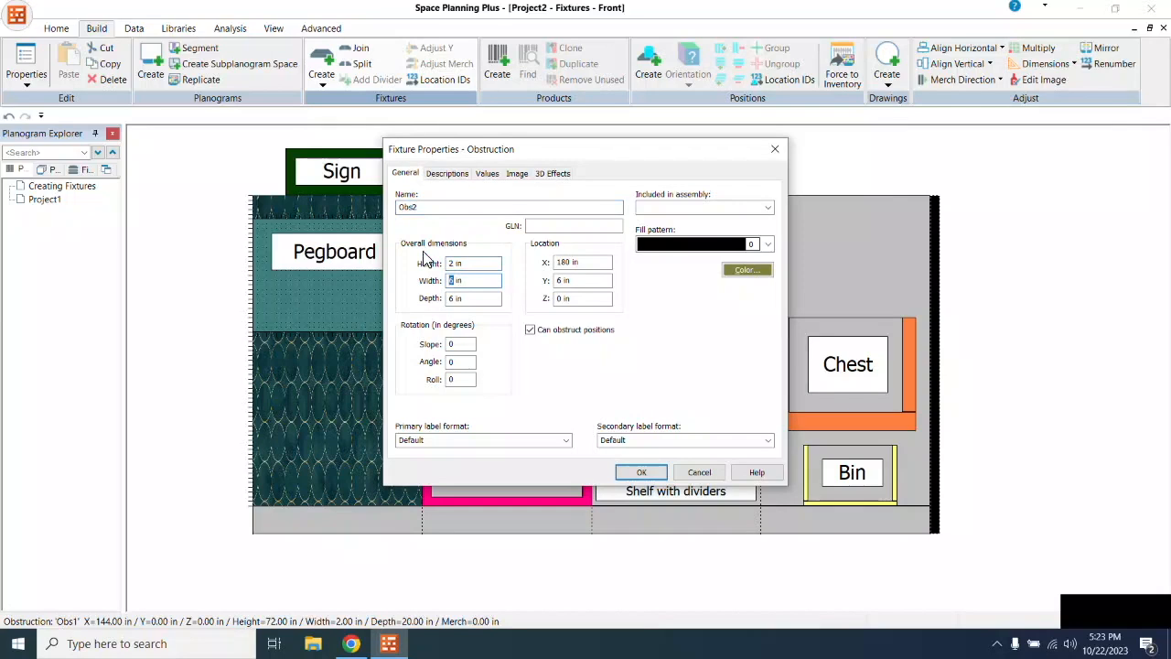
type("38")
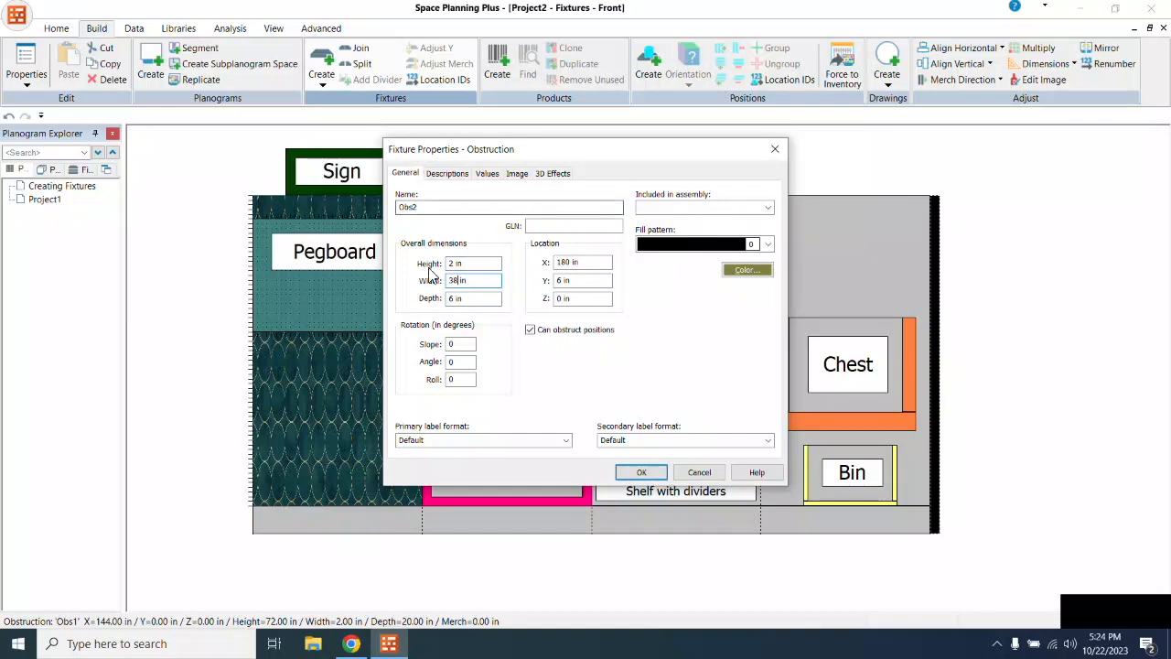
left_click_drag(455, 300, 431, 304)
type("20")
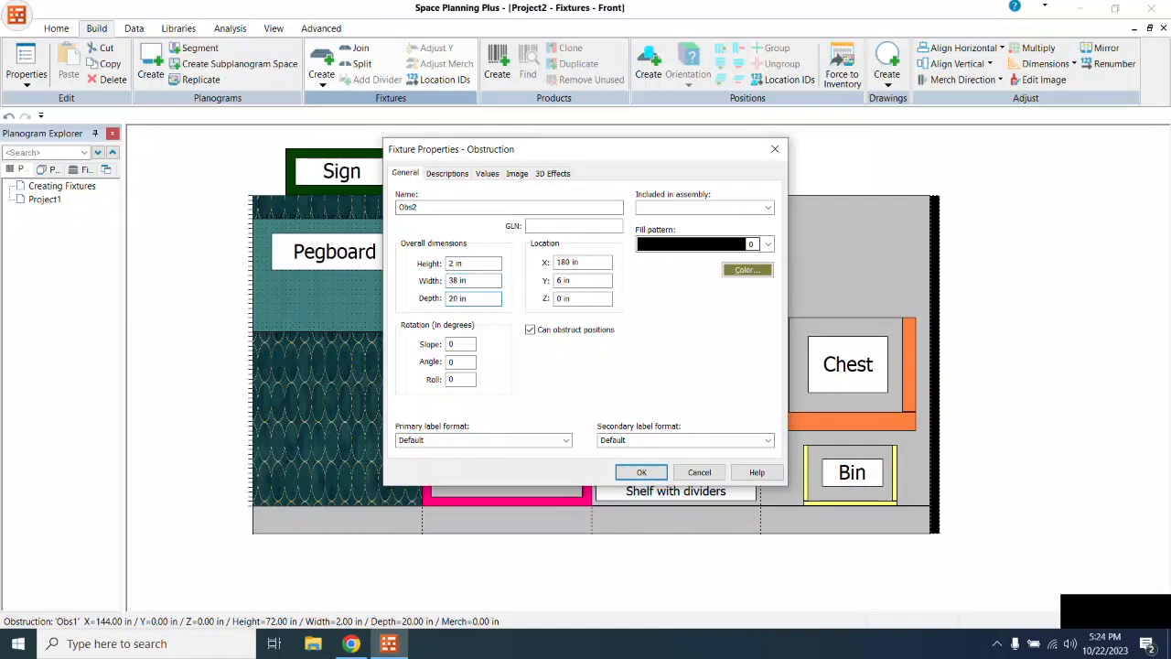
Step: Color Obs2 black, create it and place it across the top of the fourth segment, meeting the vertical obstruction
left_click(747, 270)
left_click(420, 319)
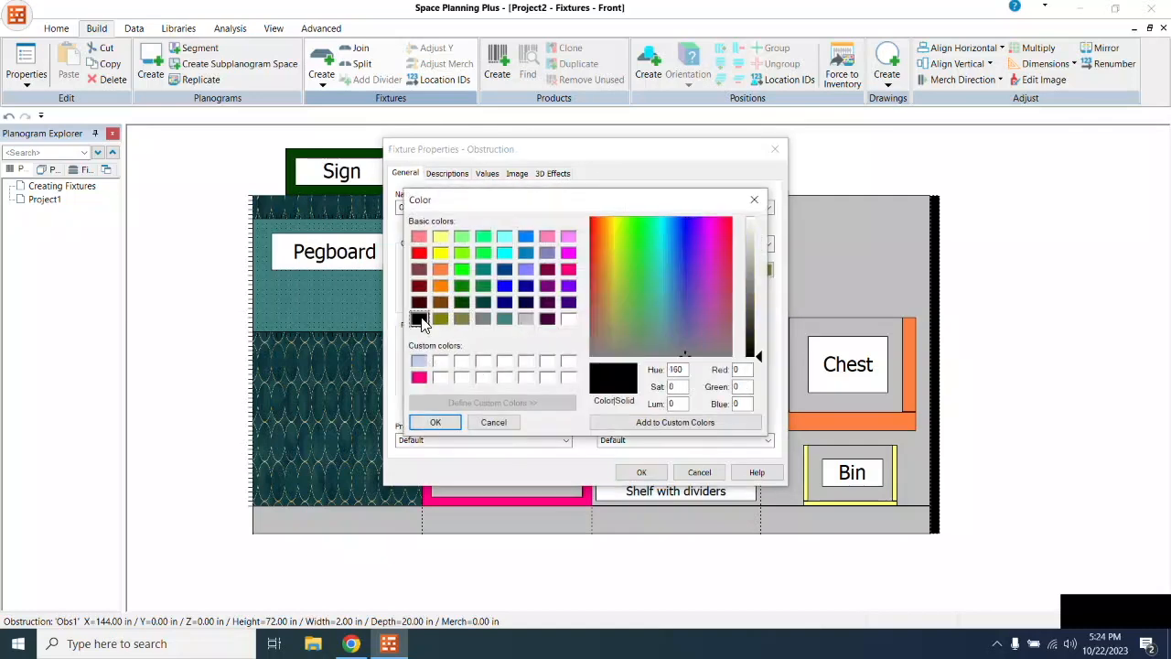
left_click(458, 422)
left_click(639, 472)
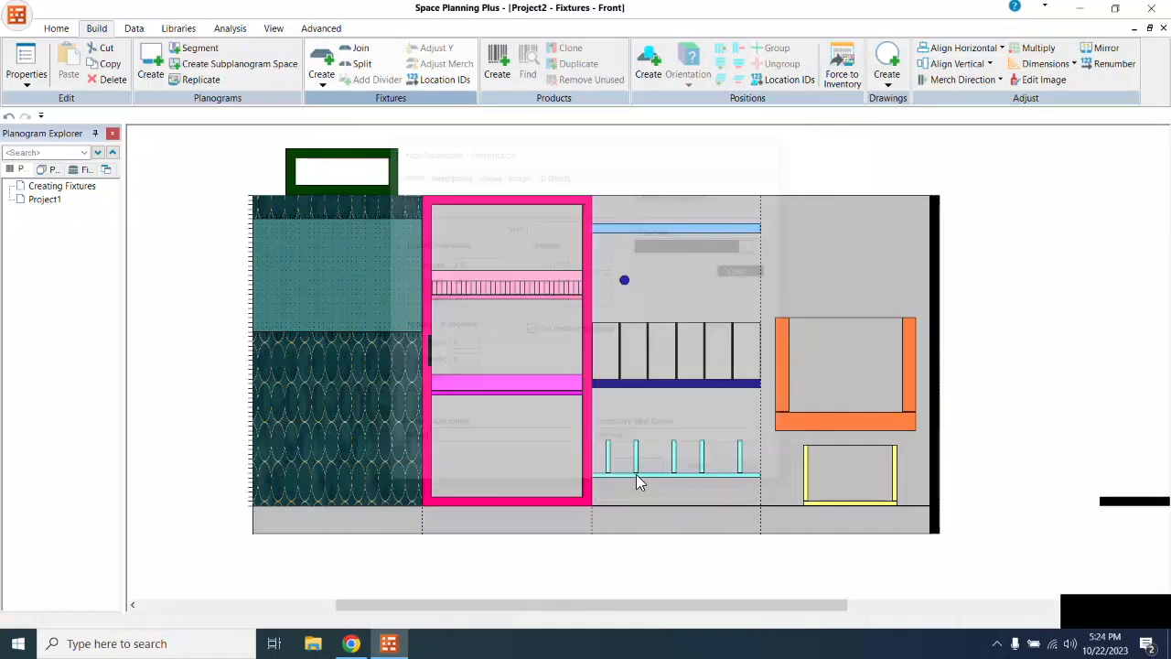
left_click_drag(1145, 501, 807, 202)
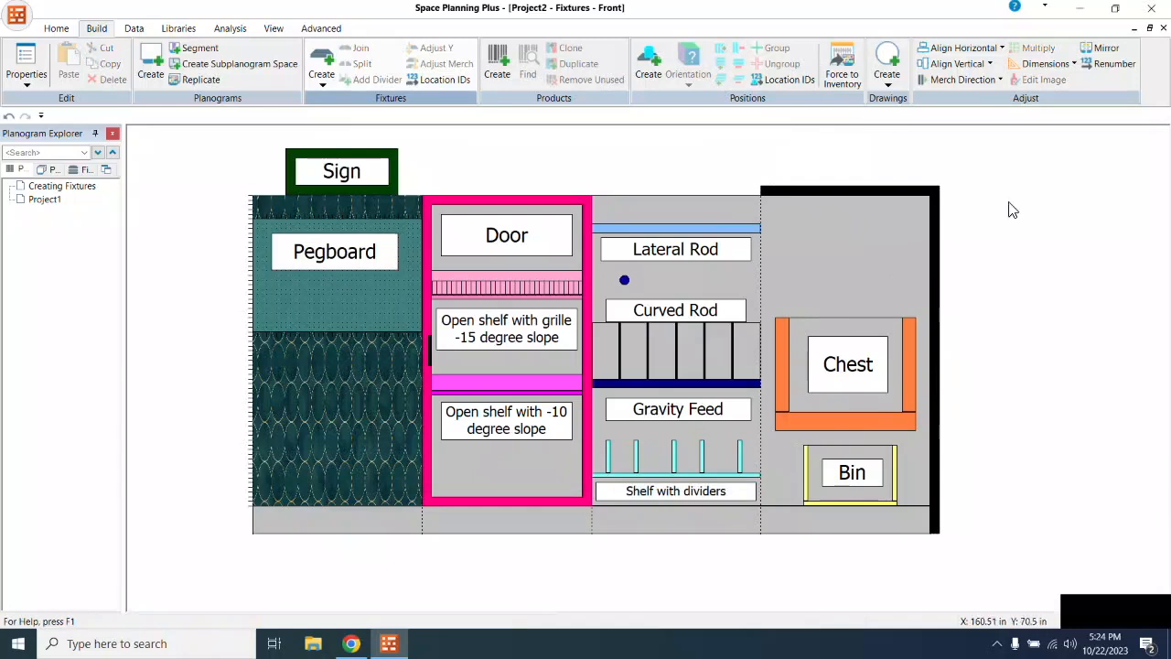
Step: Start a new obstruction named "Obs3" with height 66 in, width 2 in and depth 20 in
left_click(322, 74)
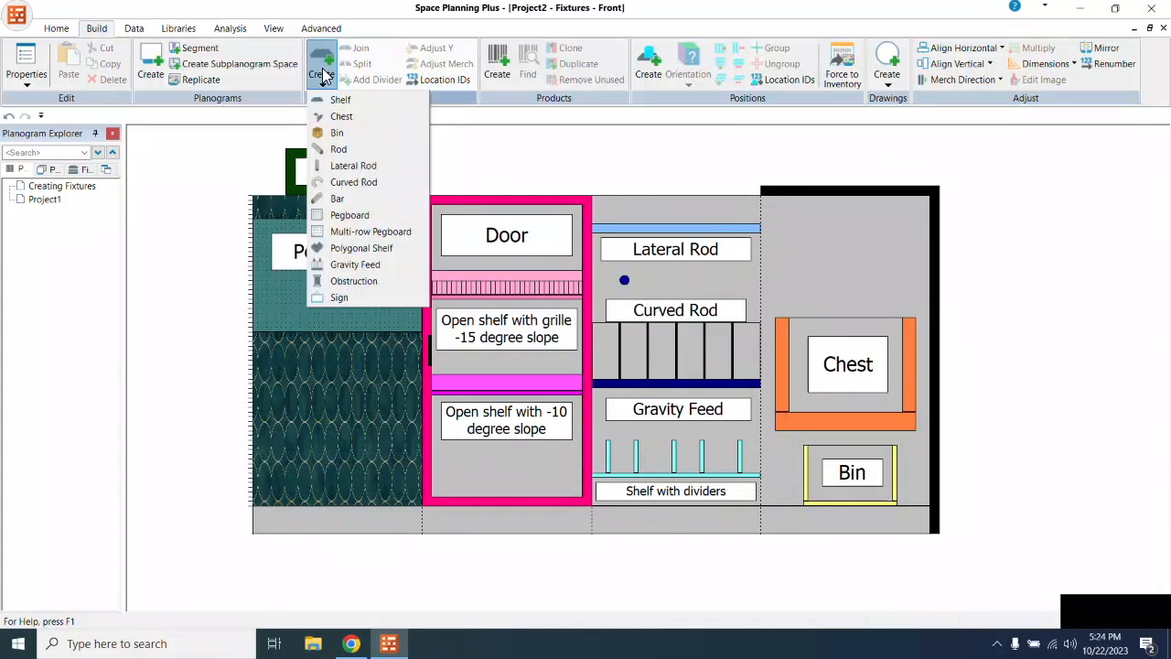
left_click(342, 278)
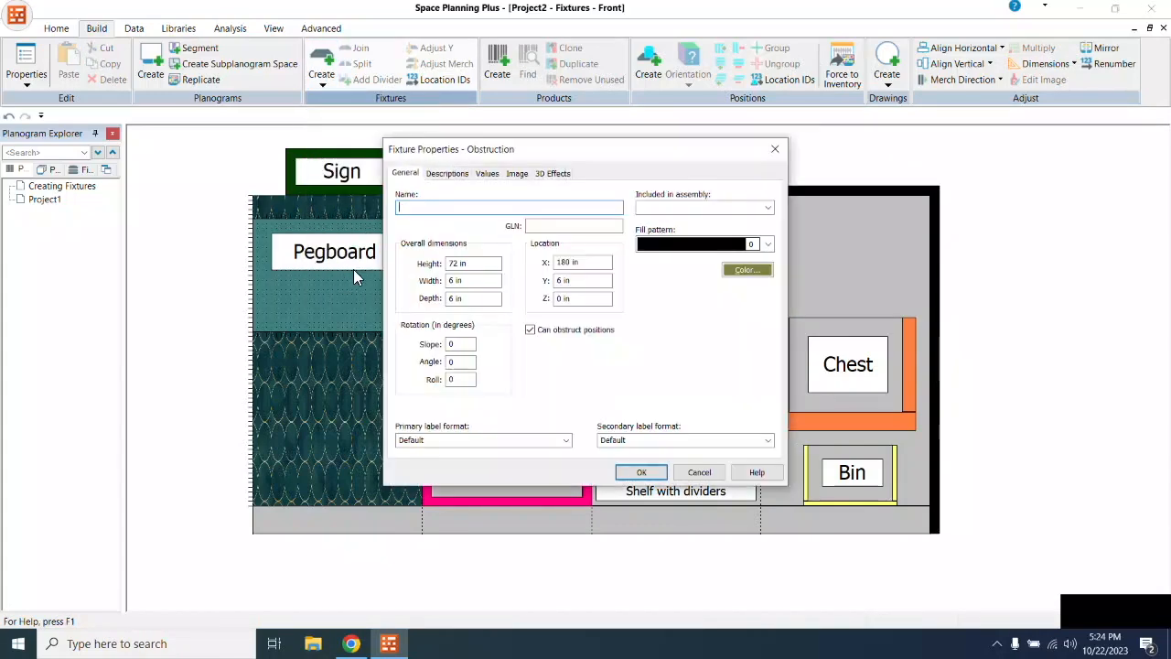
type("Obs3")
left_click_drag(463, 262, 417, 266)
type("66")
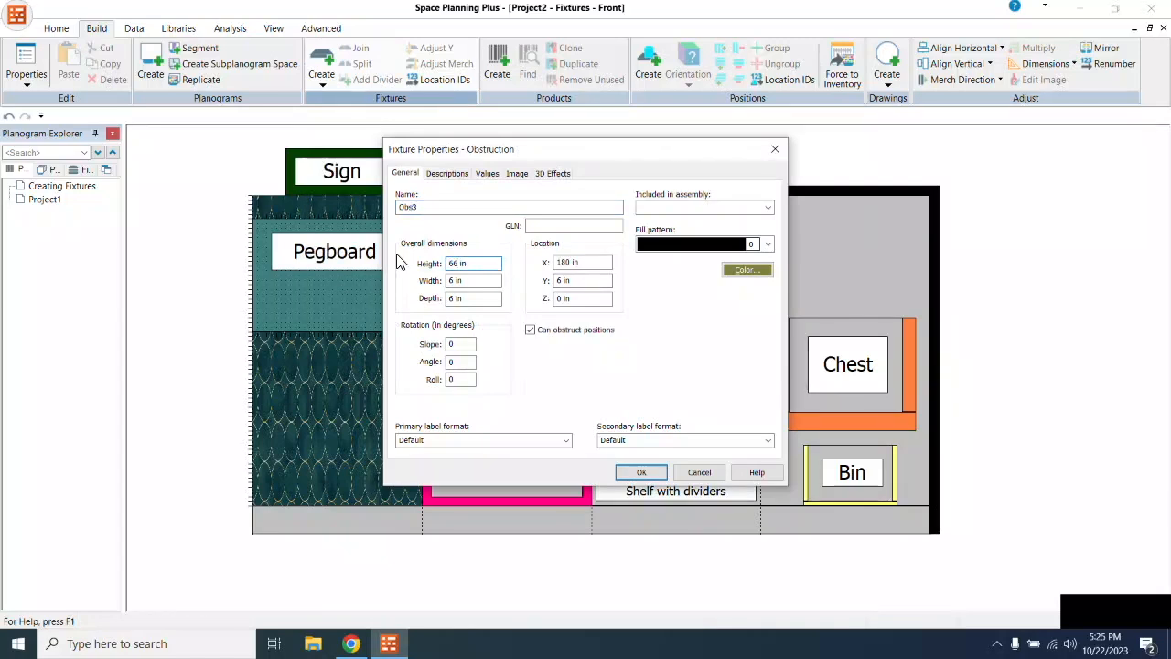
double_click(454, 281)
double_click(454, 299)
type("2")
Step: Color Obs3 black, create it and place it at the left edge of the fourth segment, at X 108 in, Y 6 in
left_click(748, 270)
left_click(419, 319)
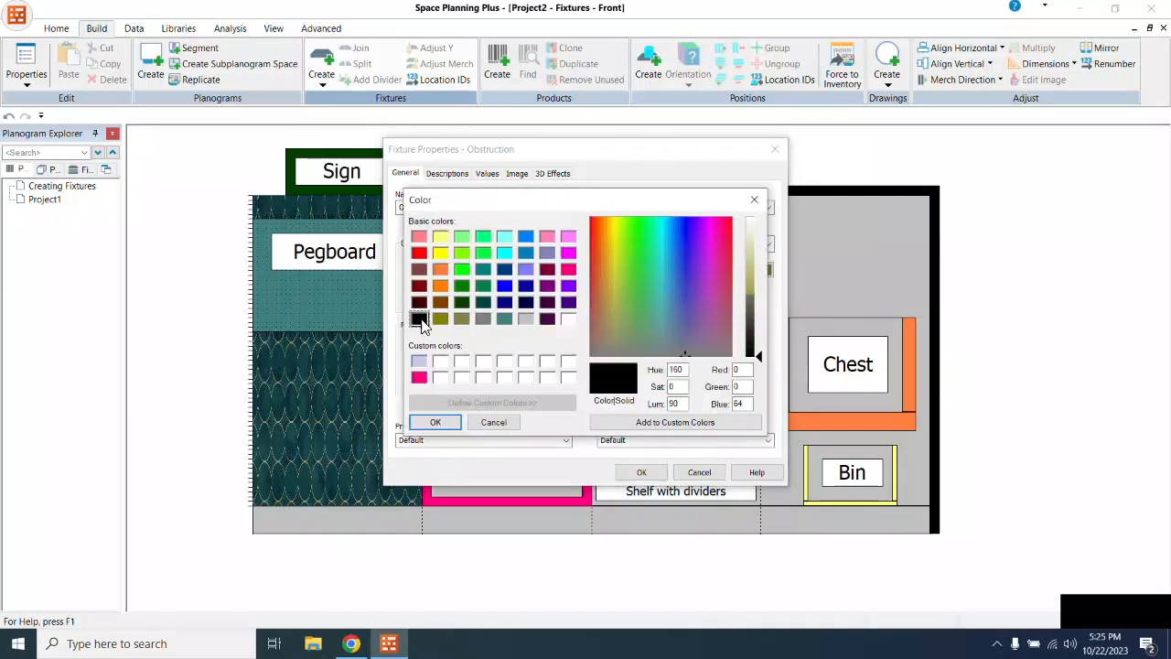
left_click(436, 422)
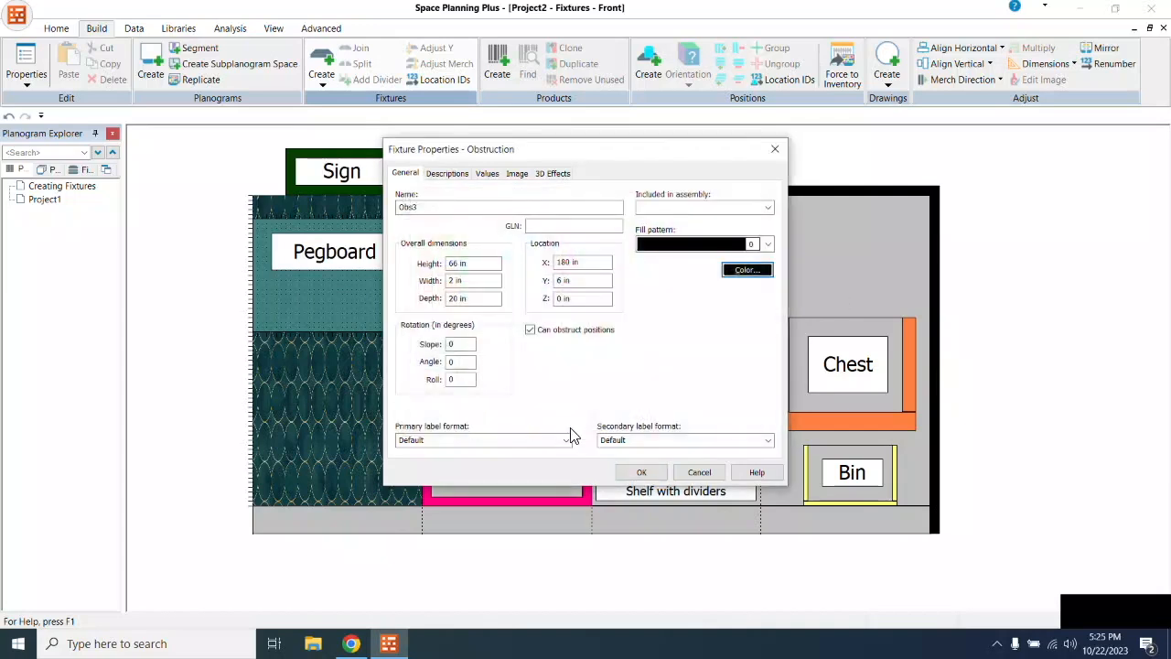
left_click(641, 471)
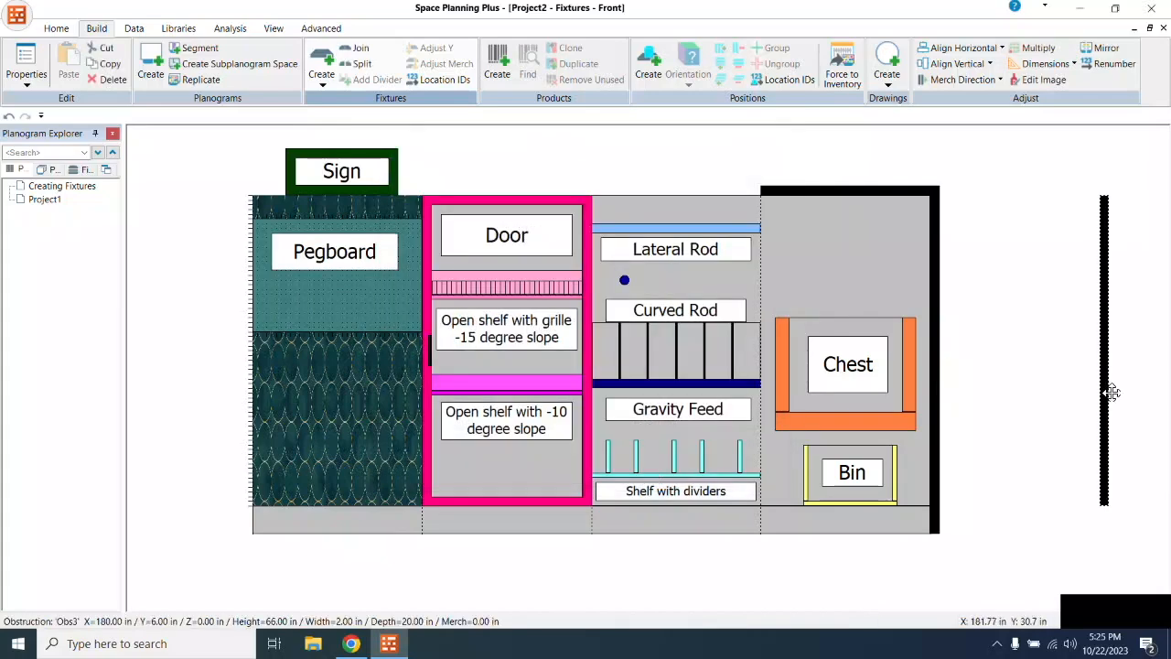
left_click_drag(804, 387, 771, 391)
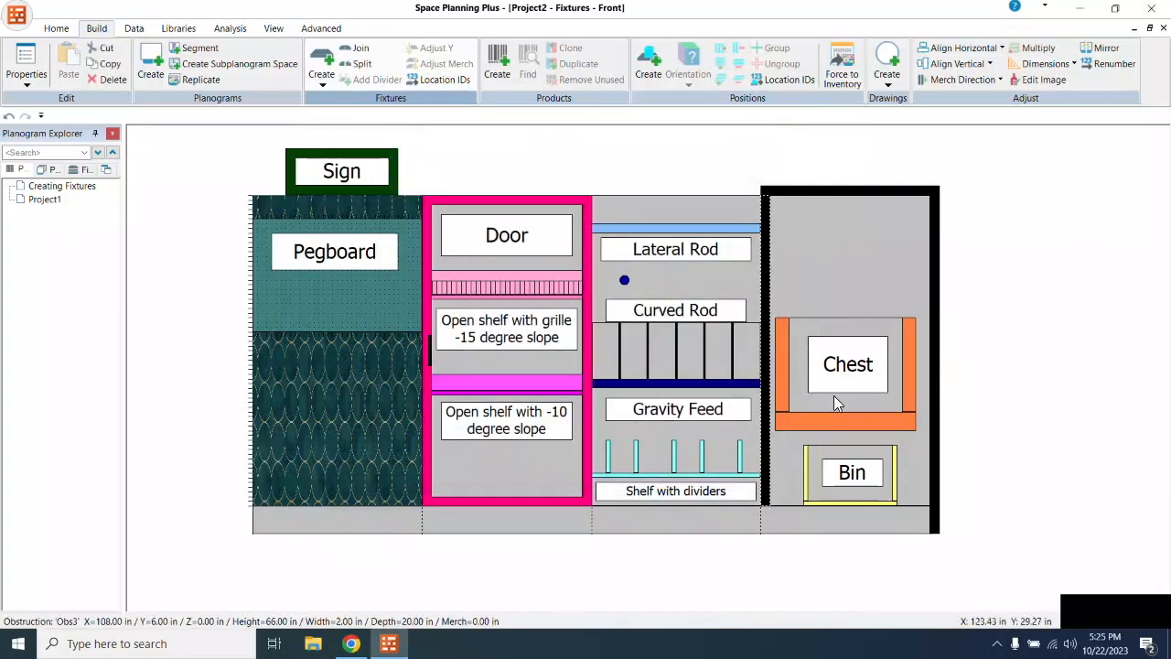
left_click(1100, 392)
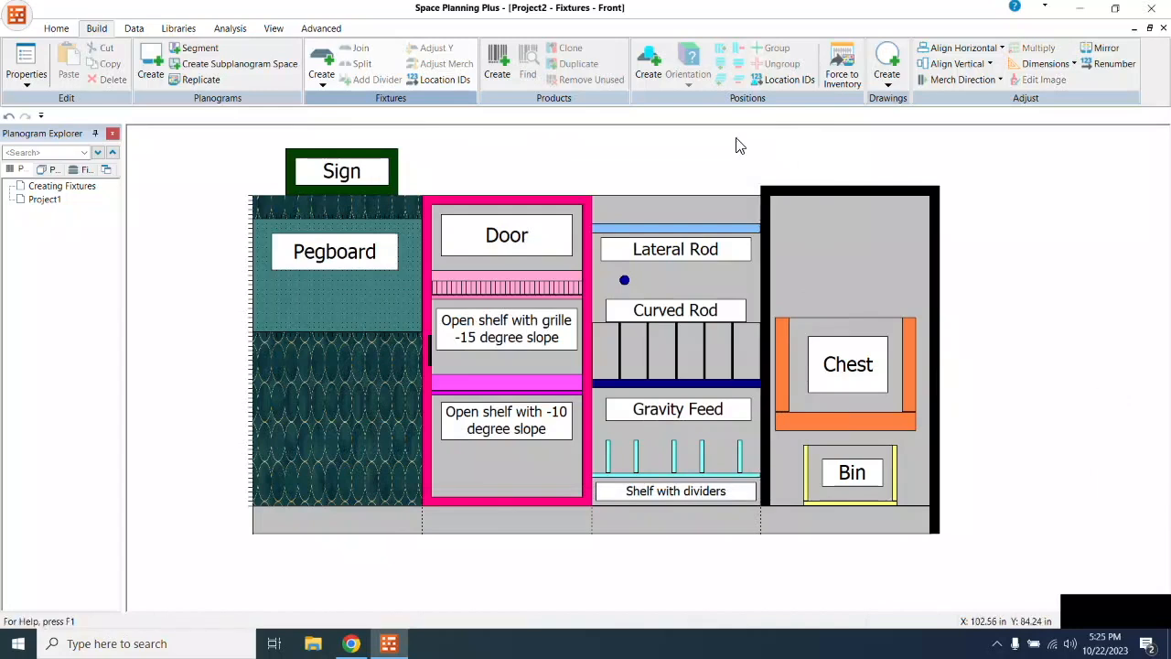
Step: Inspect the planogram in 3D, rotating it to check the obstruction frame and fixtures, and return to the front view
left_click(57, 29)
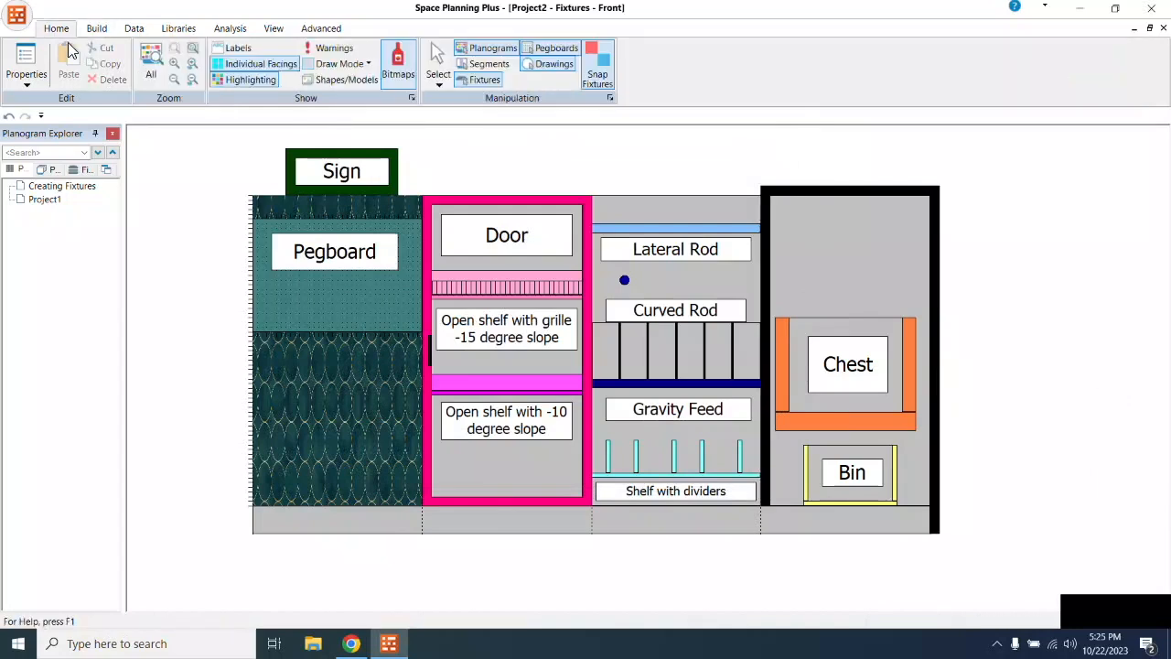
left_click(273, 30)
left_click(111, 62)
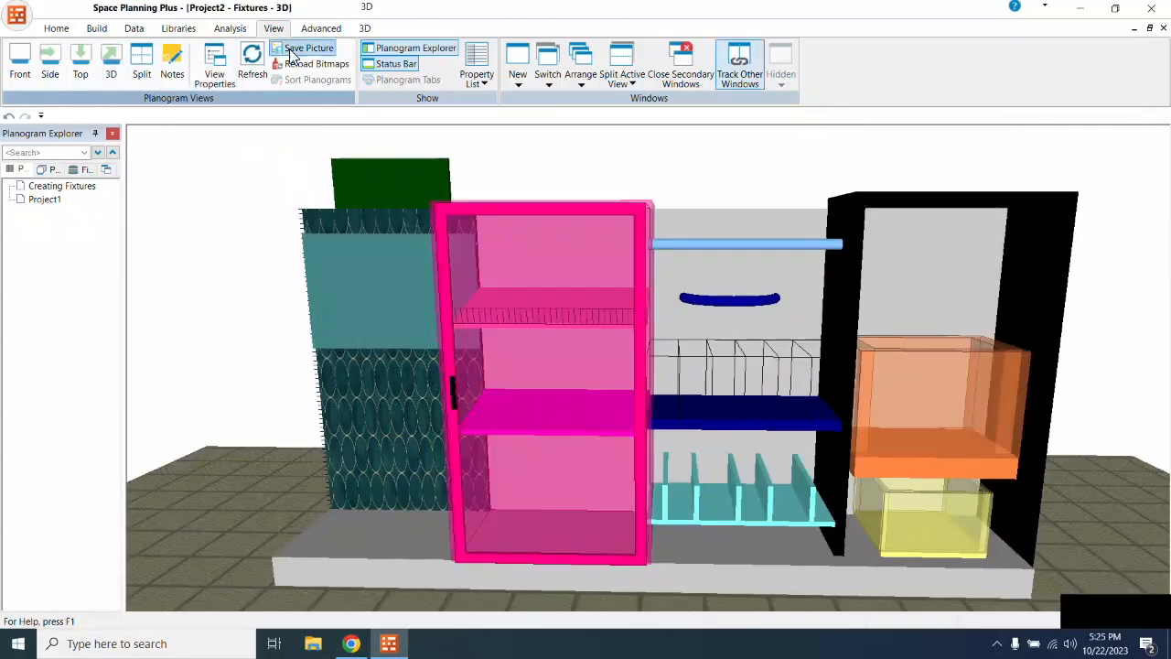
left_click(364, 28)
left_click_drag(297, 196, 303, 139)
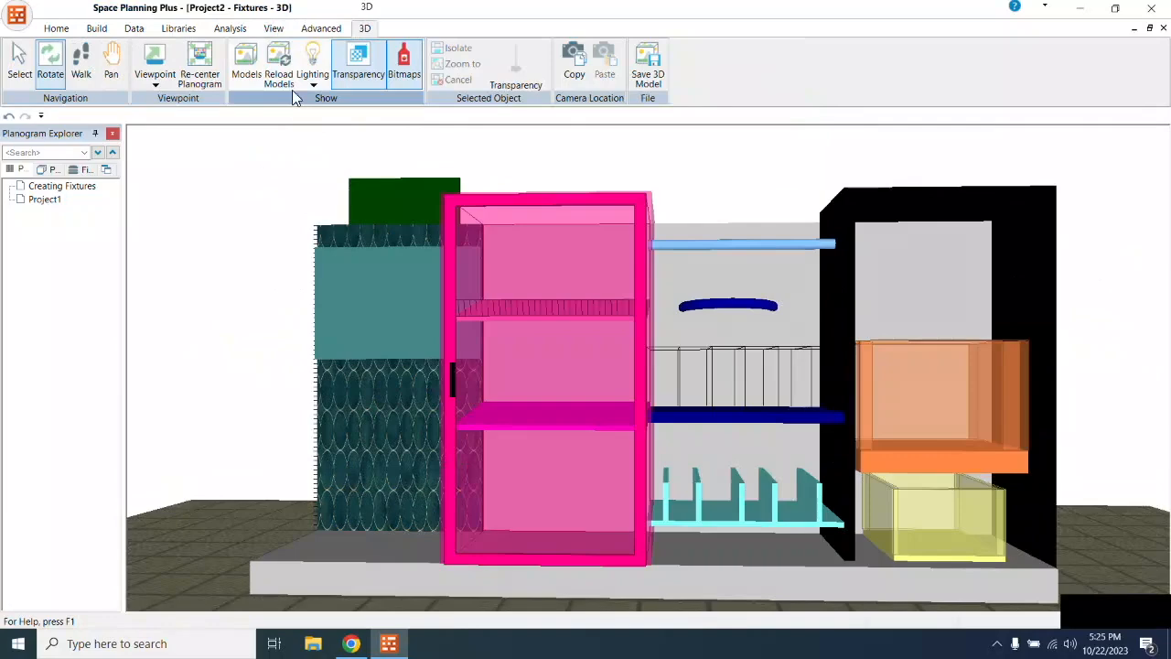
left_click_drag(873, 327, 609, 445)
left_click(273, 29)
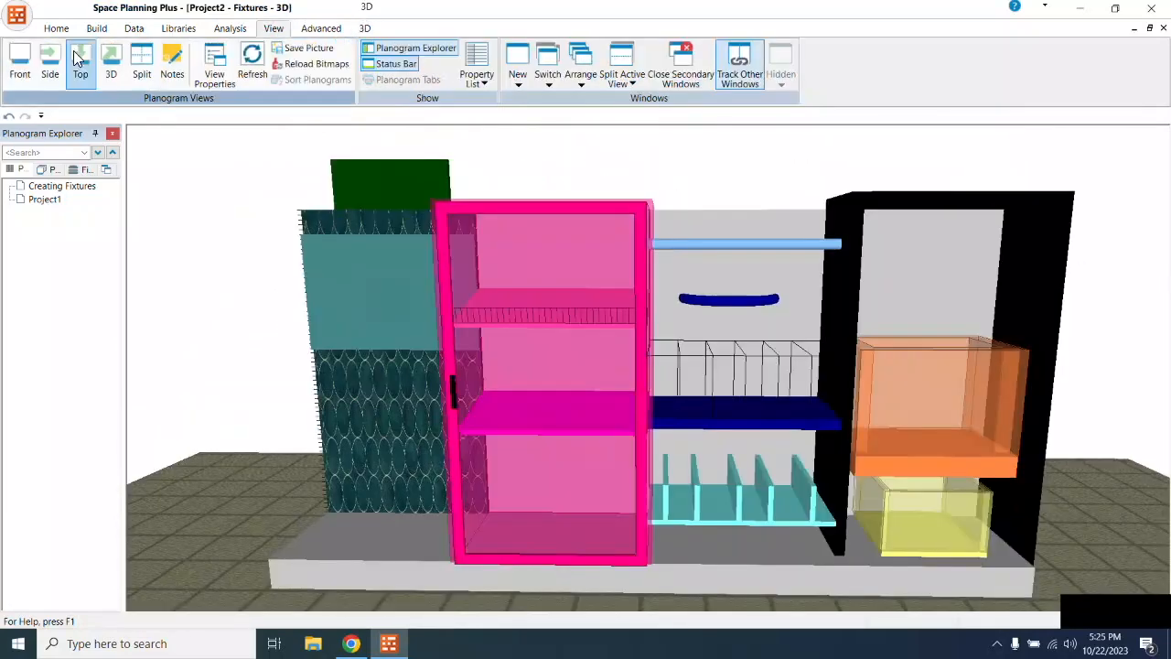
left_click(20, 64)
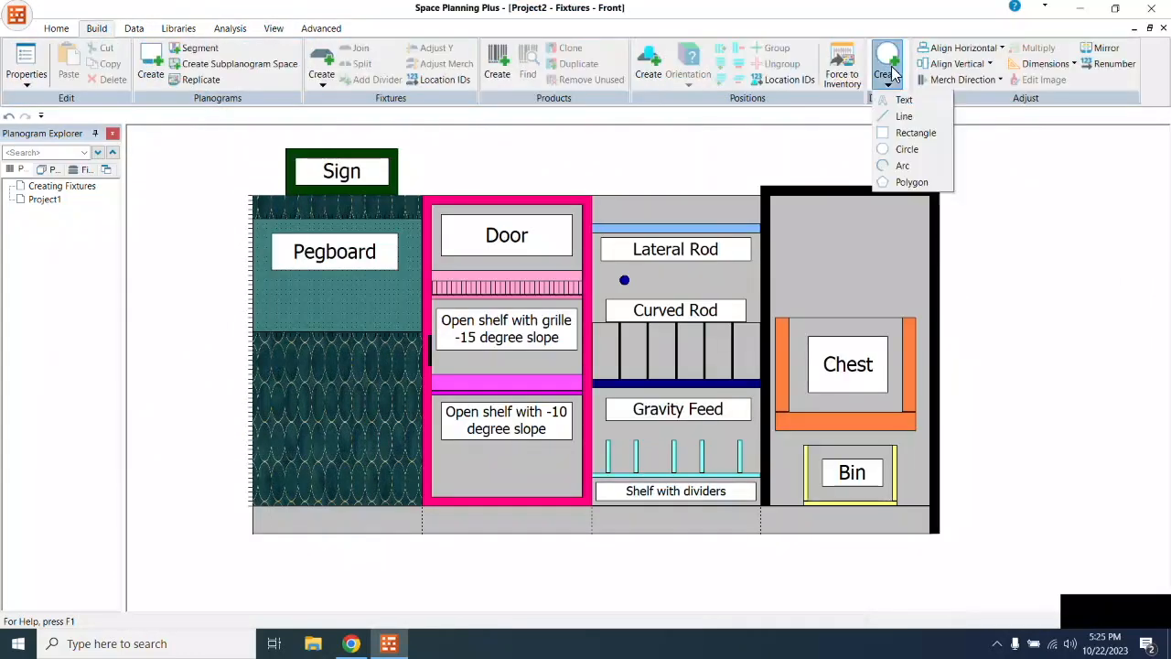
Step: Add an "Obstruction Fixture" text label about 28 in wide above the chest, inside the black frame
left_click(903, 99)
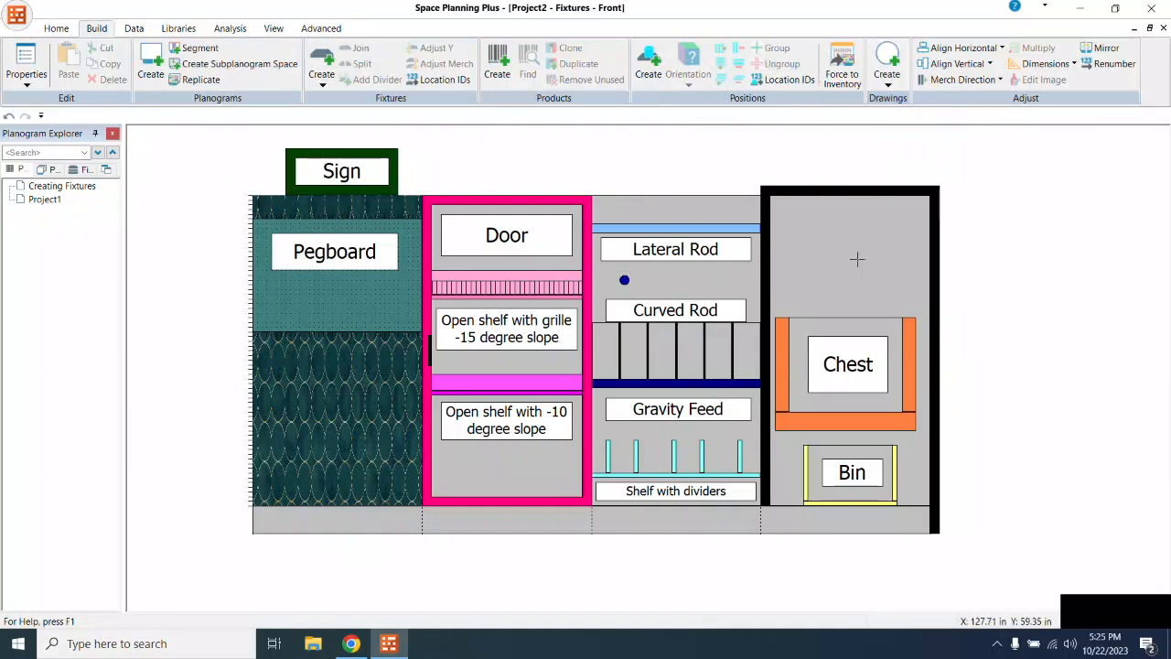
left_click_drag(795, 225, 914, 307)
type("Obstr")
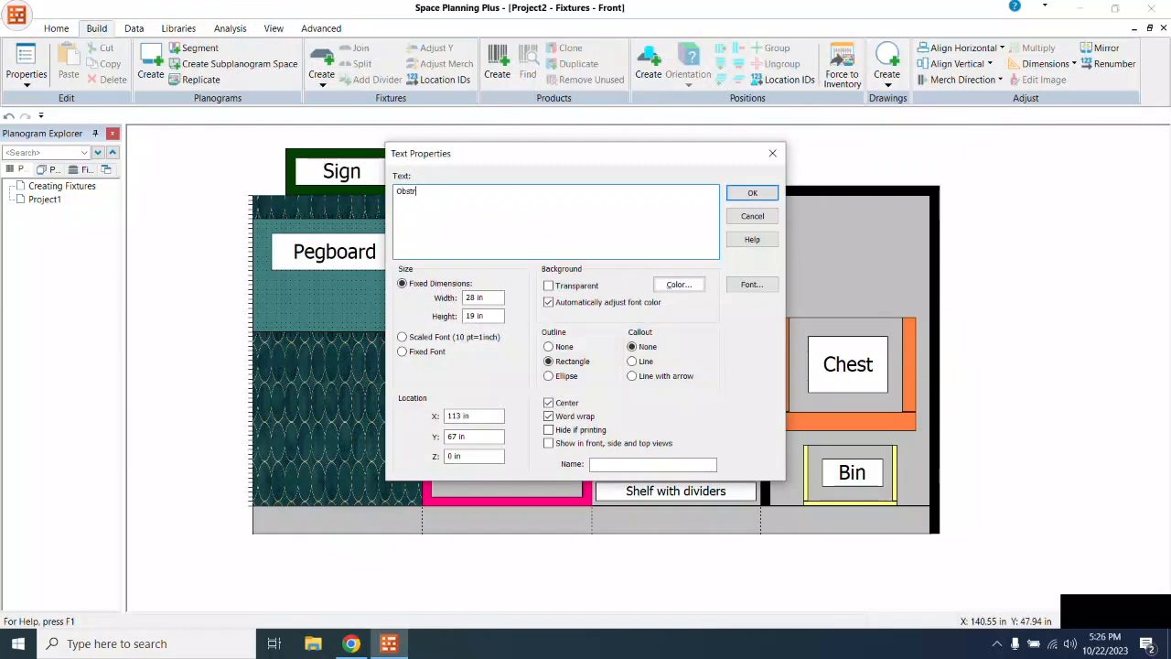
type("uction Fixture")
left_click(752, 193)
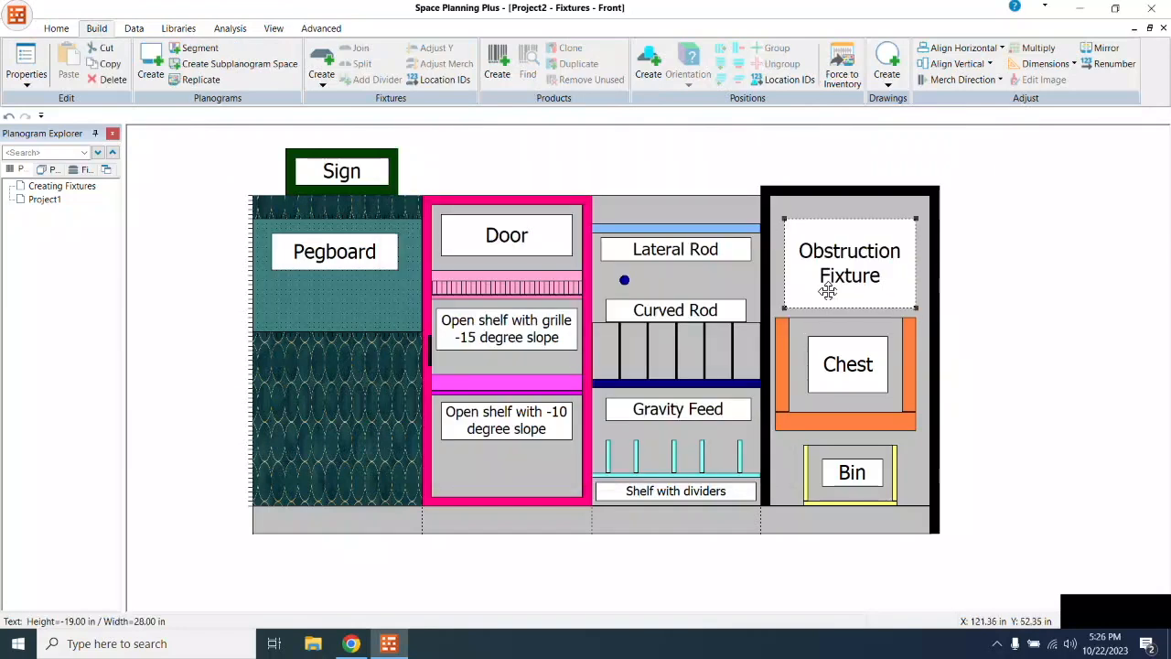
left_click(1018, 266)
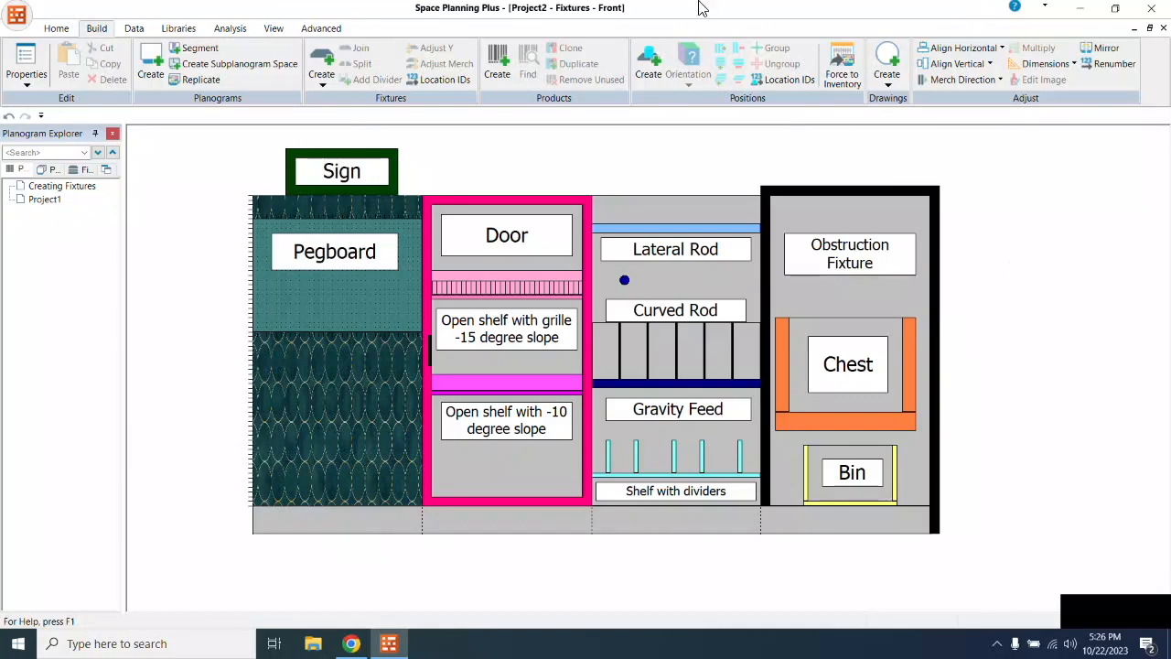
Step: Restore the program window to a smaller size, review and dismiss the planogram warning, and make the window taller
left_click_drag(655, 9, 620, 47)
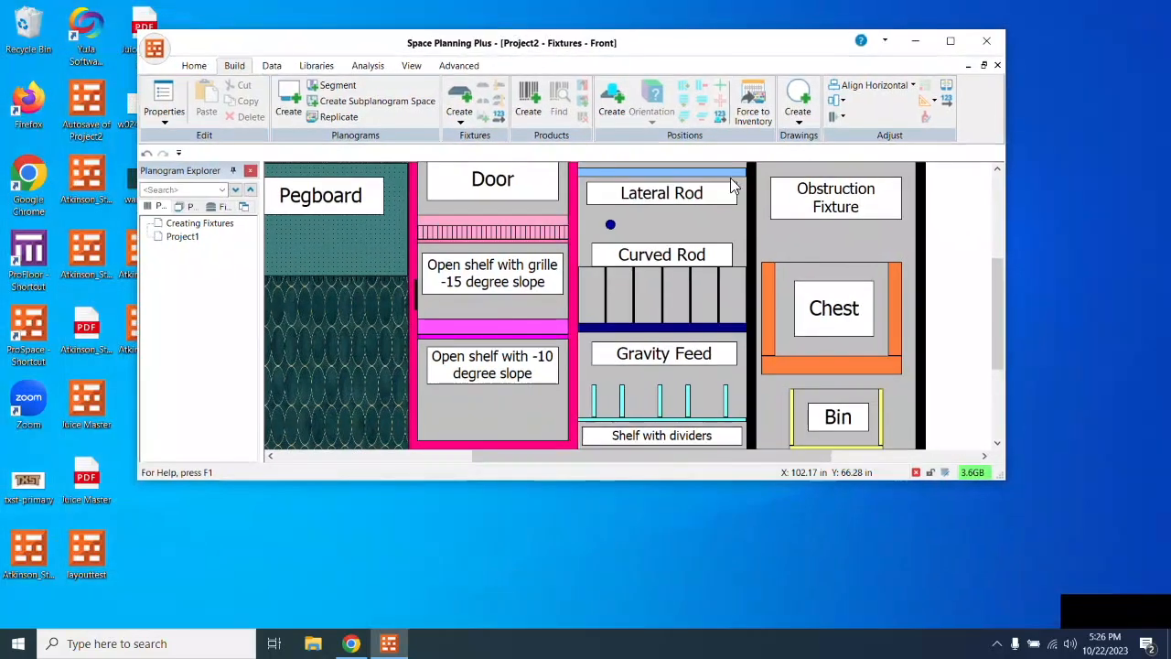
left_click(914, 472)
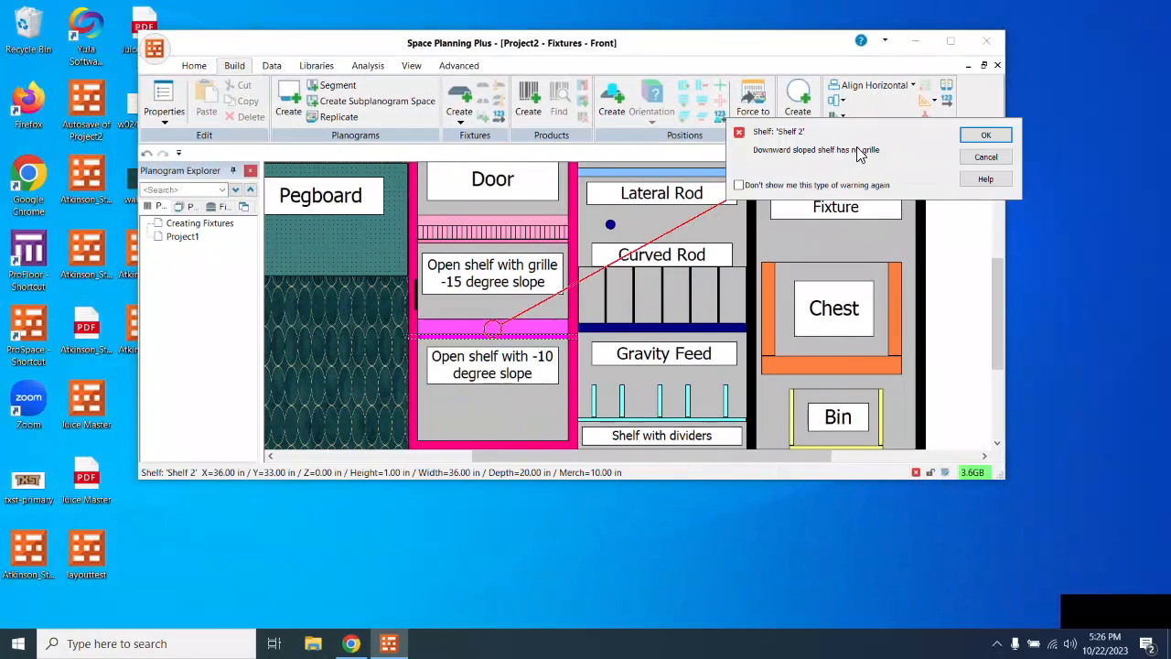
left_click(986, 135)
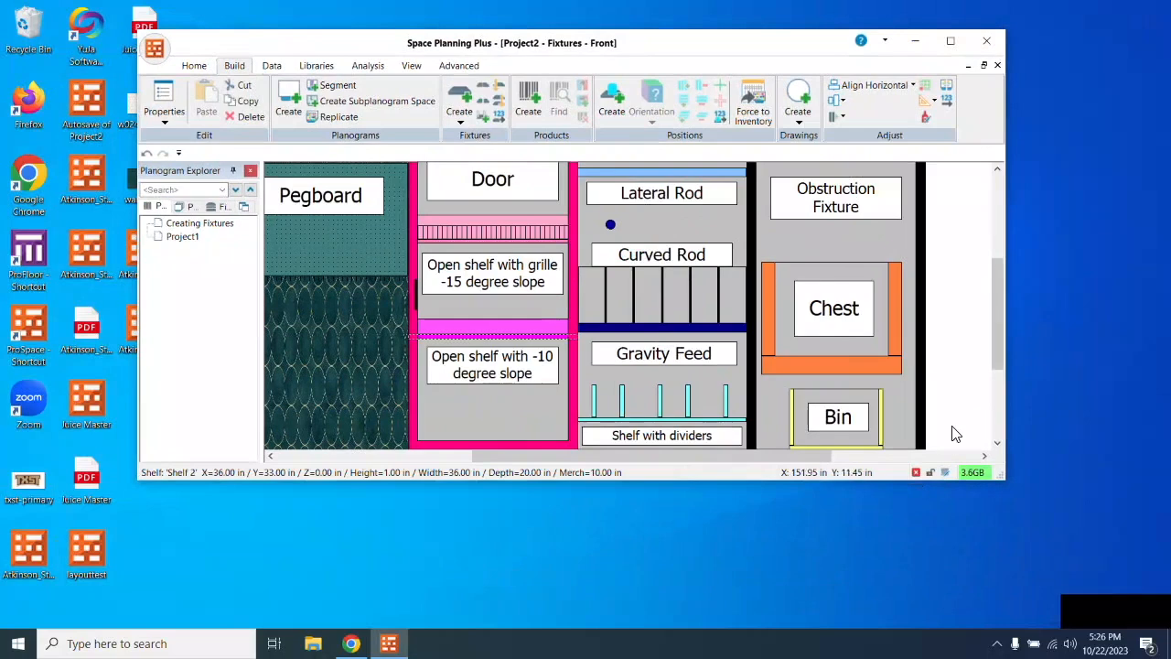
left_click_drag(1005, 478, 1013, 631)
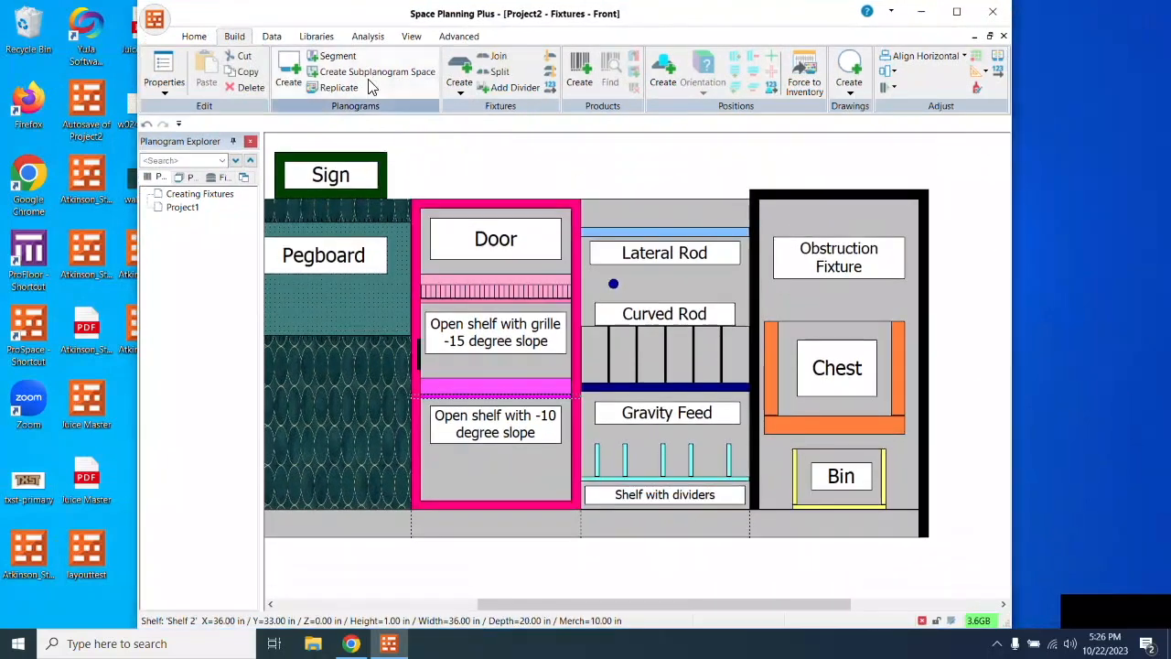
Step: Open the save options for the project
left_click(153, 20)
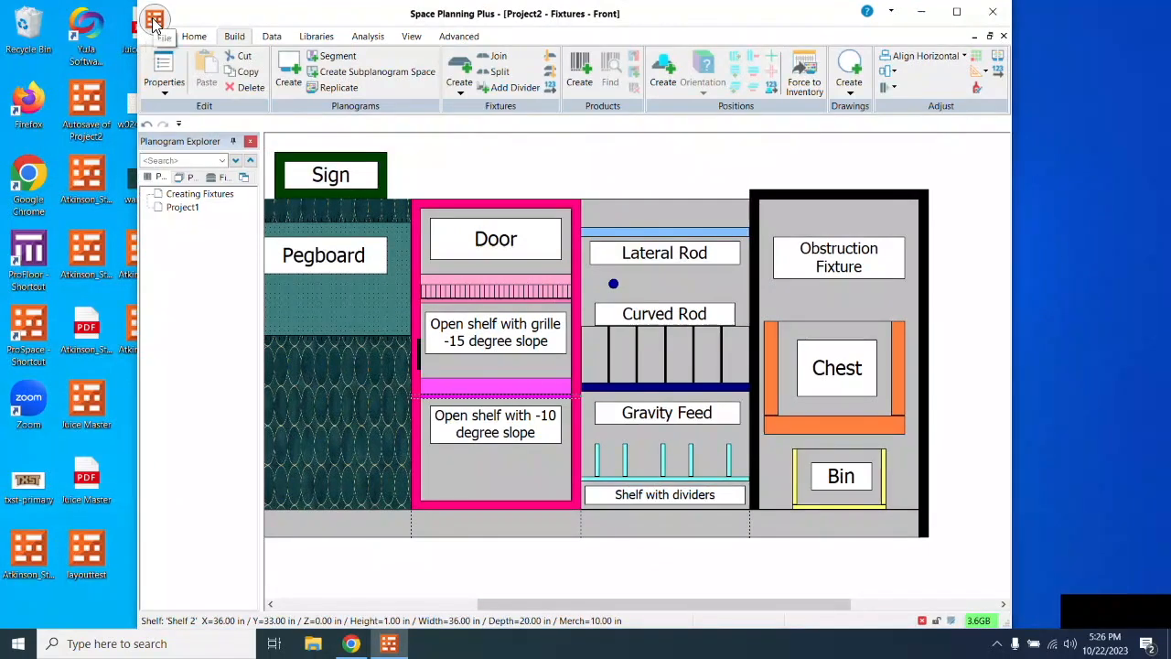
left_click(202, 162)
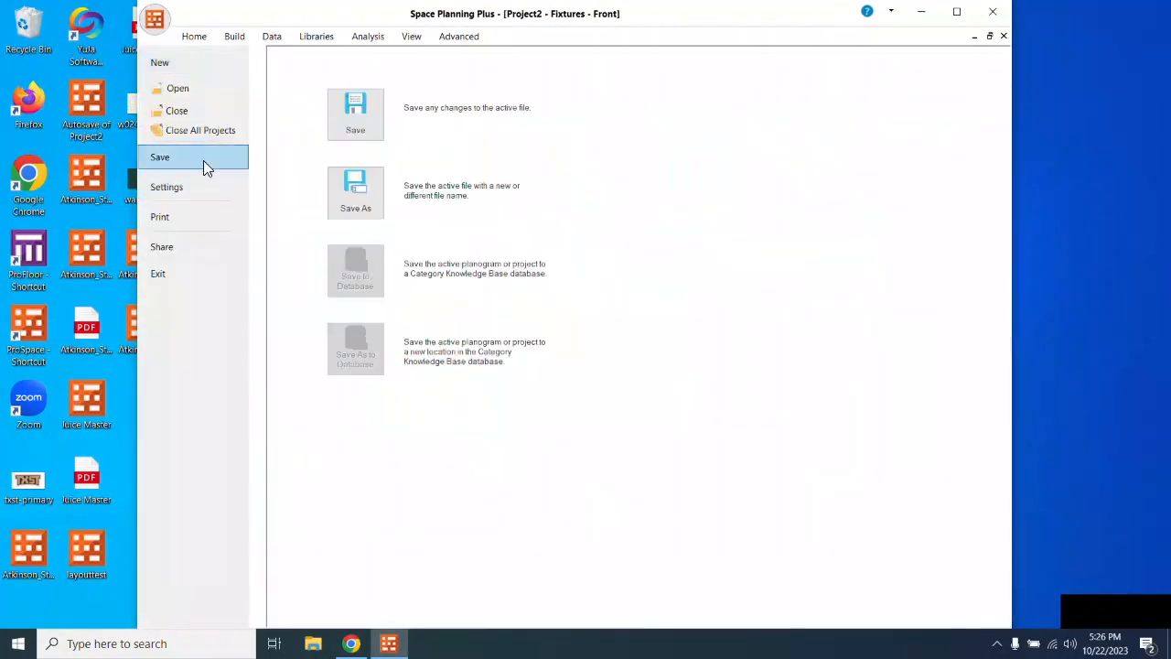